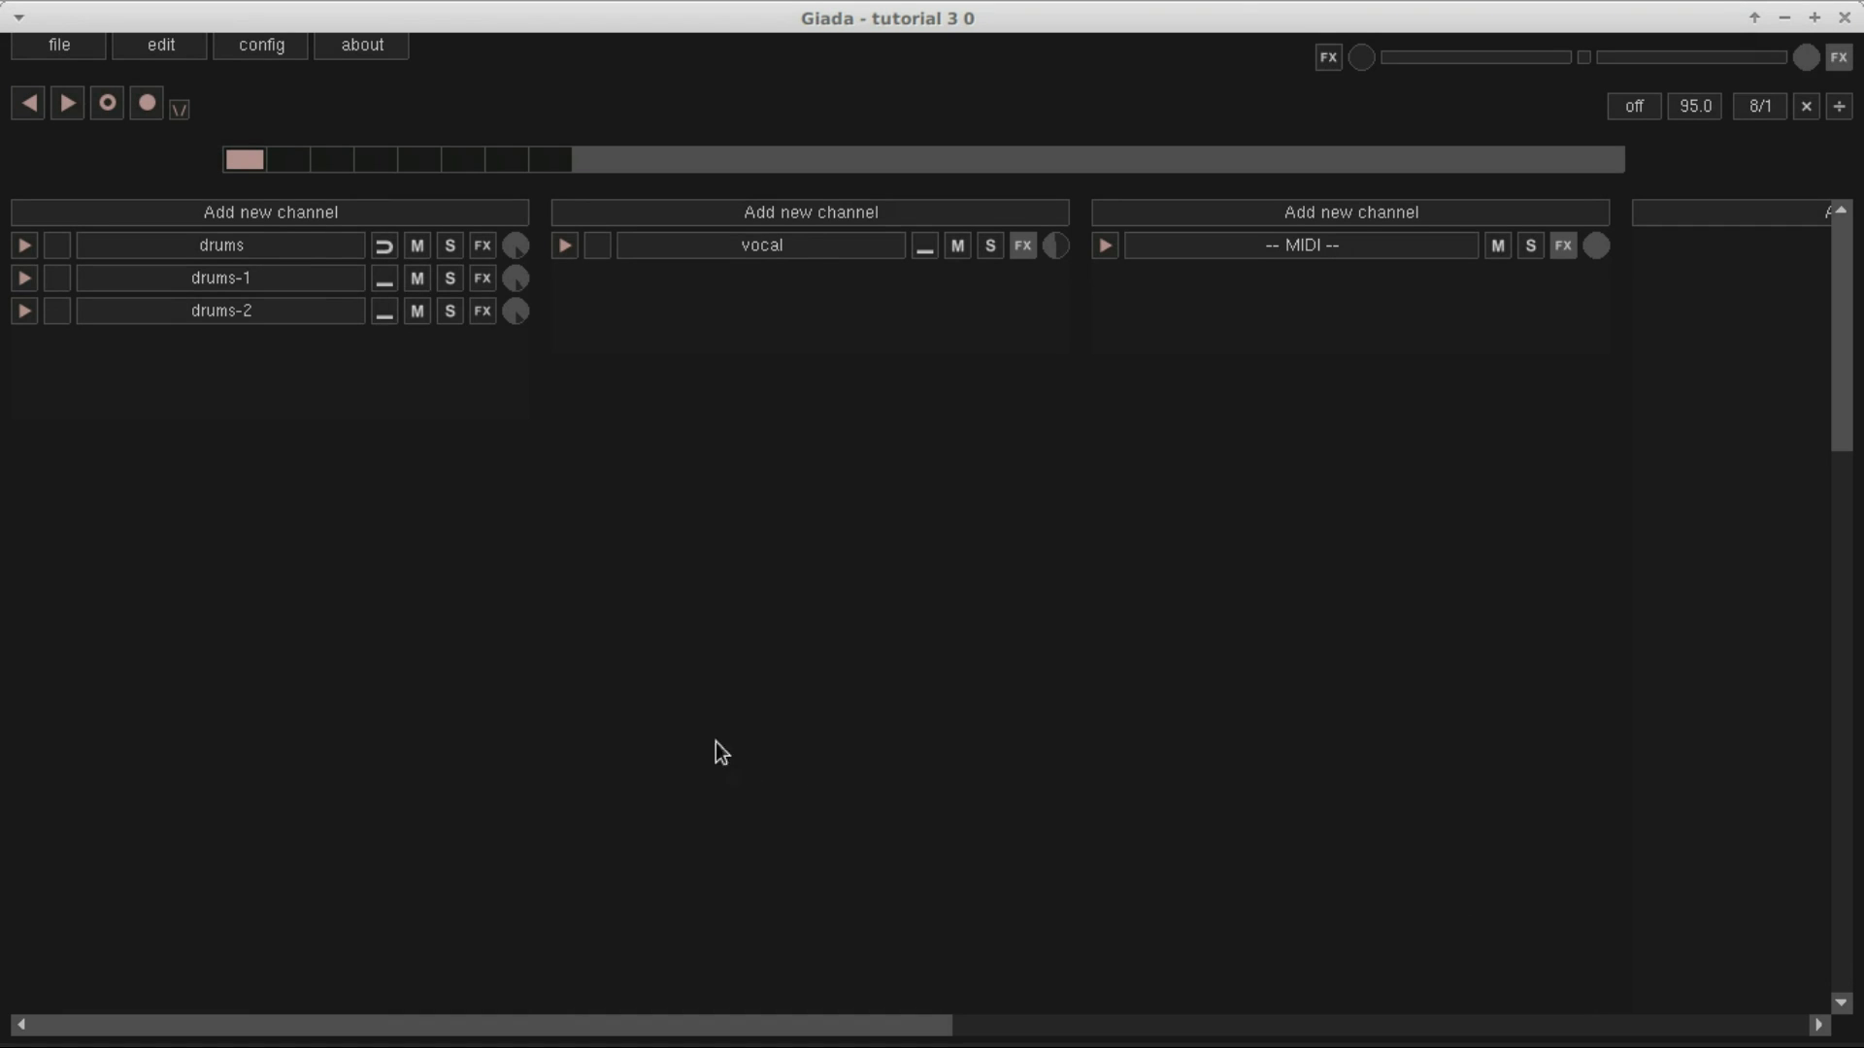
Open the action editor for the drums channel and review the available action types, keeping key press
{"action": "right_click", "coordinate": [296, 256]}
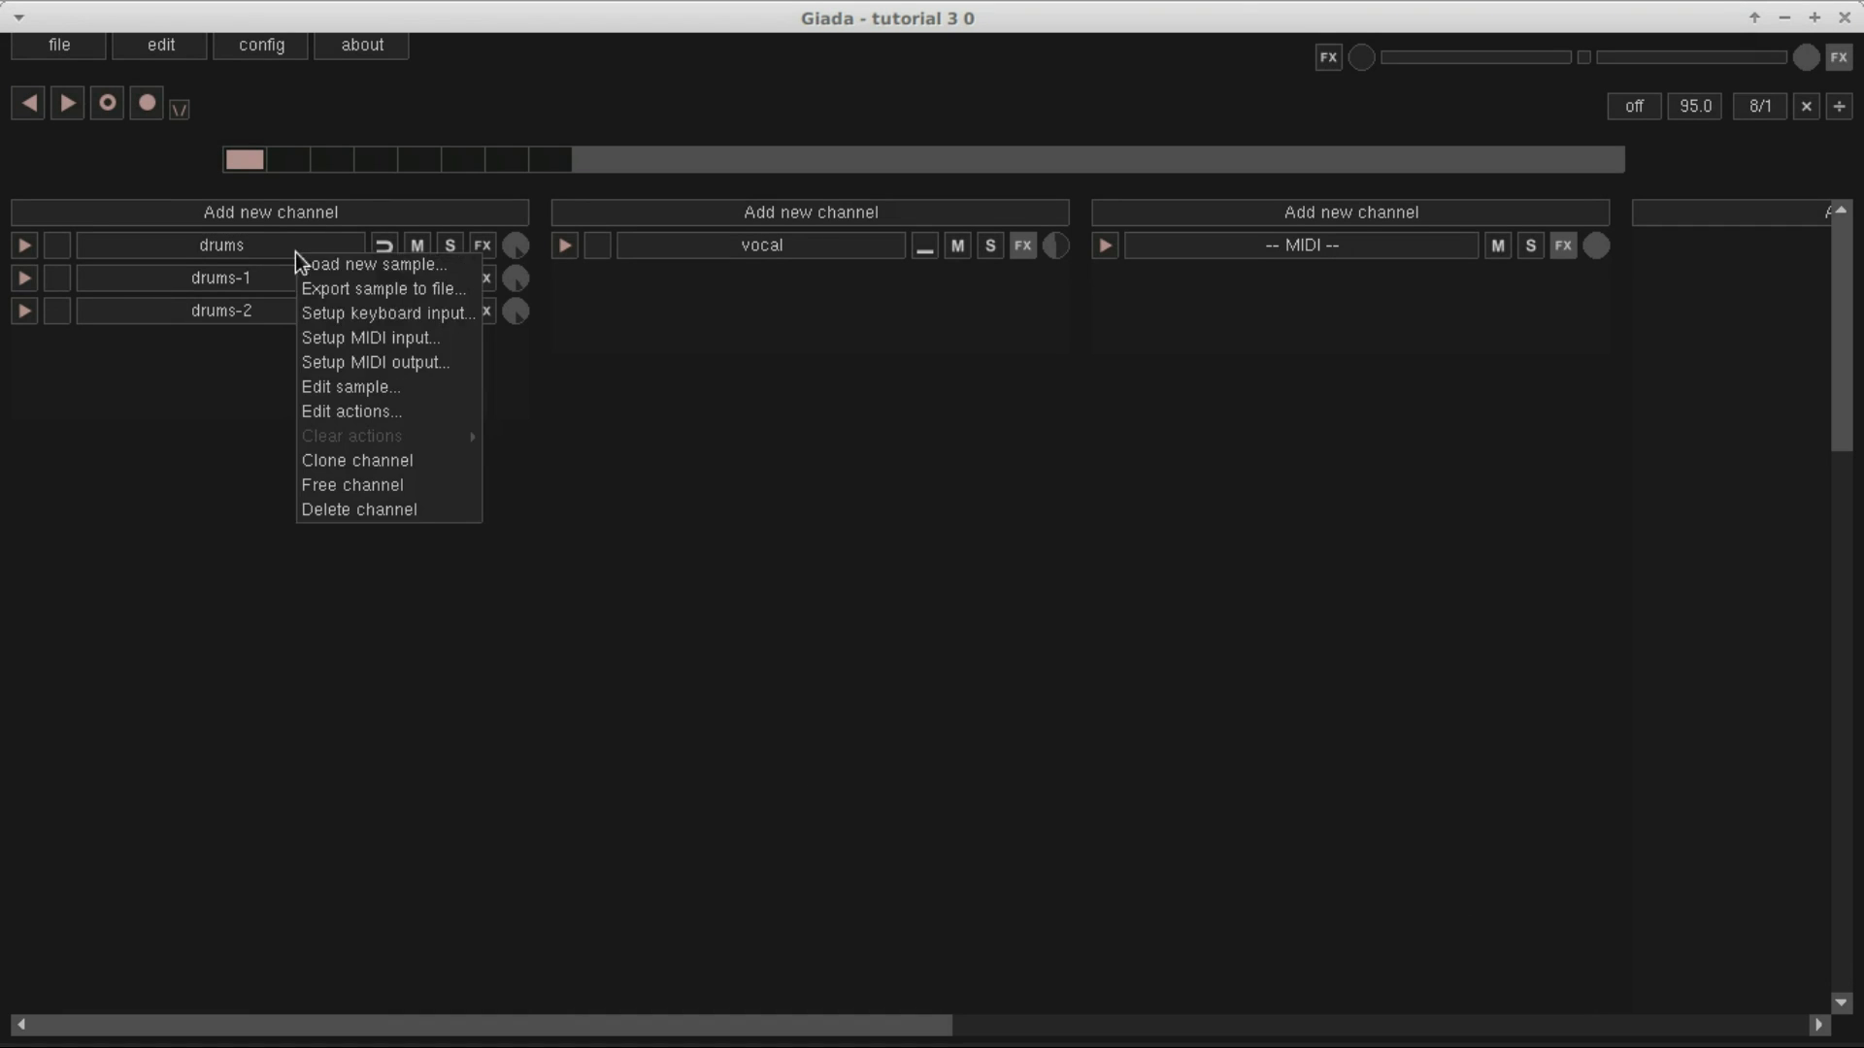
{"action": "left_click", "coordinate": [426, 409]}
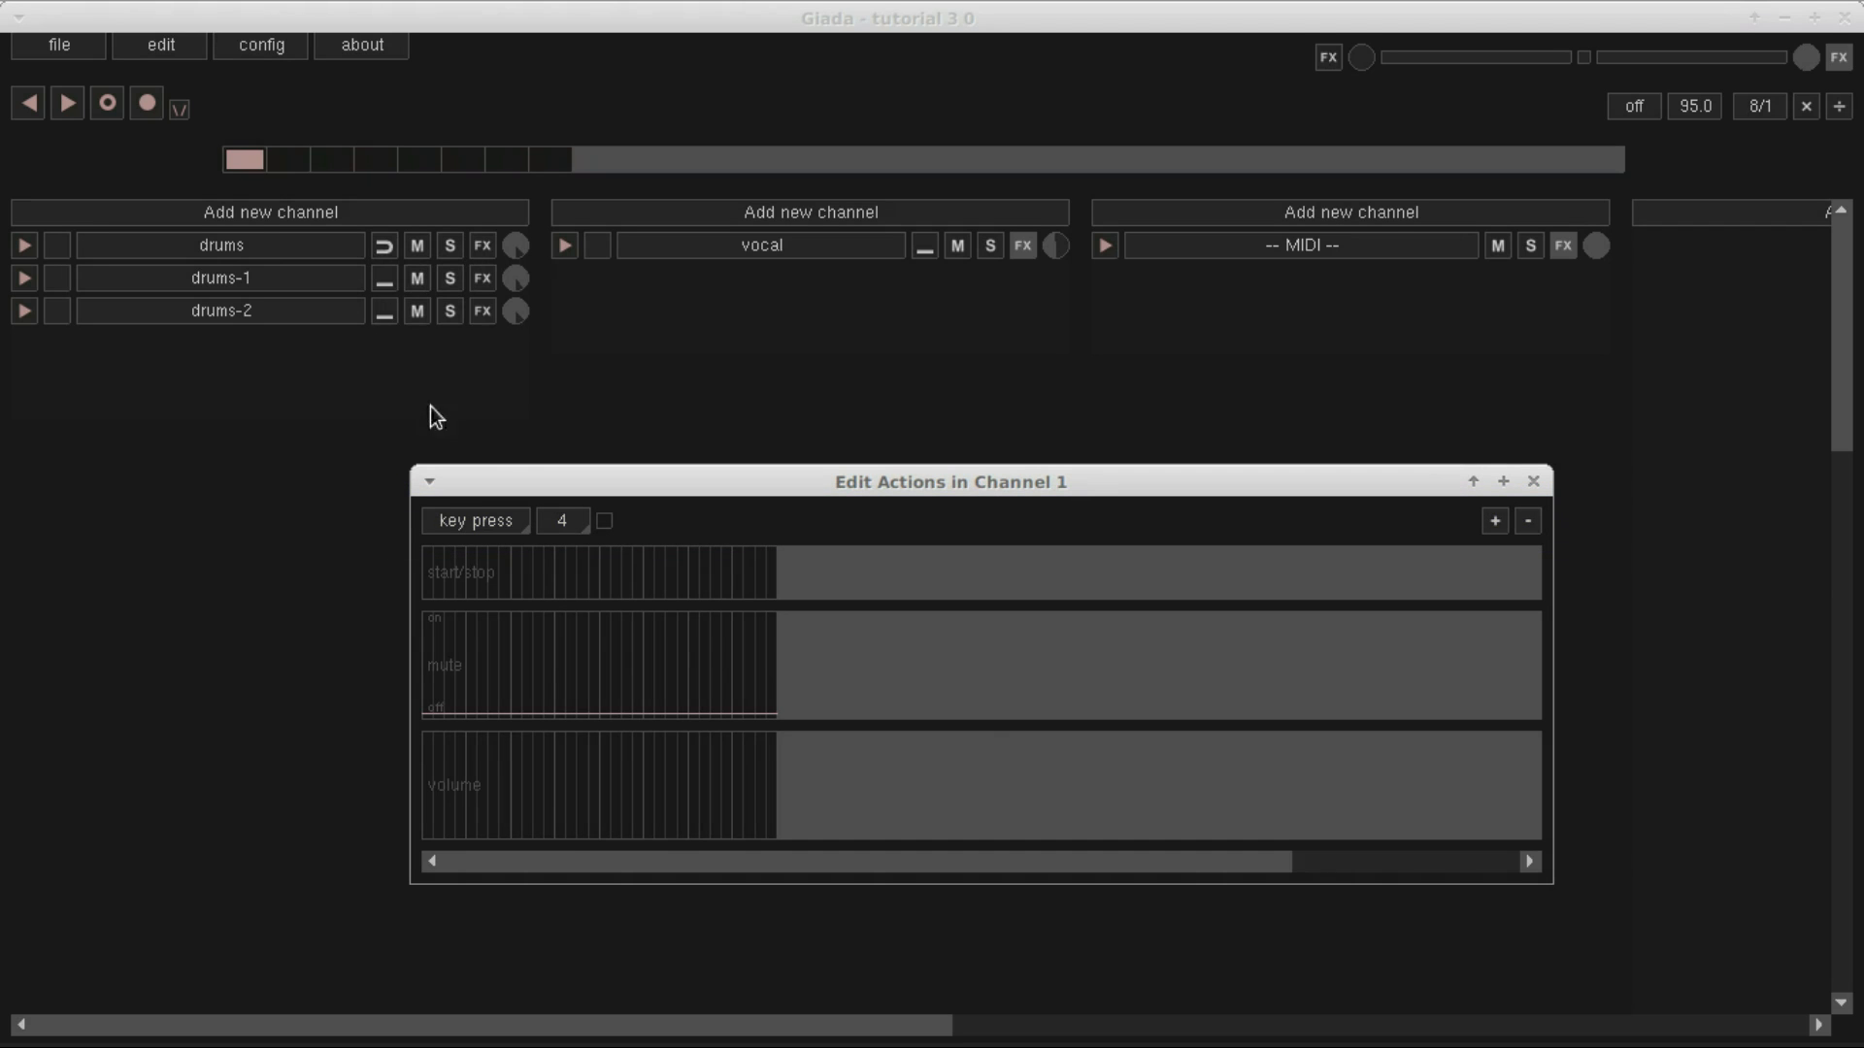
{"action": "left_click", "coordinate": [515, 522]}
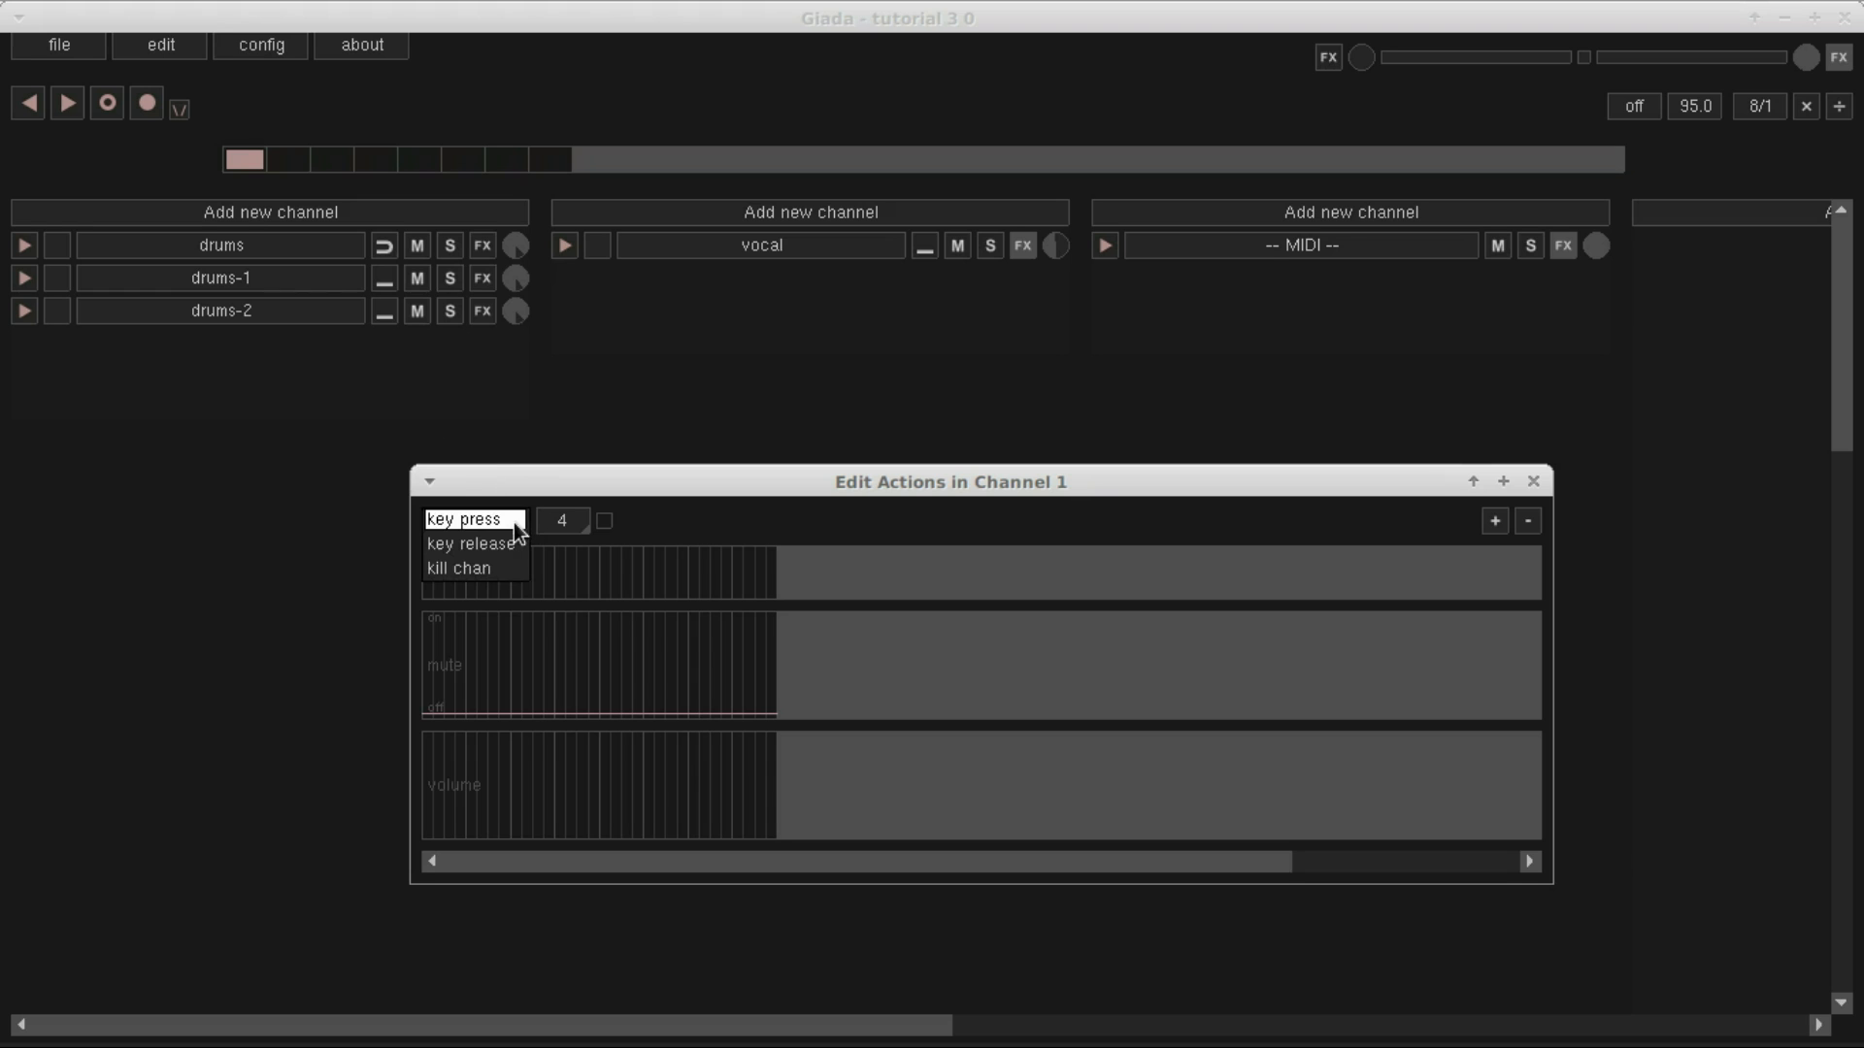
{"action": "left_click", "coordinate": [517, 523]}
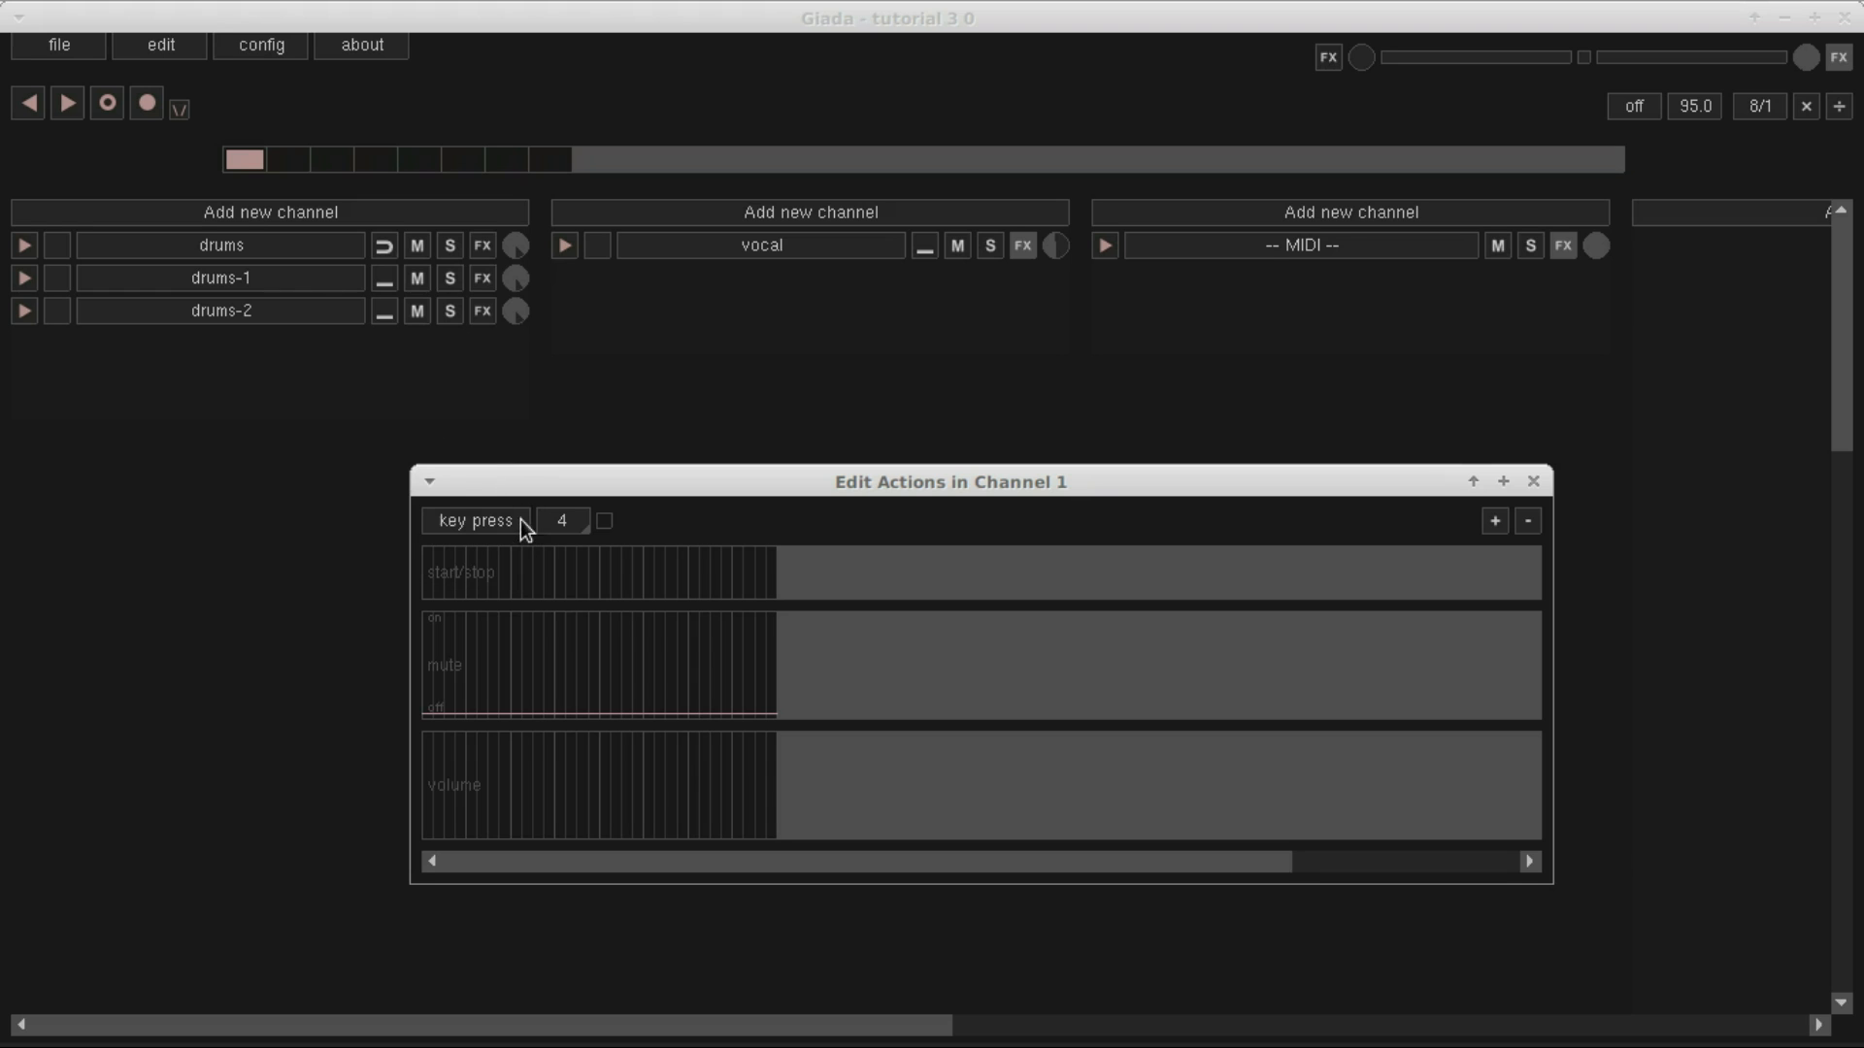
Try the action editor's grid resolutions 6, 8 and 3, ending with a resolution of 2
{"action": "left_click", "coordinate": [586, 522]}
{"action": "left_click", "coordinate": [585, 544]}
{"action": "left_click", "coordinate": [581, 530]}
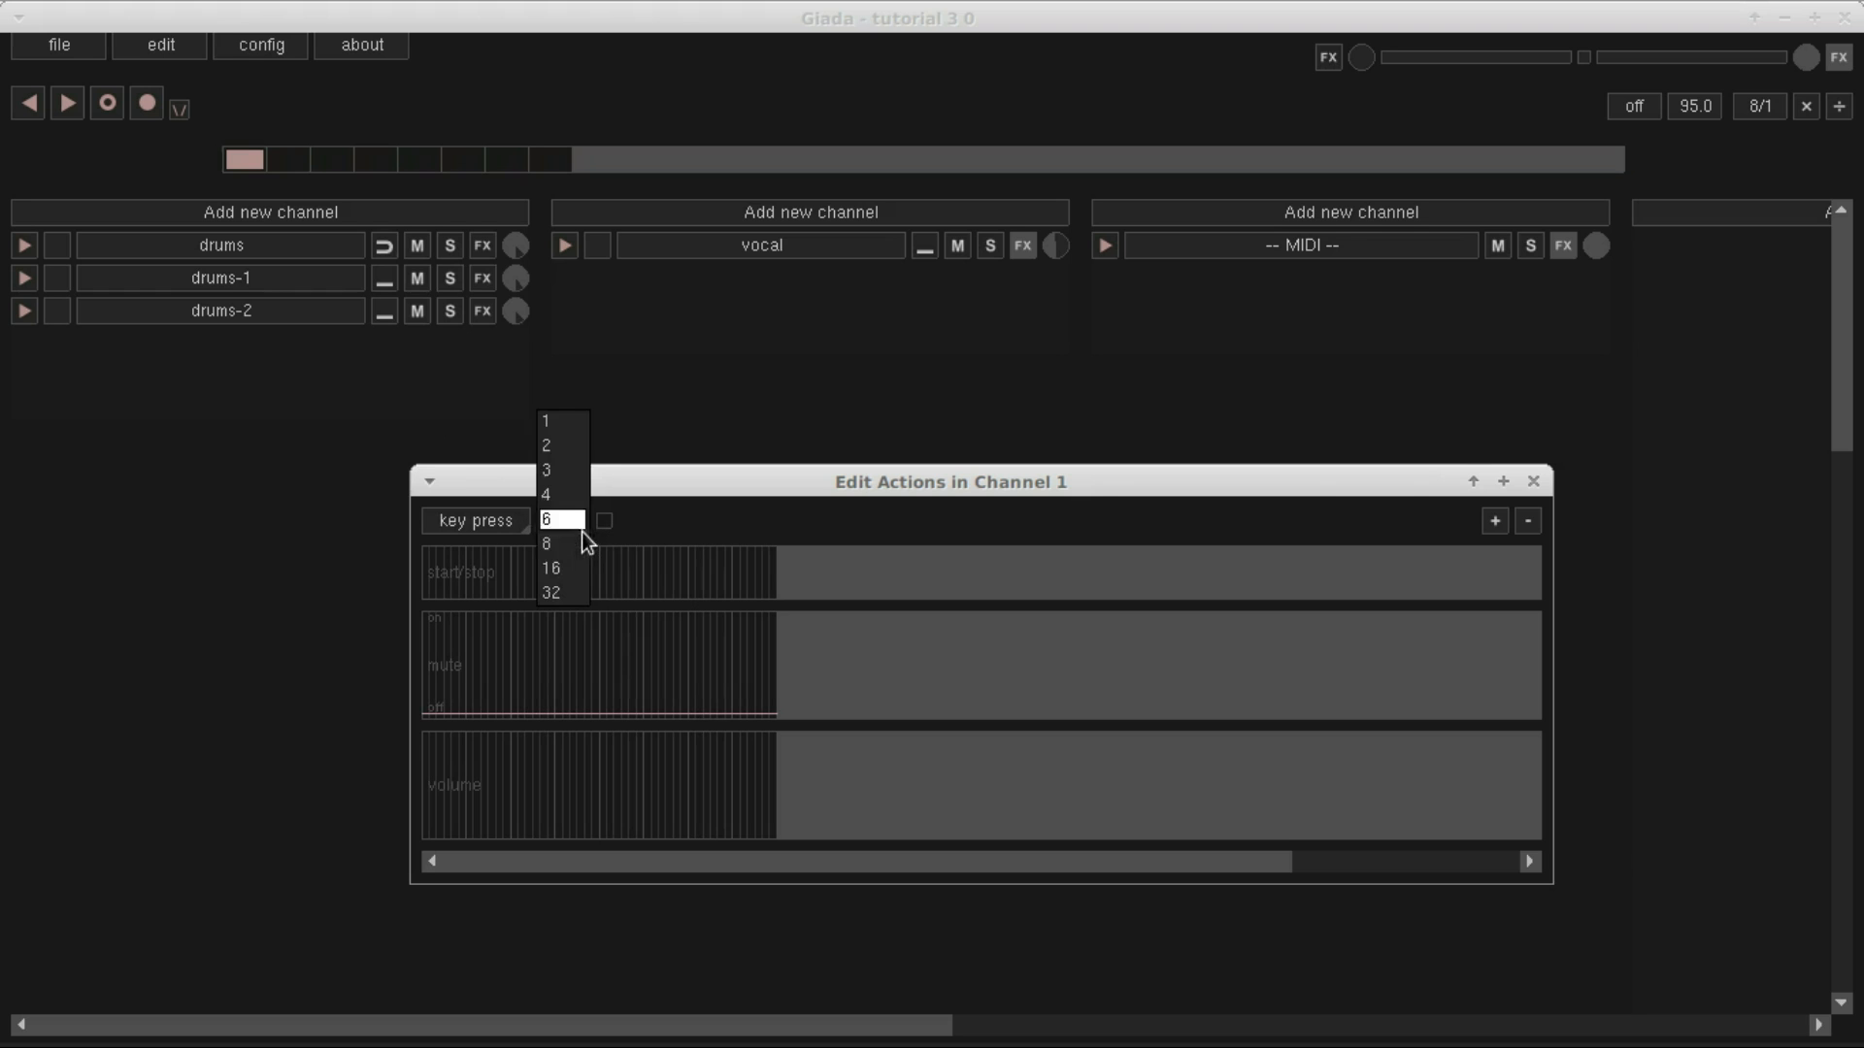
{"action": "left_click", "coordinate": [580, 549]}
{"action": "left_click", "coordinate": [582, 532]}
{"action": "left_click", "coordinate": [581, 442]}
{"action": "left_click", "coordinate": [581, 522]}
{"action": "left_click", "coordinate": [586, 496]}
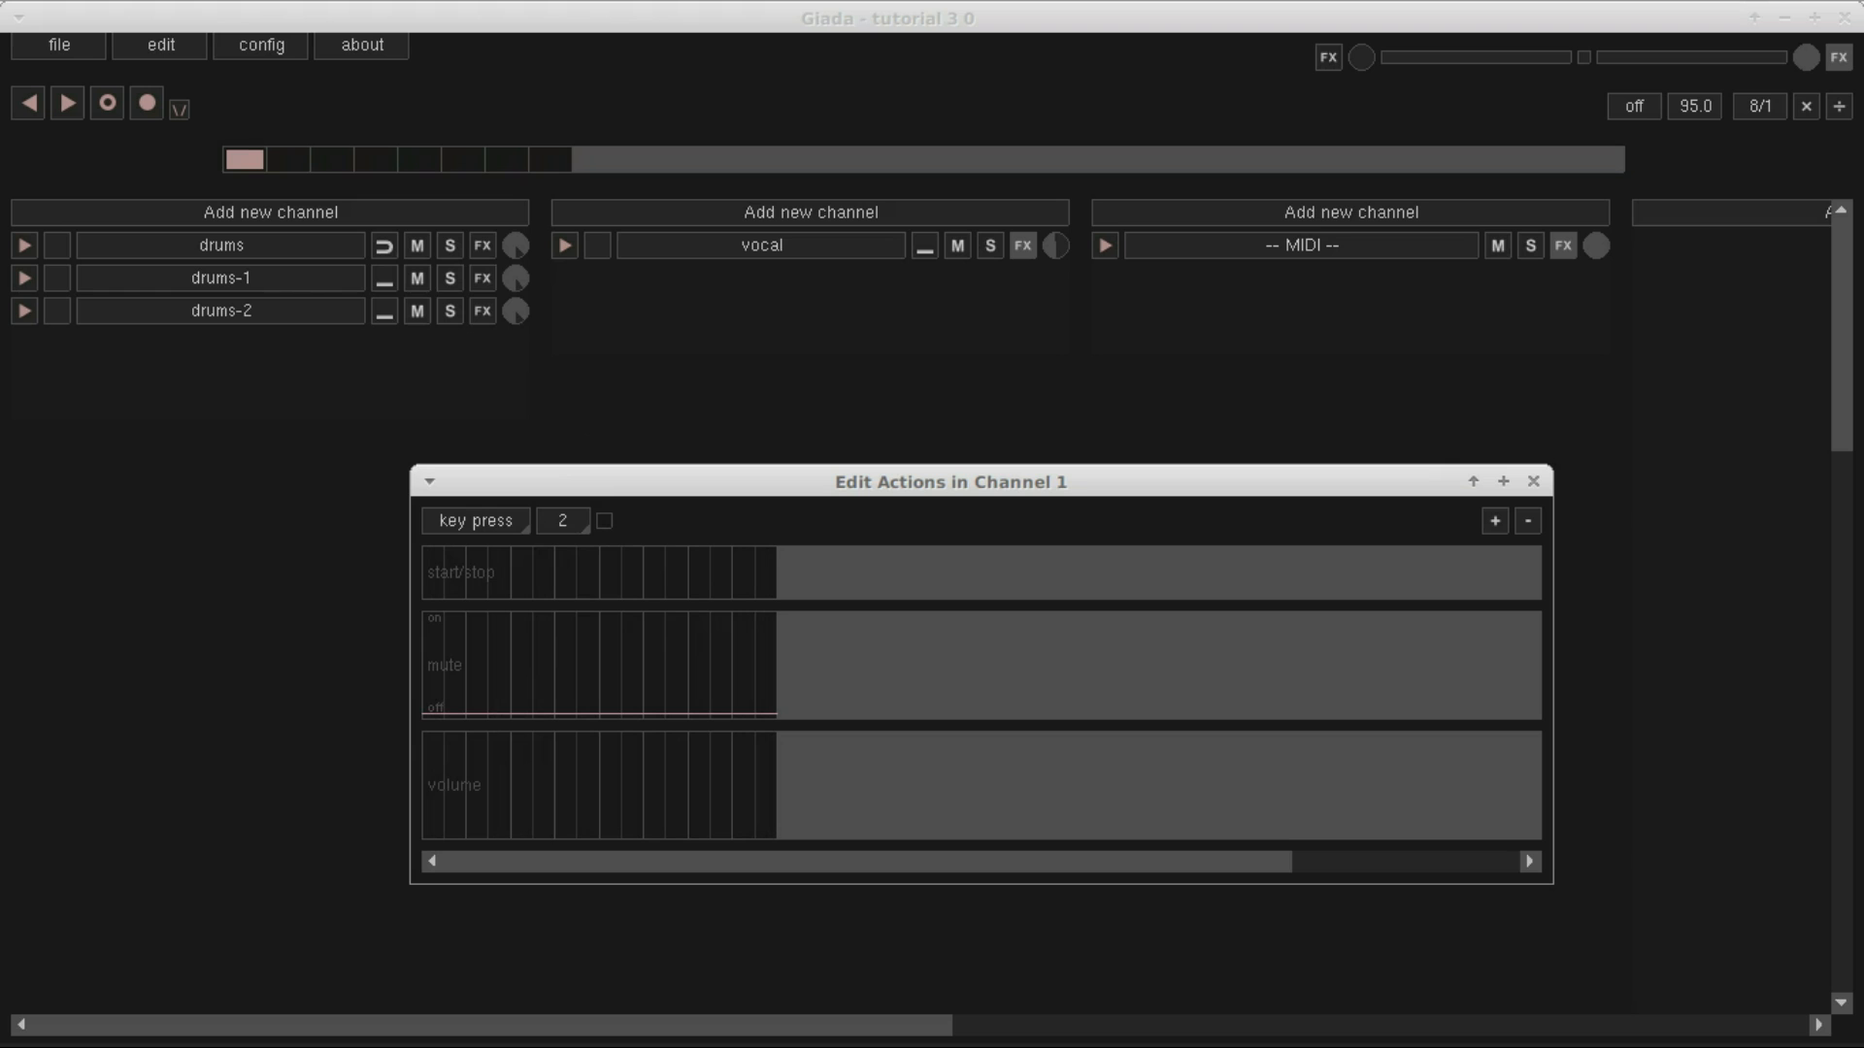
{"action": "scroll", "coordinate": [621, 667], "scroll_direction": "up", "scroll_amount": 3}
{"action": "scroll", "coordinate": [622, 666], "scroll_direction": "down", "scroll_amount": 3}
{"action": "scroll", "coordinate": [625, 679], "scroll_direction": "down", "scroll_amount": 1}
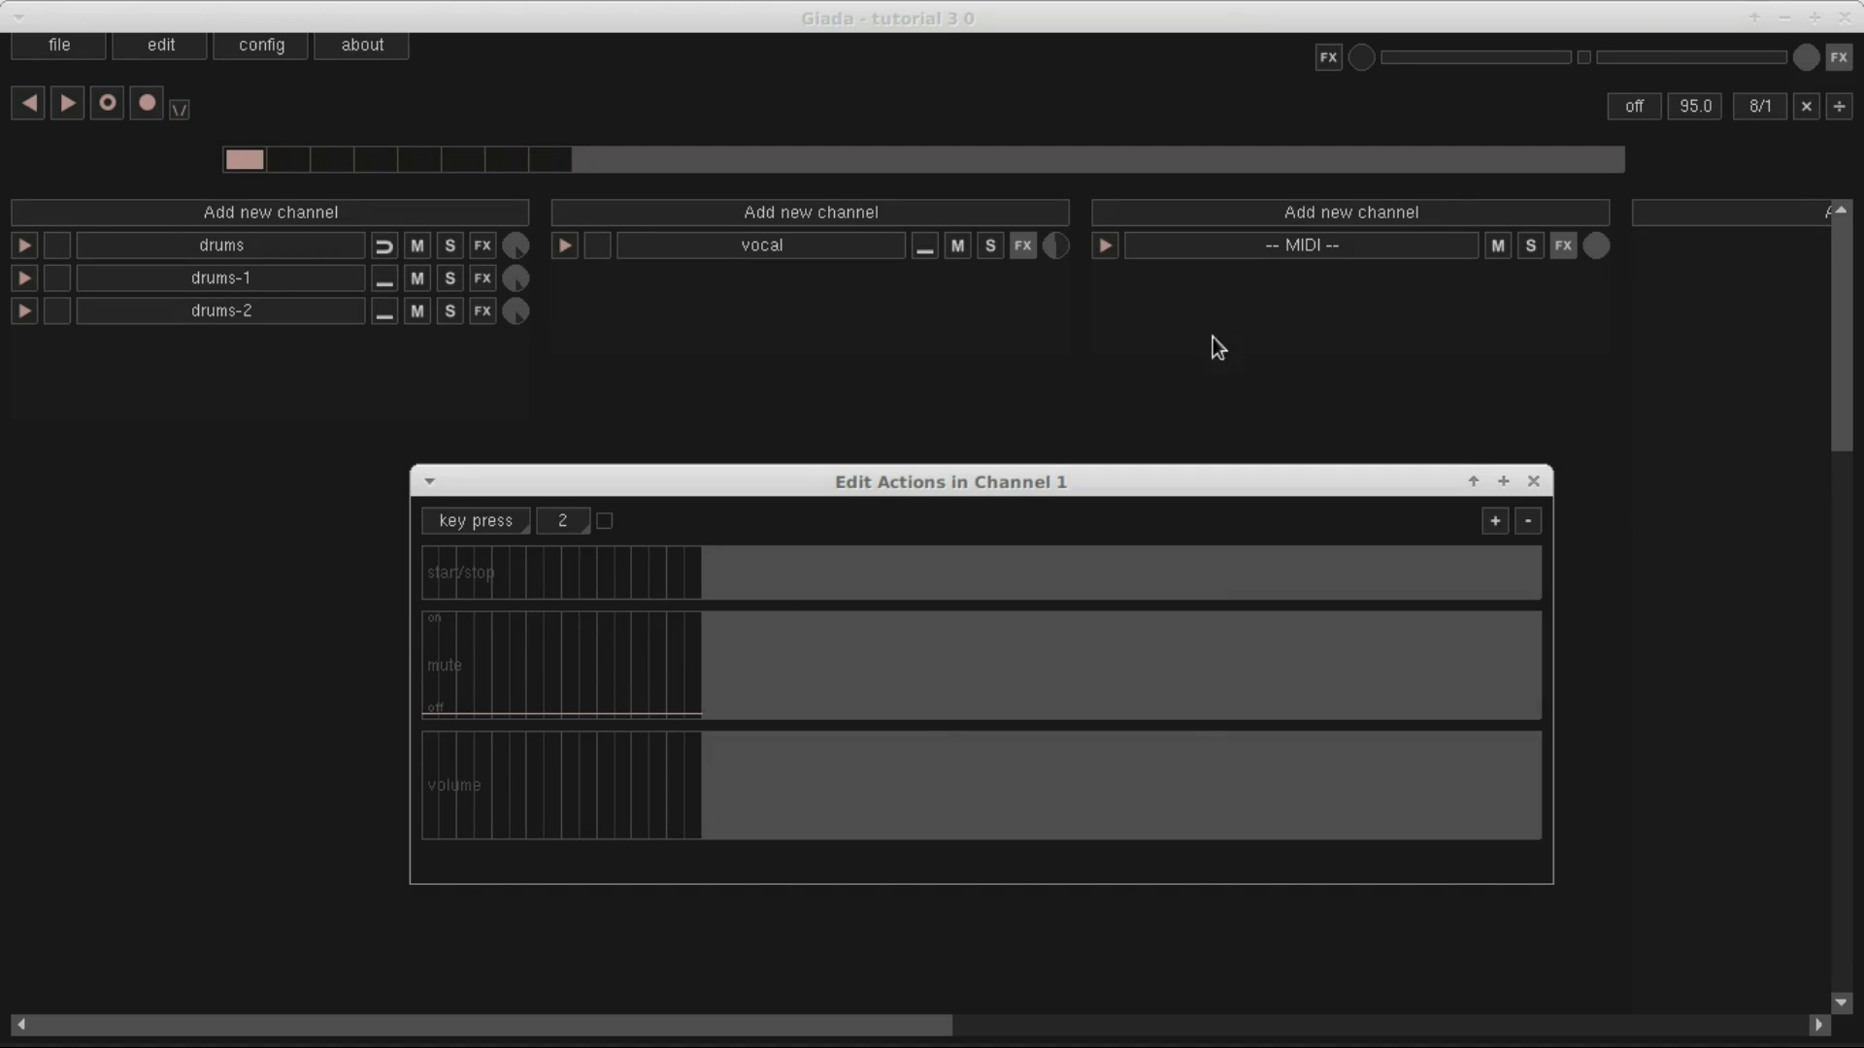
Set the sequencer length to 16 beats with 1 bar
{"action": "left_click", "coordinate": [1747, 107]}
{"action": "left_click", "coordinate": [1130, 380]}
{"action": "key", "text": "BackSpace"}
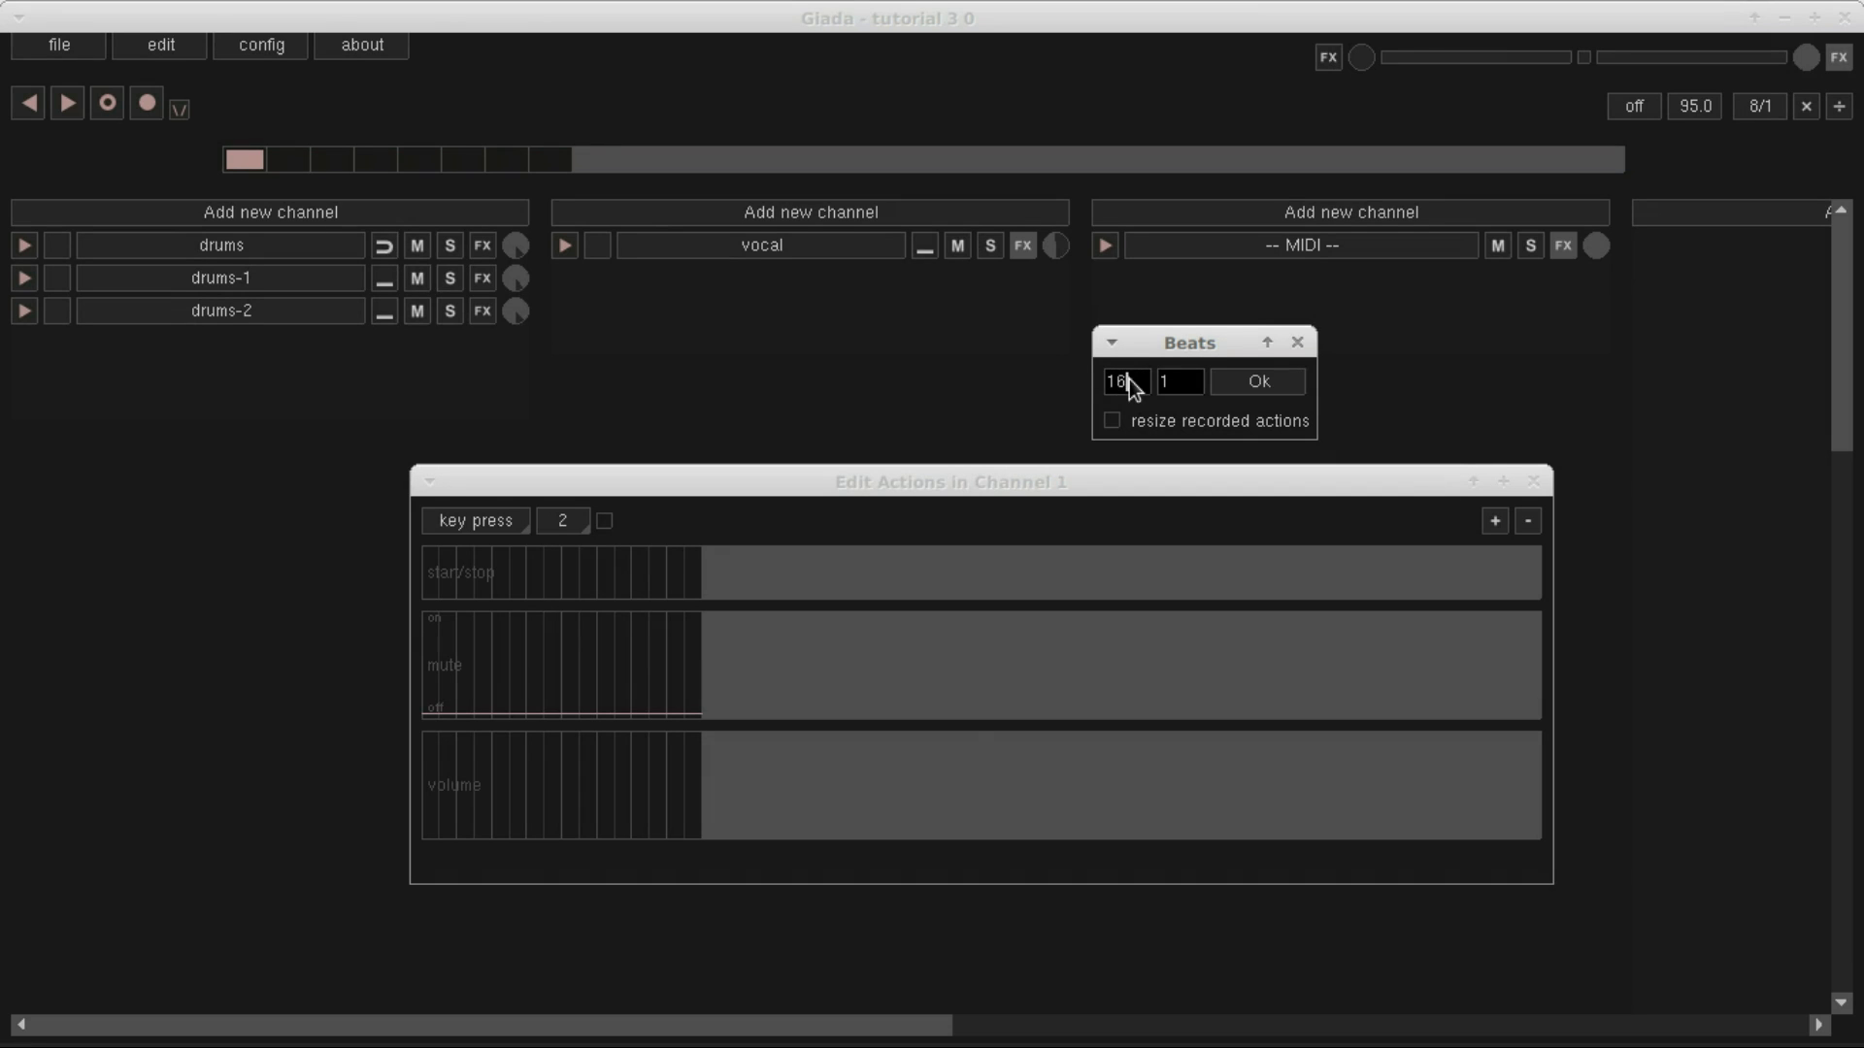
{"action": "left_click", "coordinate": [1241, 381]}
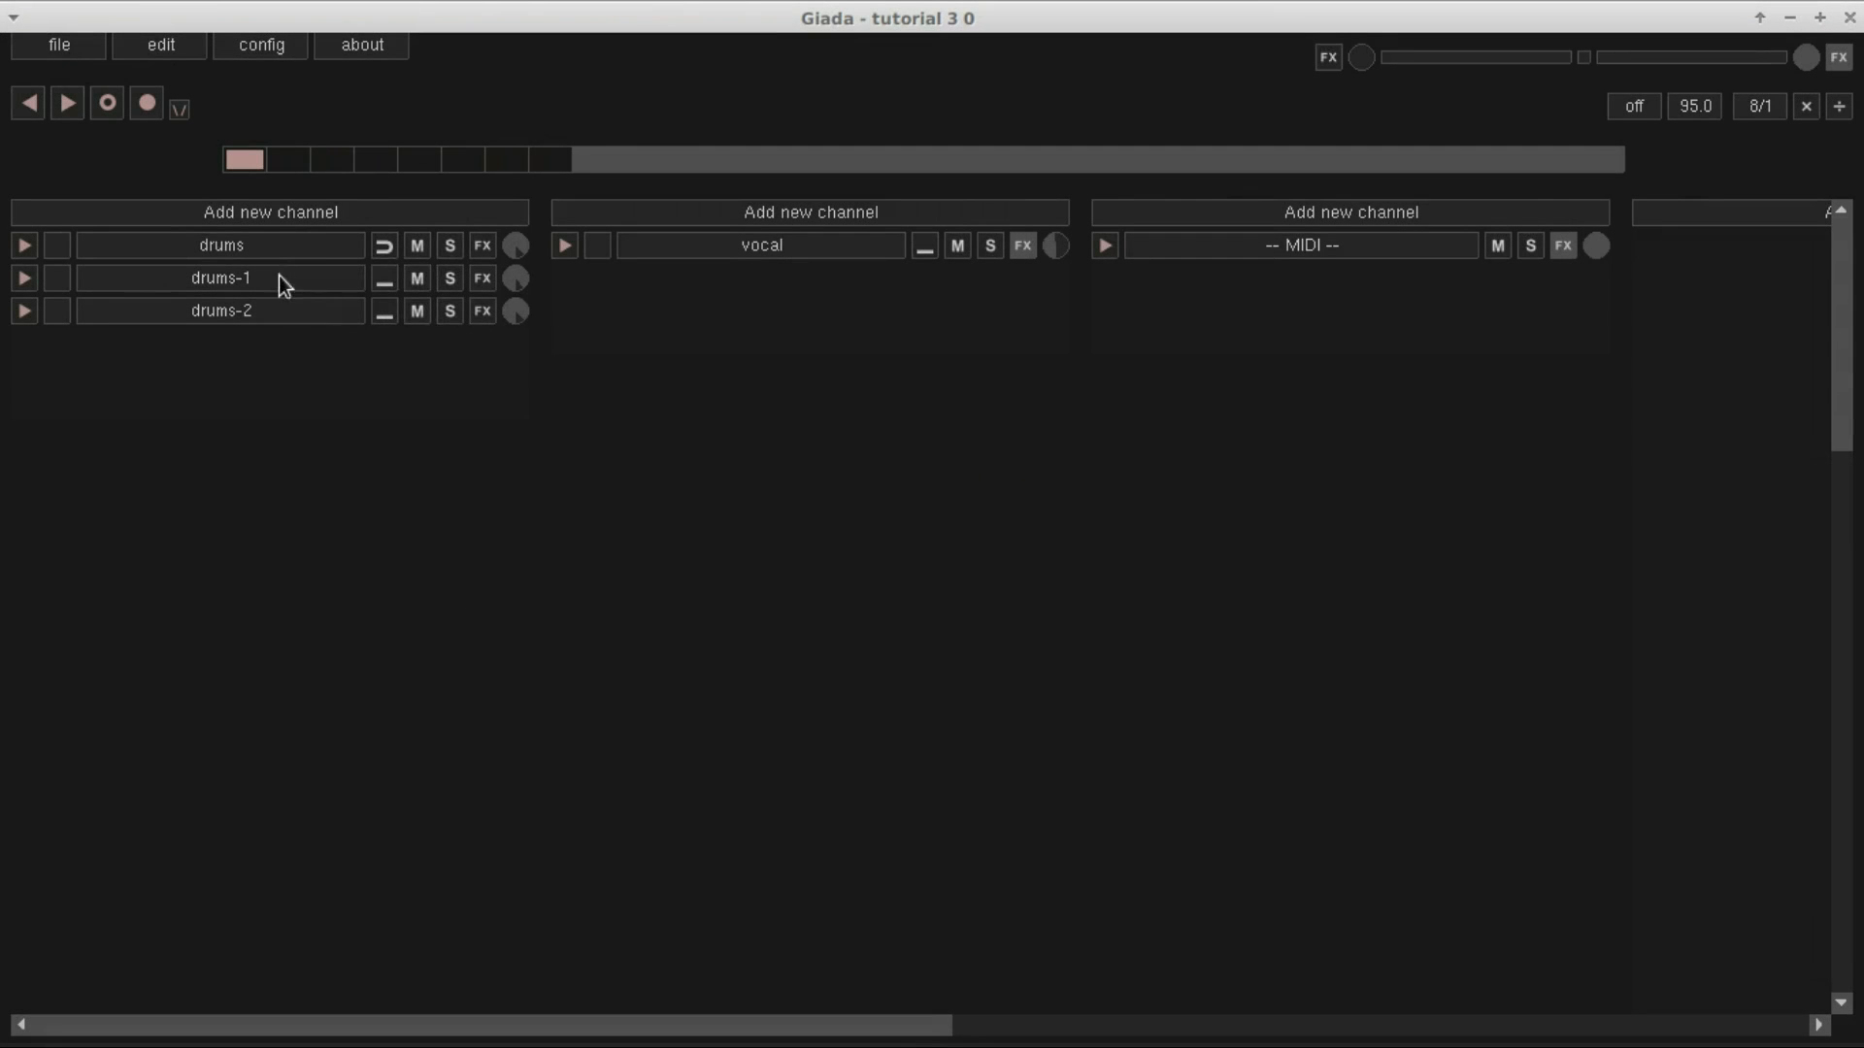
With snapping on at grid 4, add key-press actions to the drums channel in cells 1, 8, 9, 11, 17, 23, 25 and 26, and play them
{"action": "right_click", "coordinate": [278, 253]}
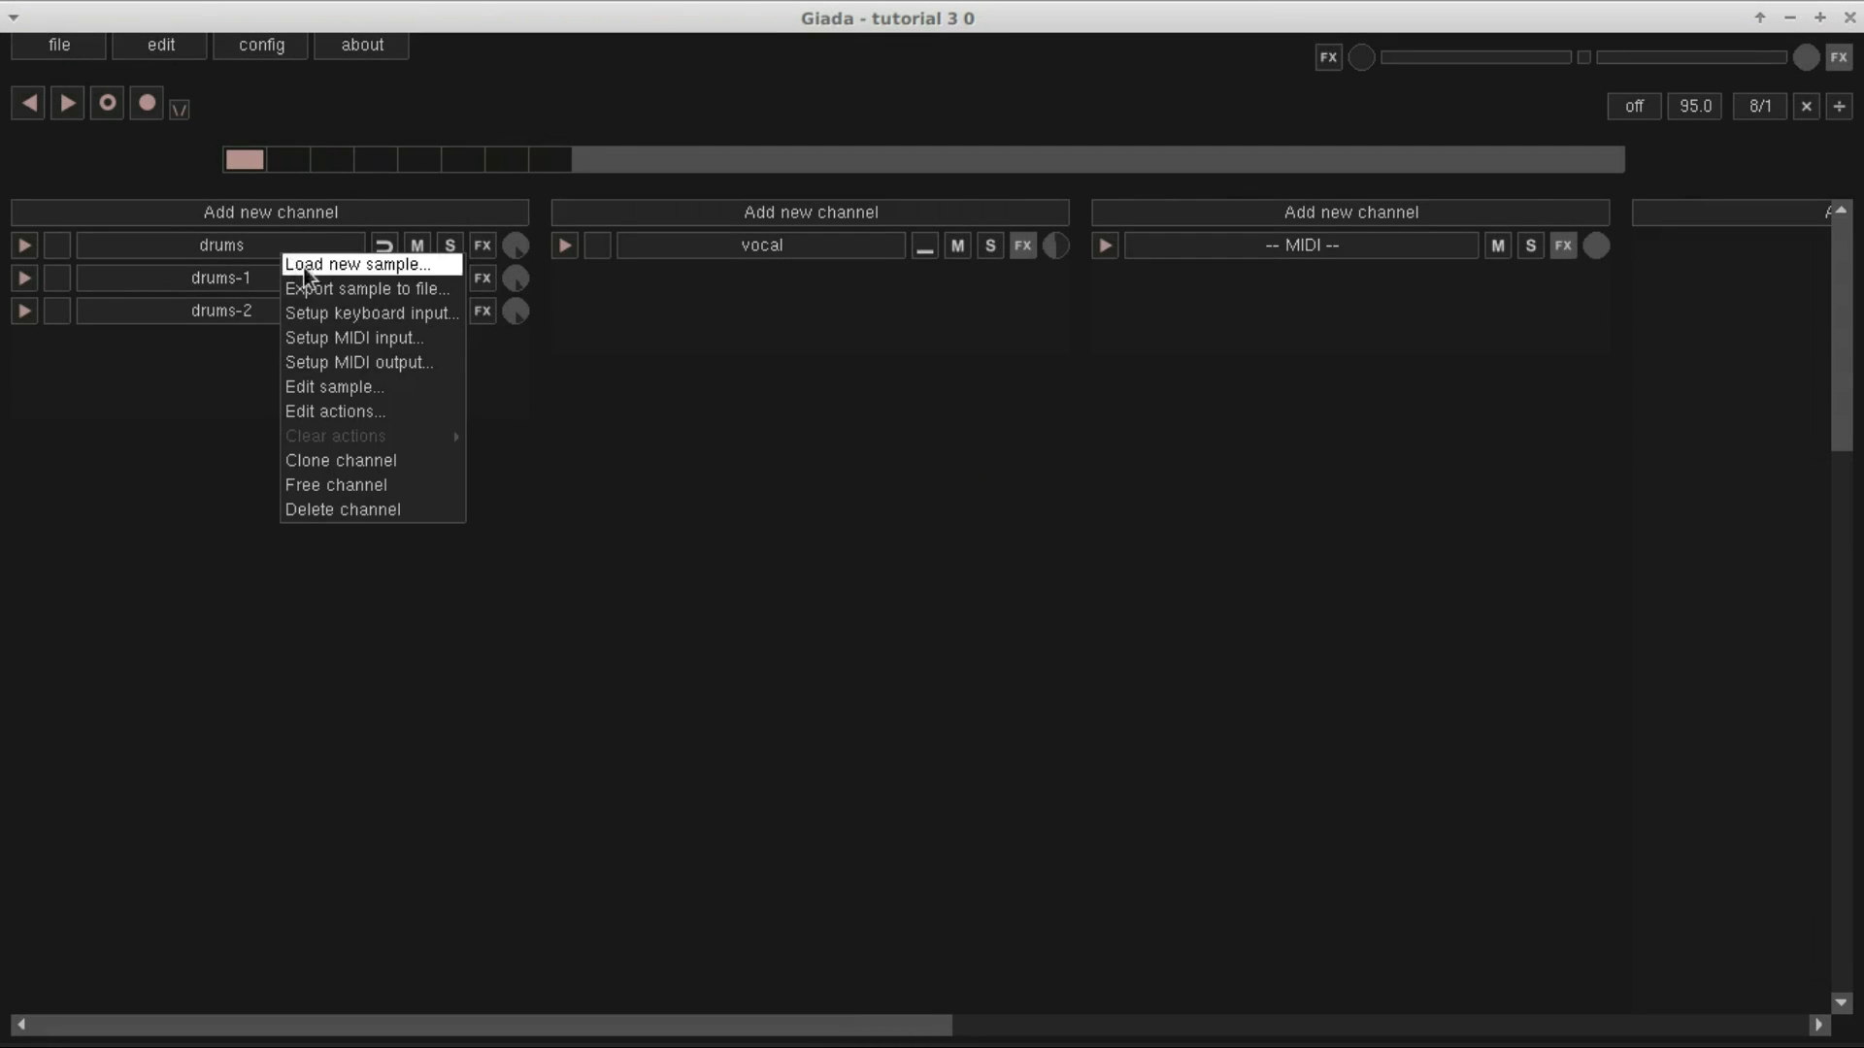
{"action": "left_click", "coordinate": [382, 412]}
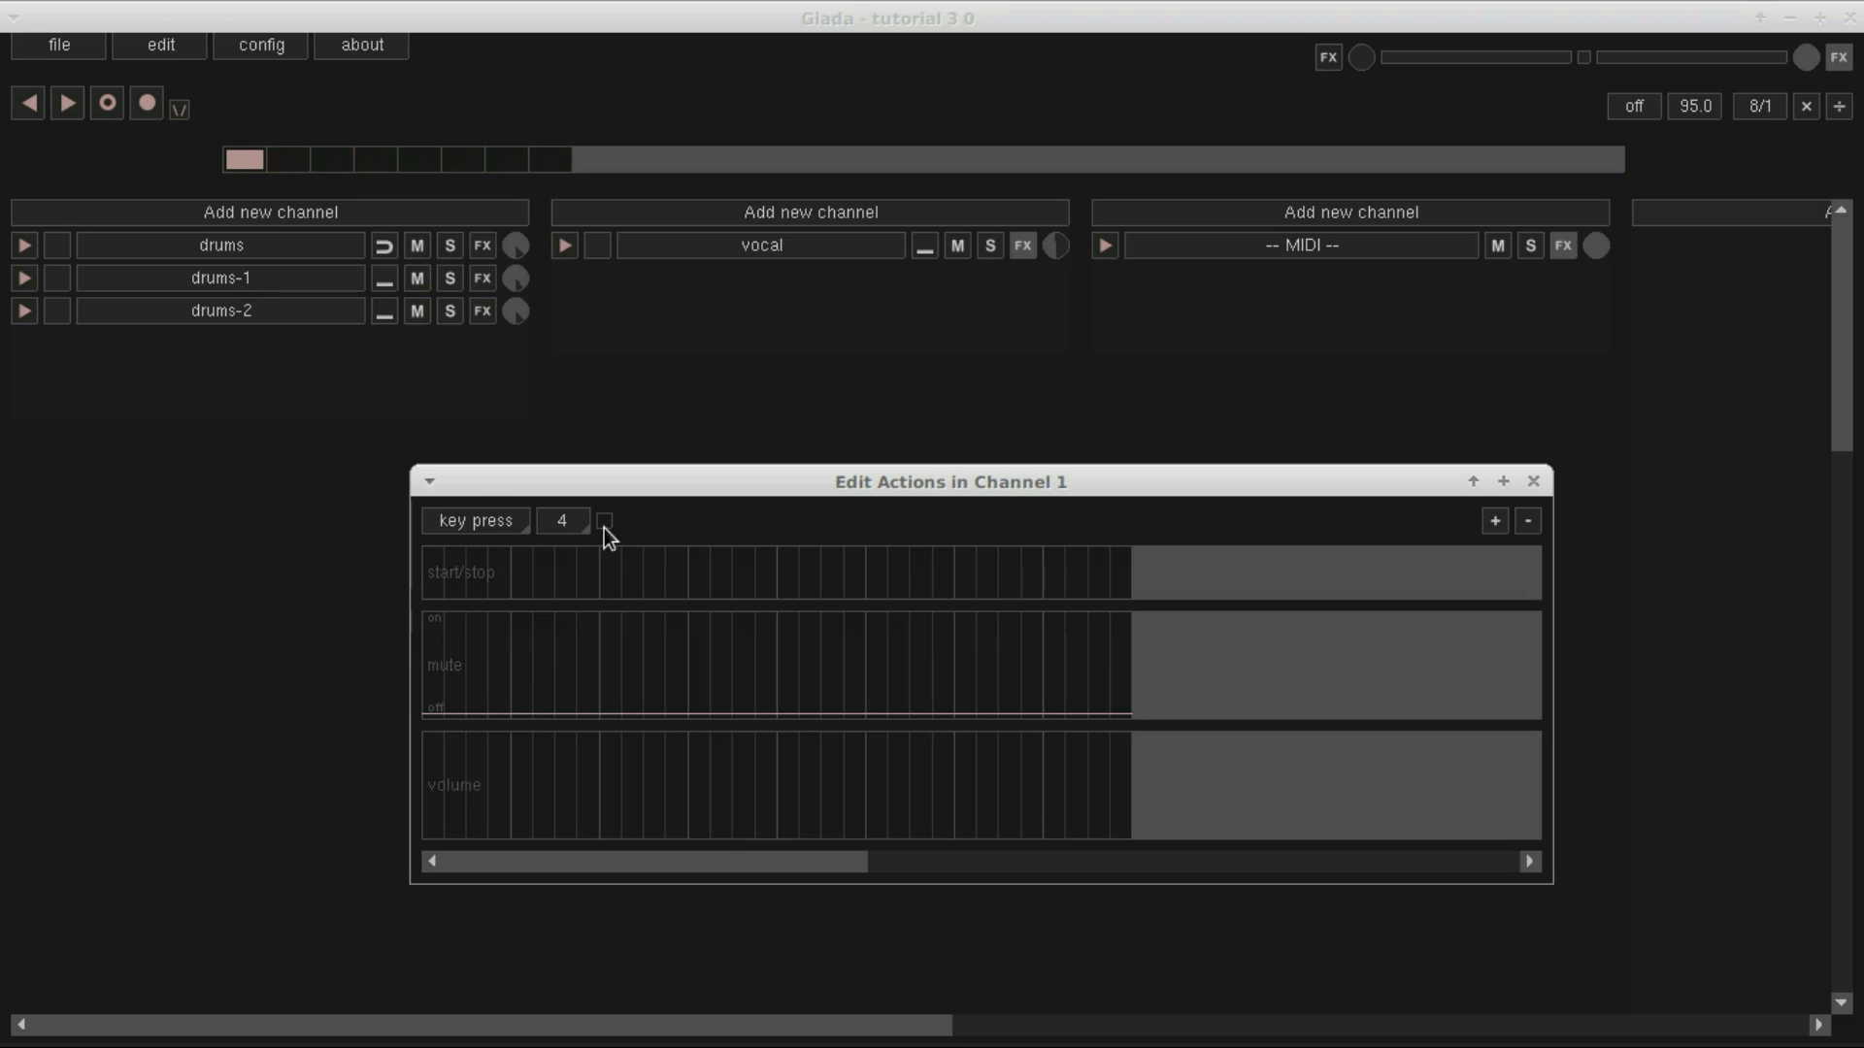
{"action": "left_click", "coordinate": [432, 585]}
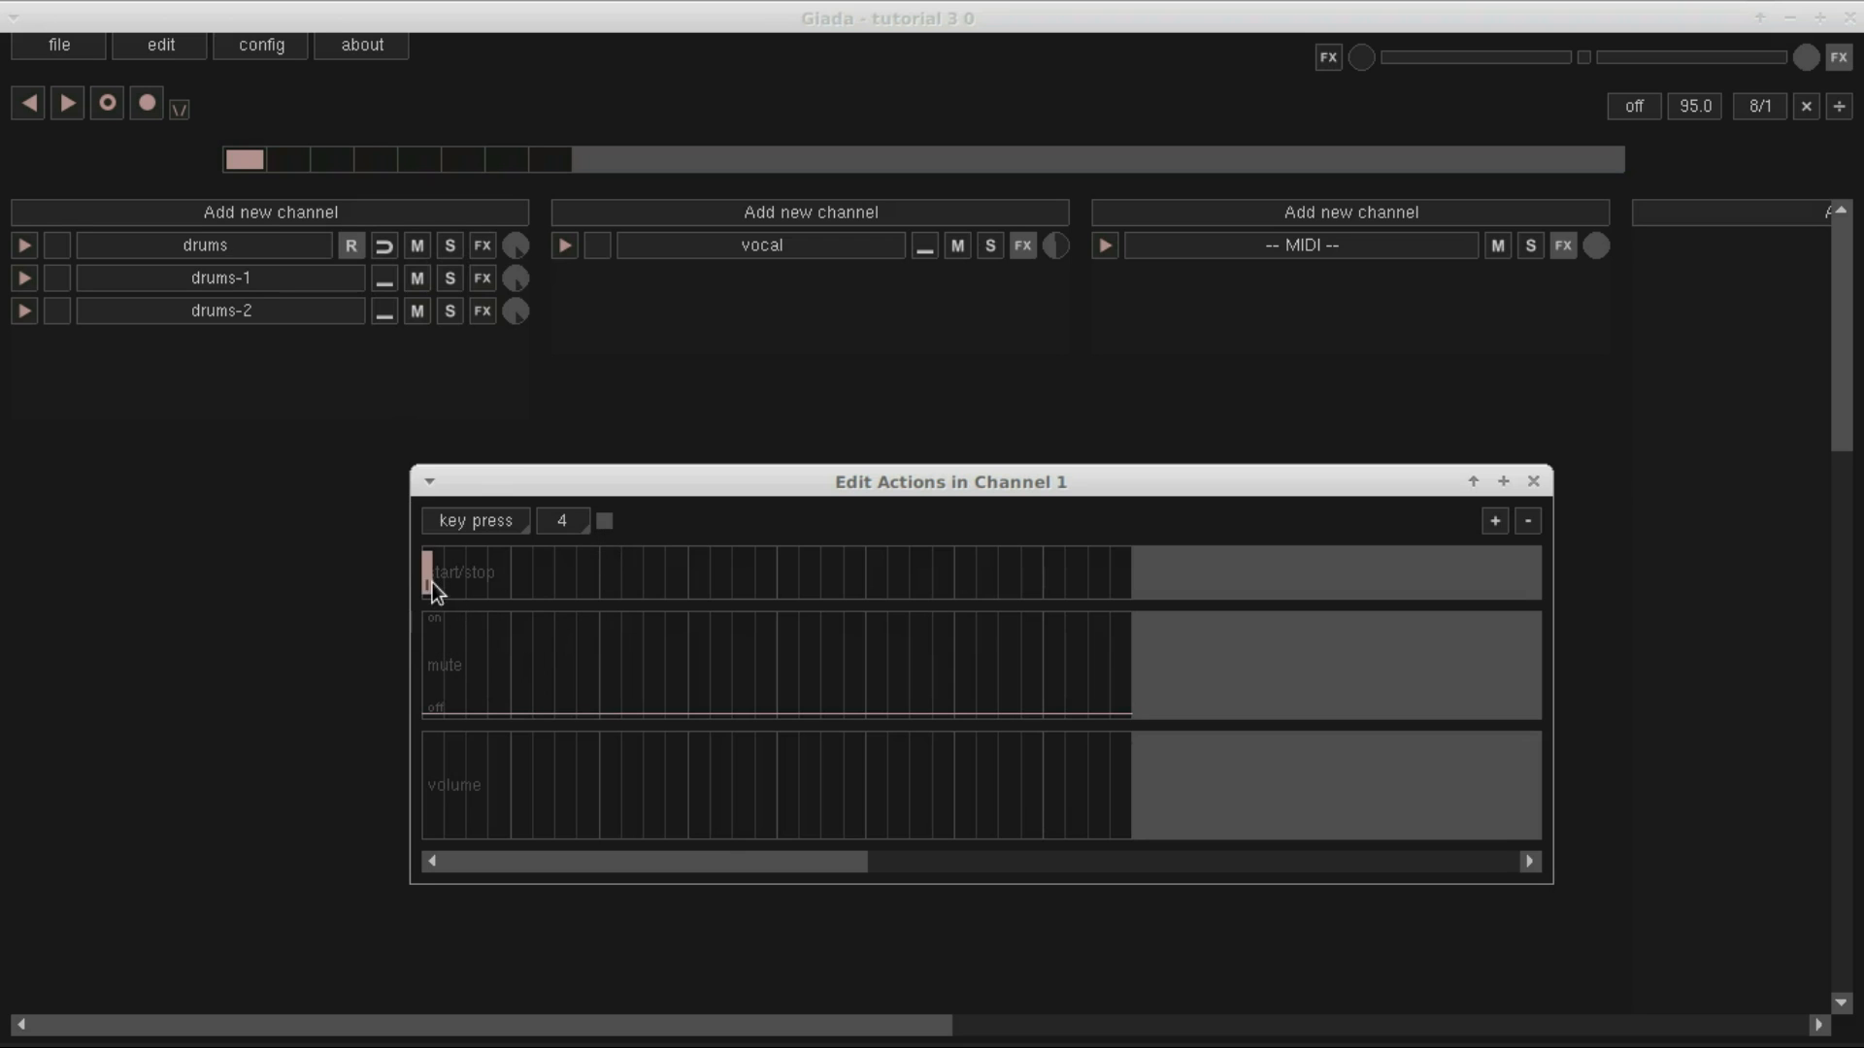
{"action": "left_click", "coordinate": [604, 580]}
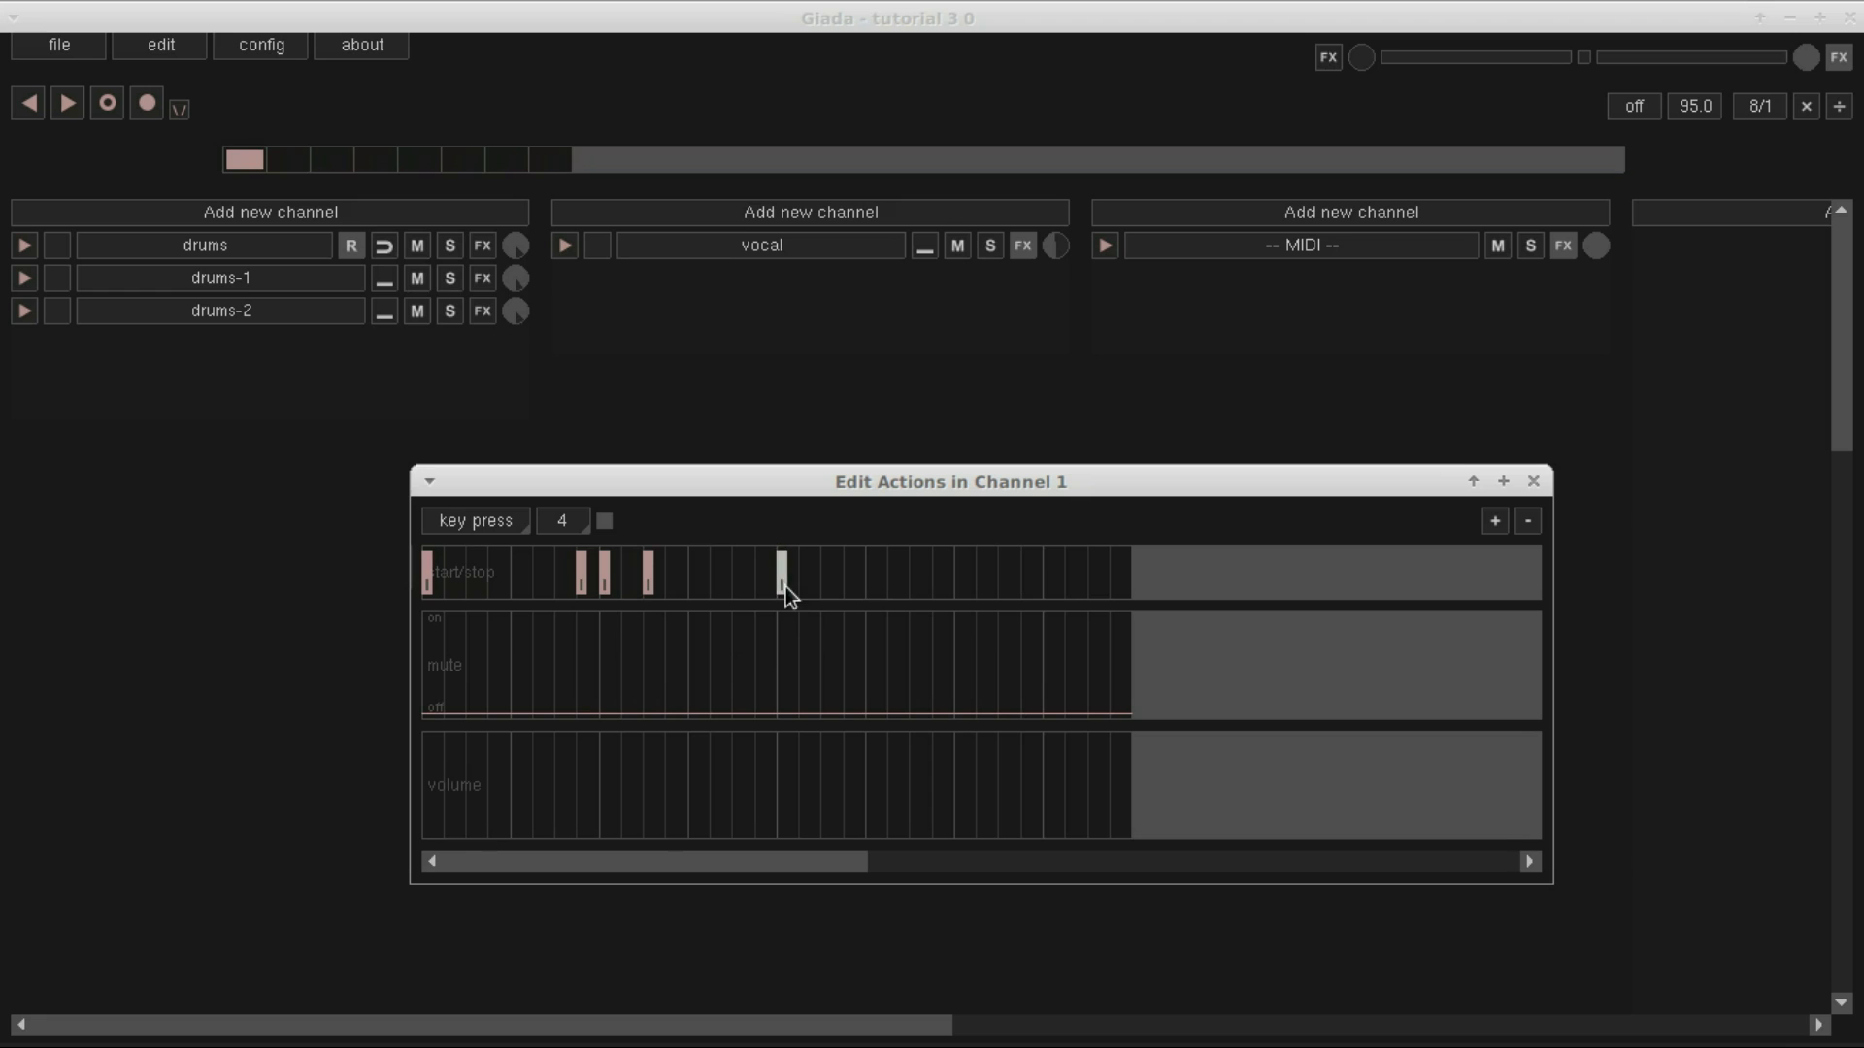
{"action": "left_click", "coordinate": [959, 579]}
{"action": "left_click", "coordinate": [60, 109]}
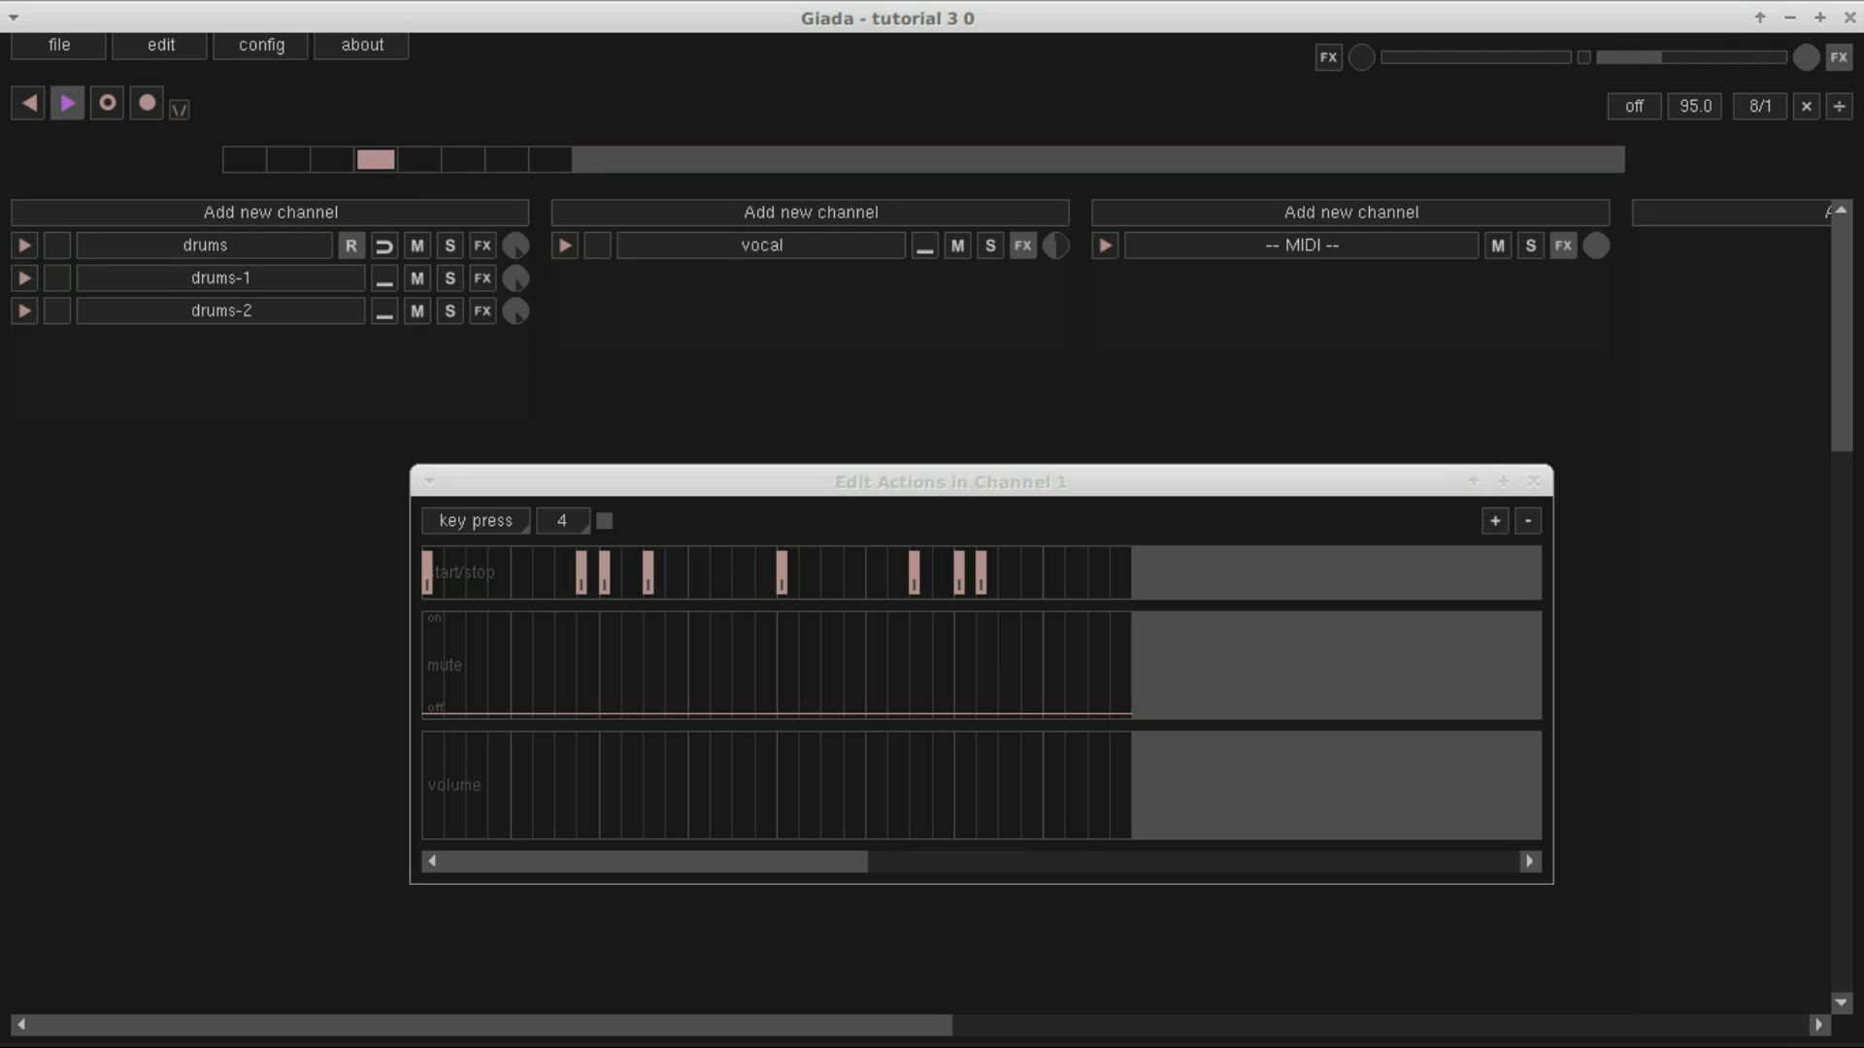
{"action": "left_click", "coordinate": [80, 114]}
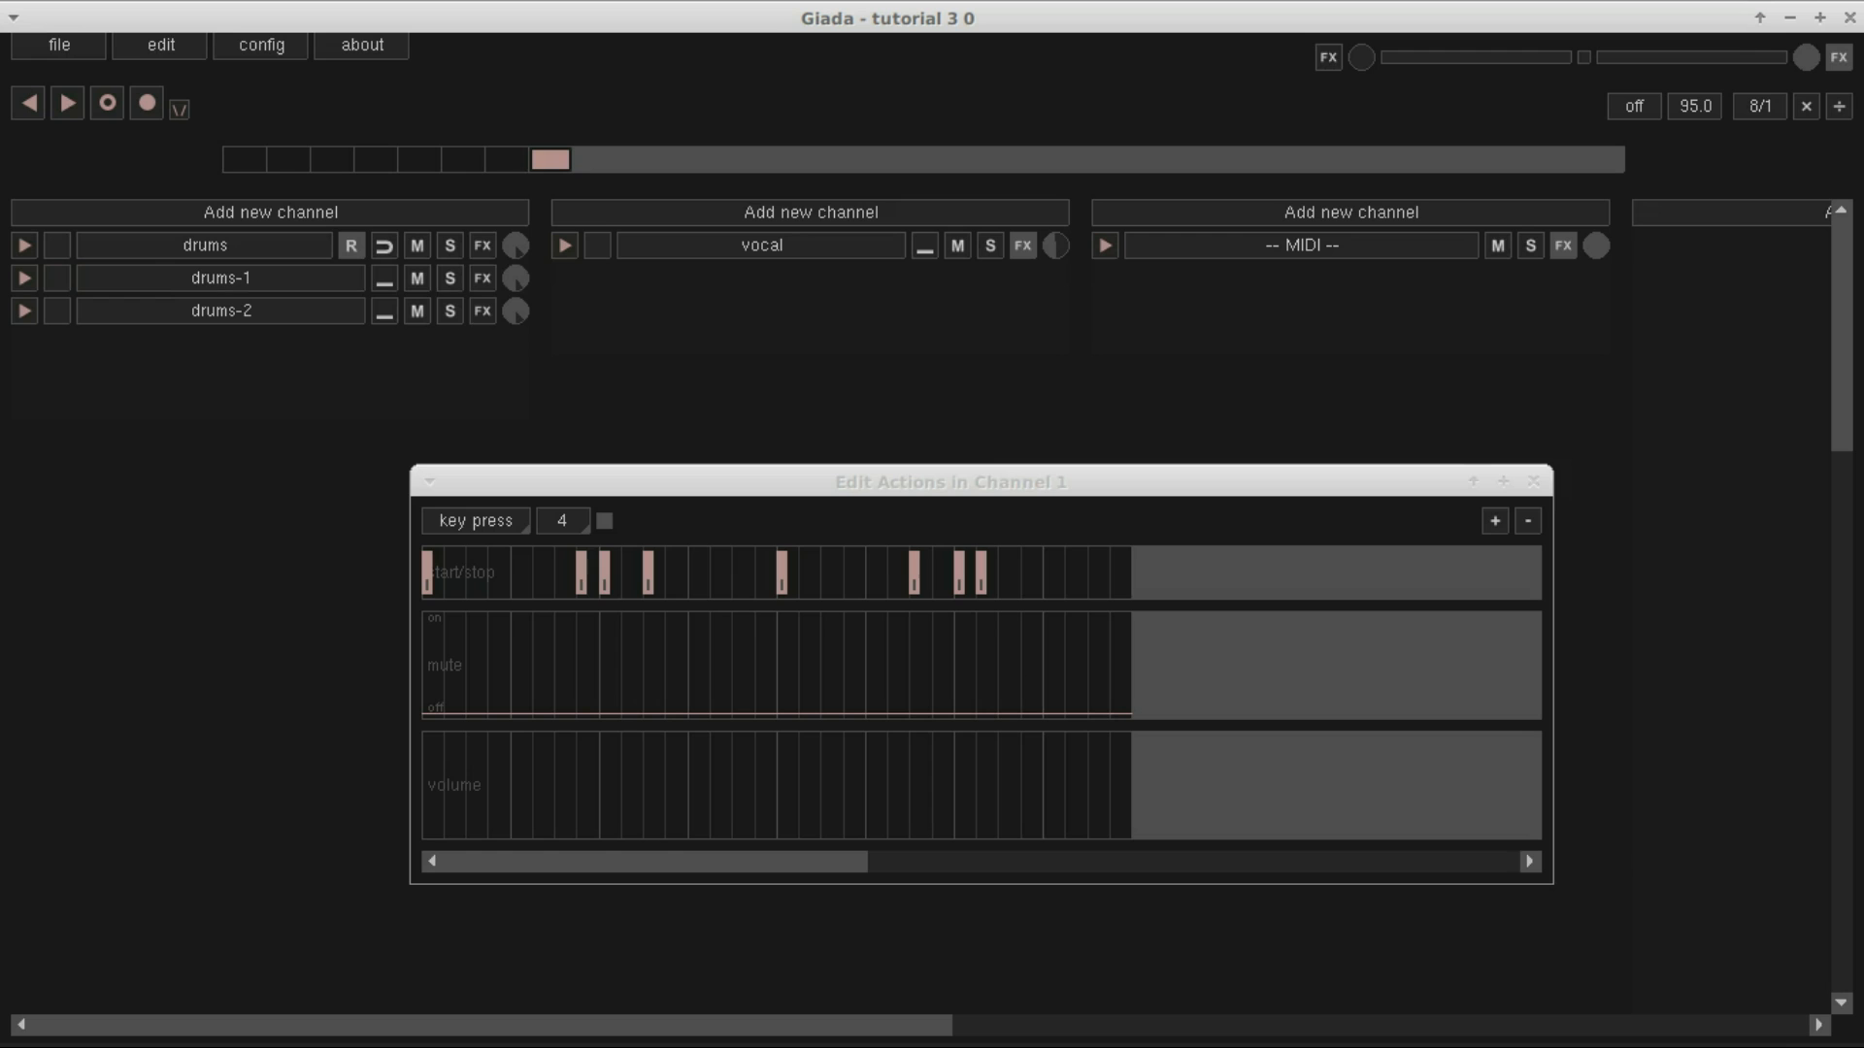
Add snapped key-press actions to the drums-1 channel at the start of beats 2, 4, 6 and 8, and play back the pattern
{"action": "left_click", "coordinate": [231, 279]}
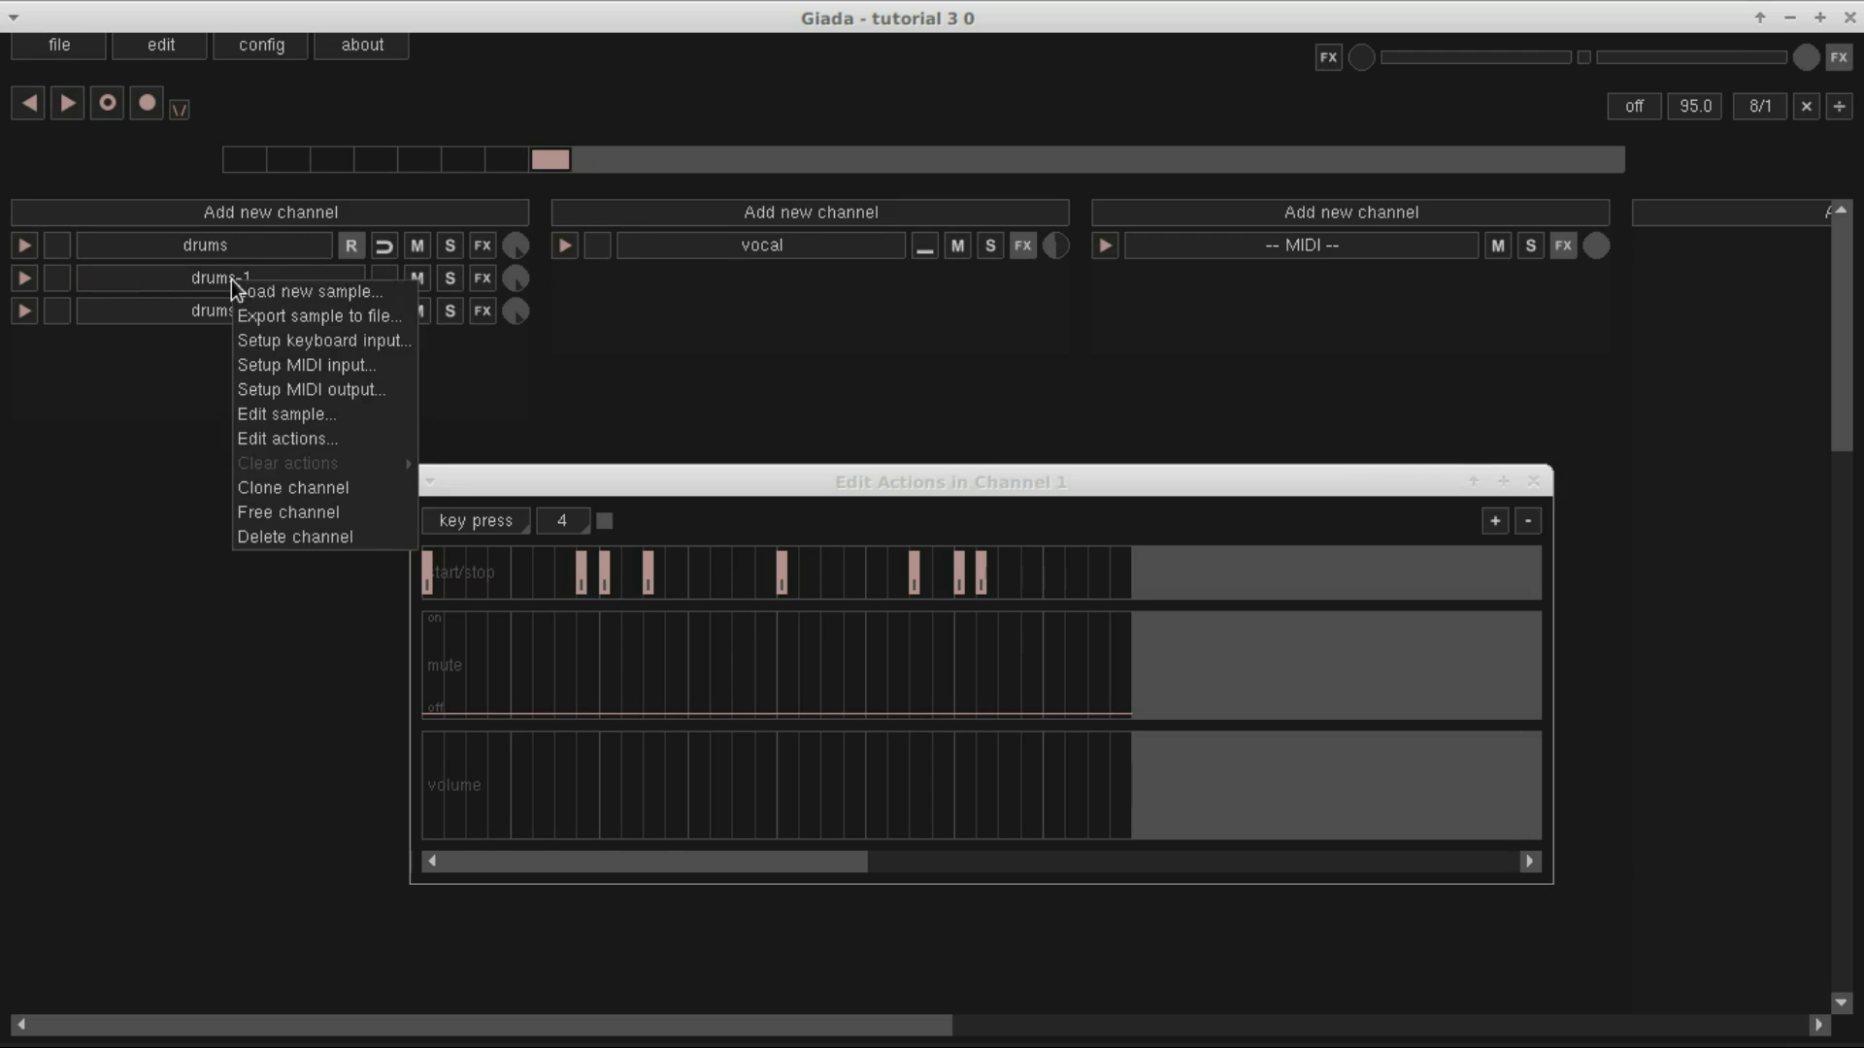
{"action": "left_click", "coordinate": [271, 440]}
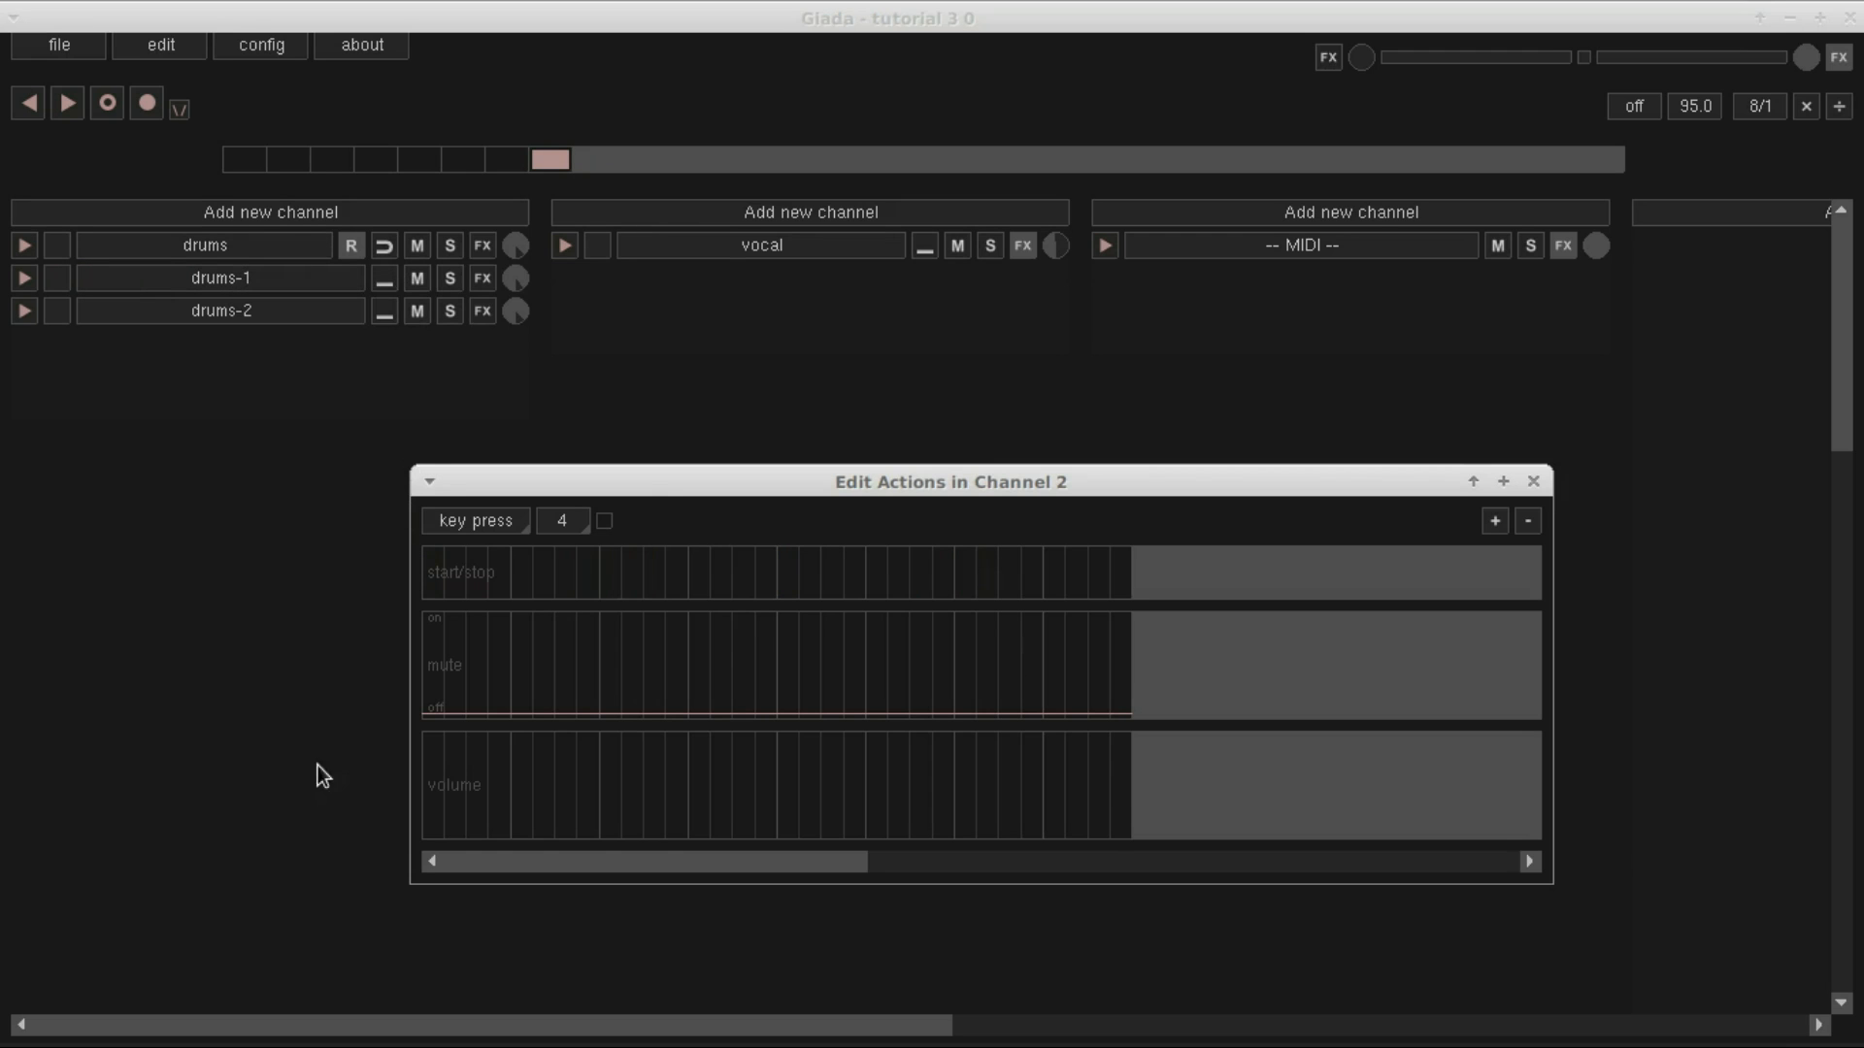
{"action": "left_click", "coordinate": [518, 581]}
{"action": "right_click", "coordinate": [521, 579]}
{"action": "left_click", "coordinate": [518, 575]}
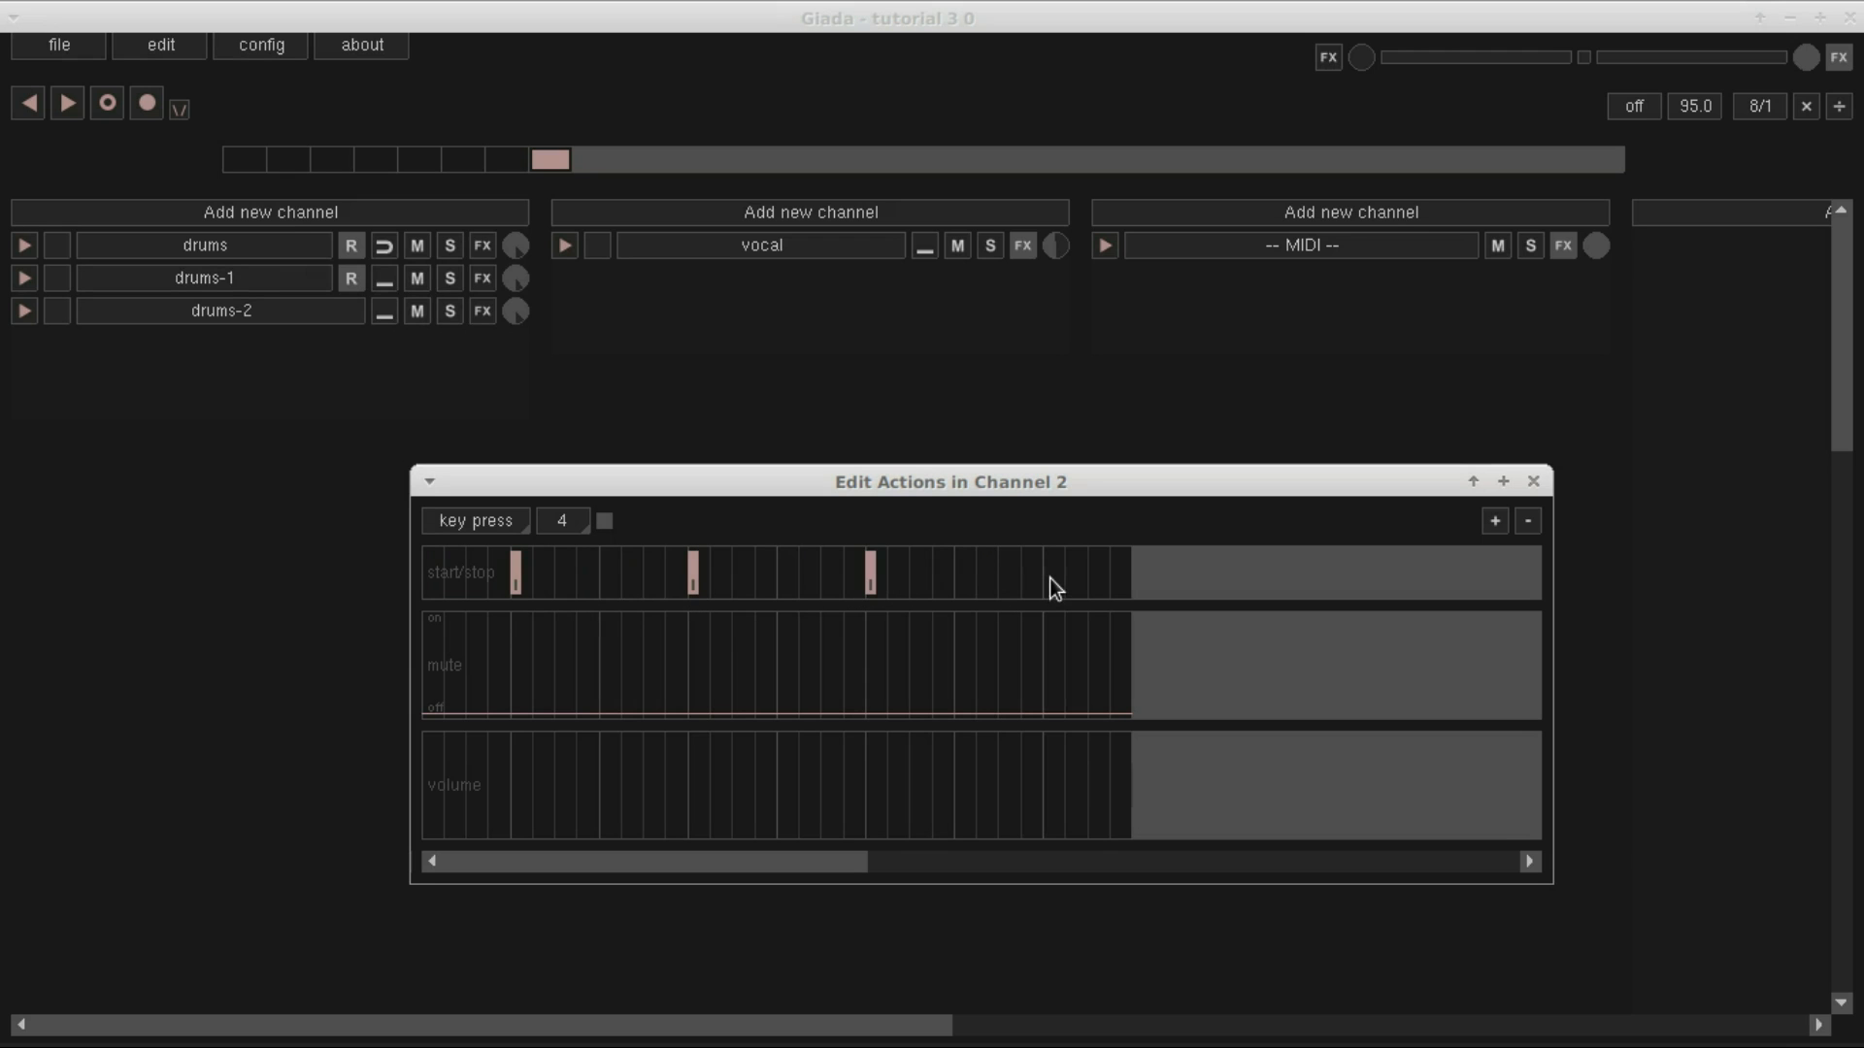
{"action": "left_click", "coordinate": [71, 111]}
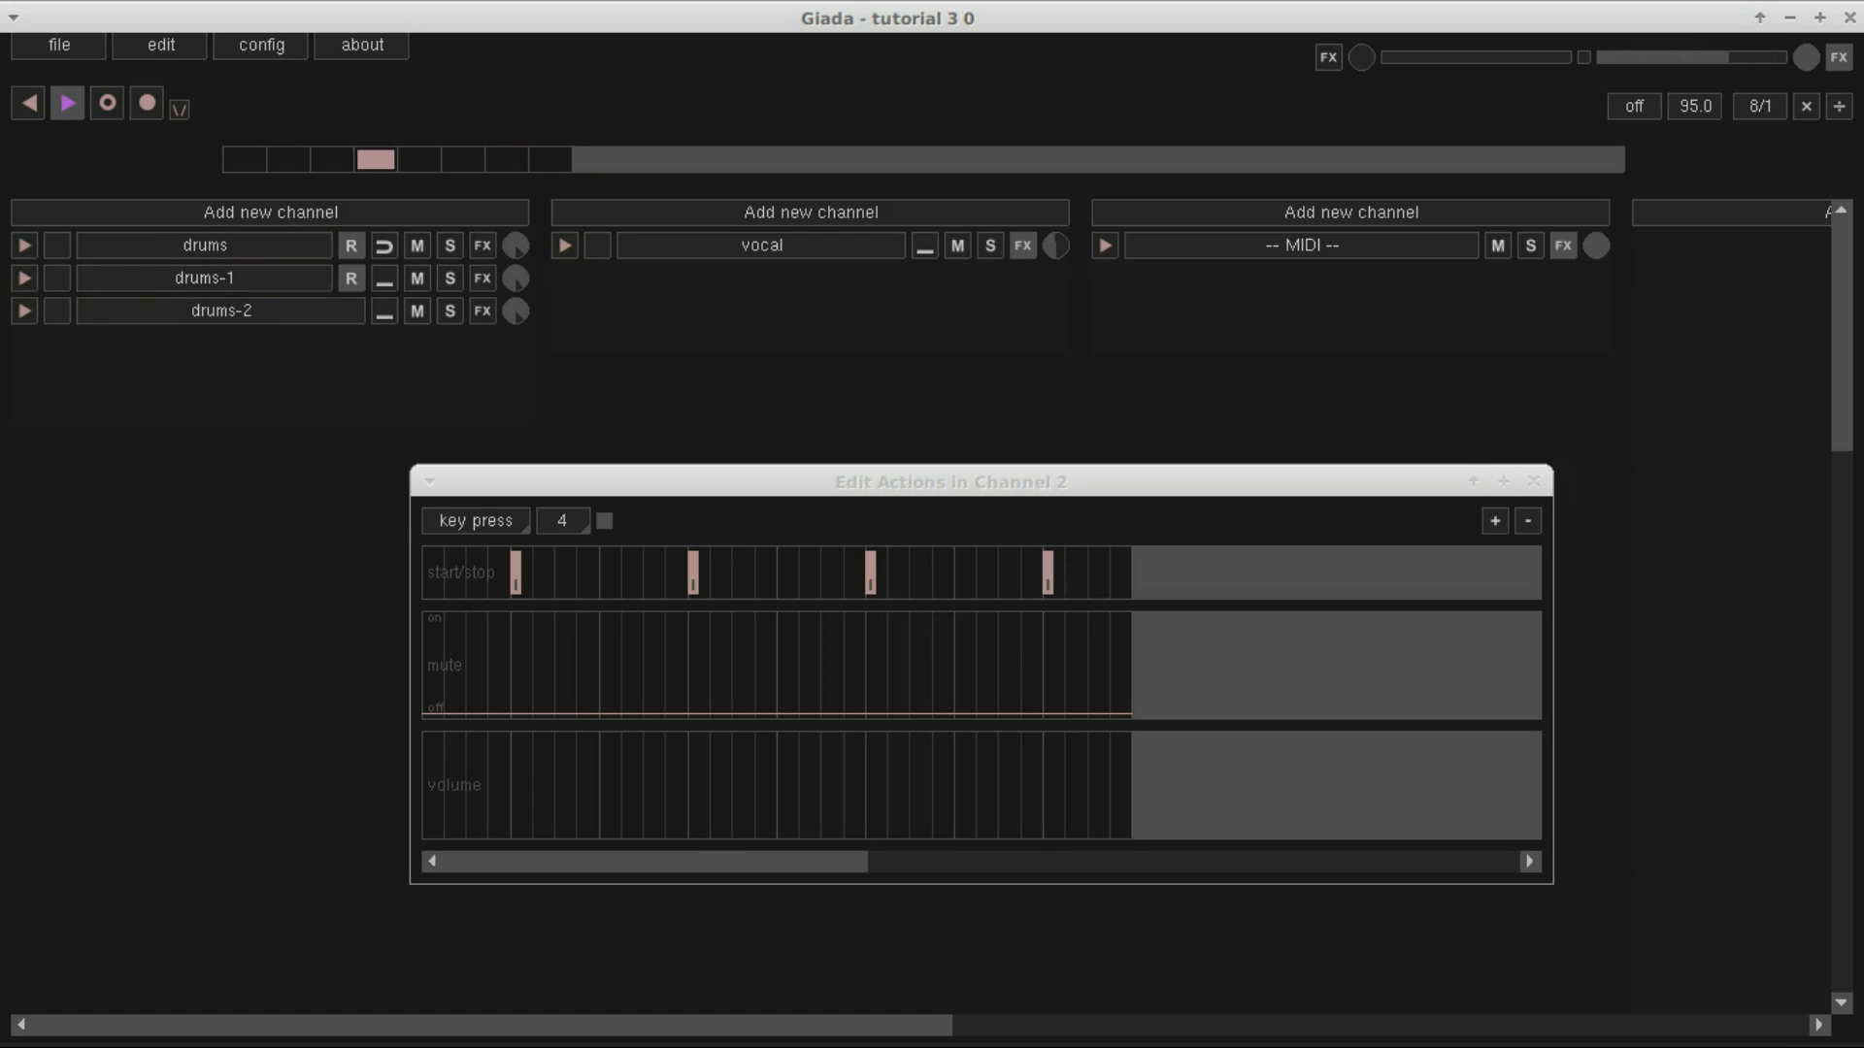
{"action": "left_click", "coordinate": [68, 116]}
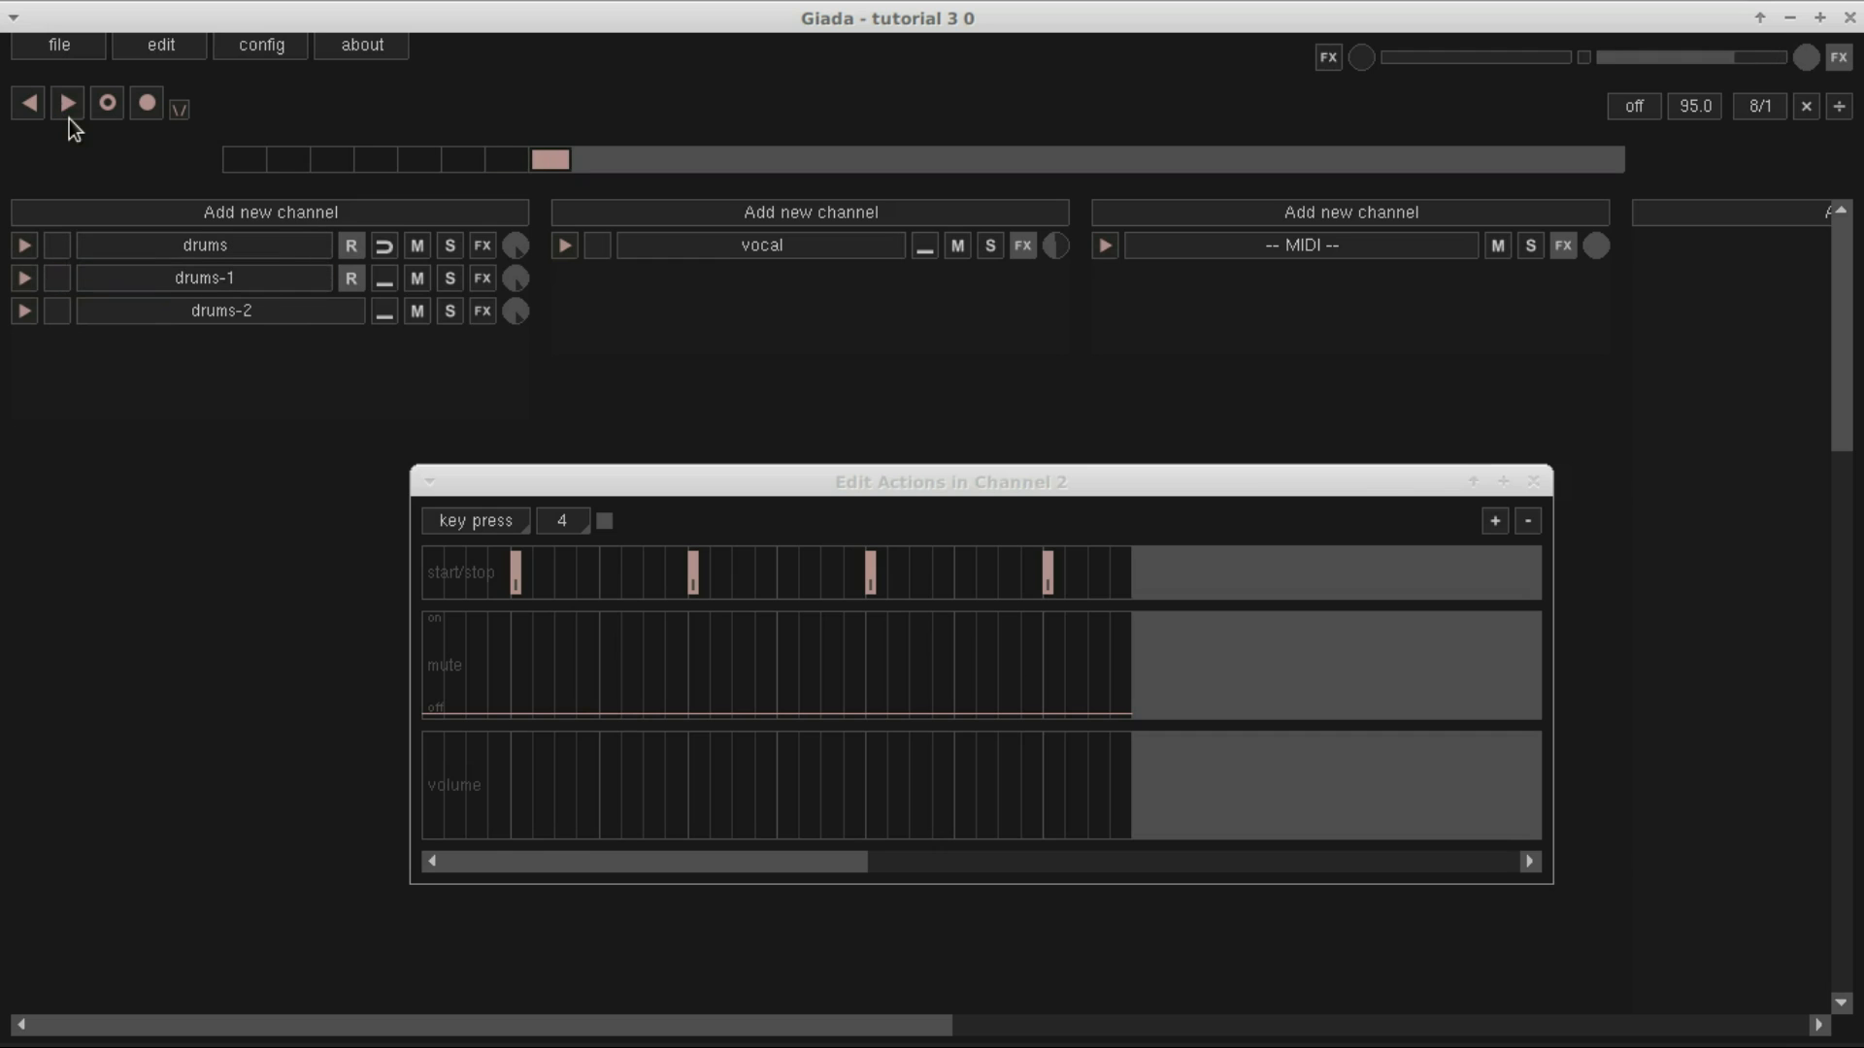
Add snapped key-press actions to the drums-2 channel every half beat across all 8 beats, and play back the pattern
{"action": "left_click", "coordinate": [99, 317]}
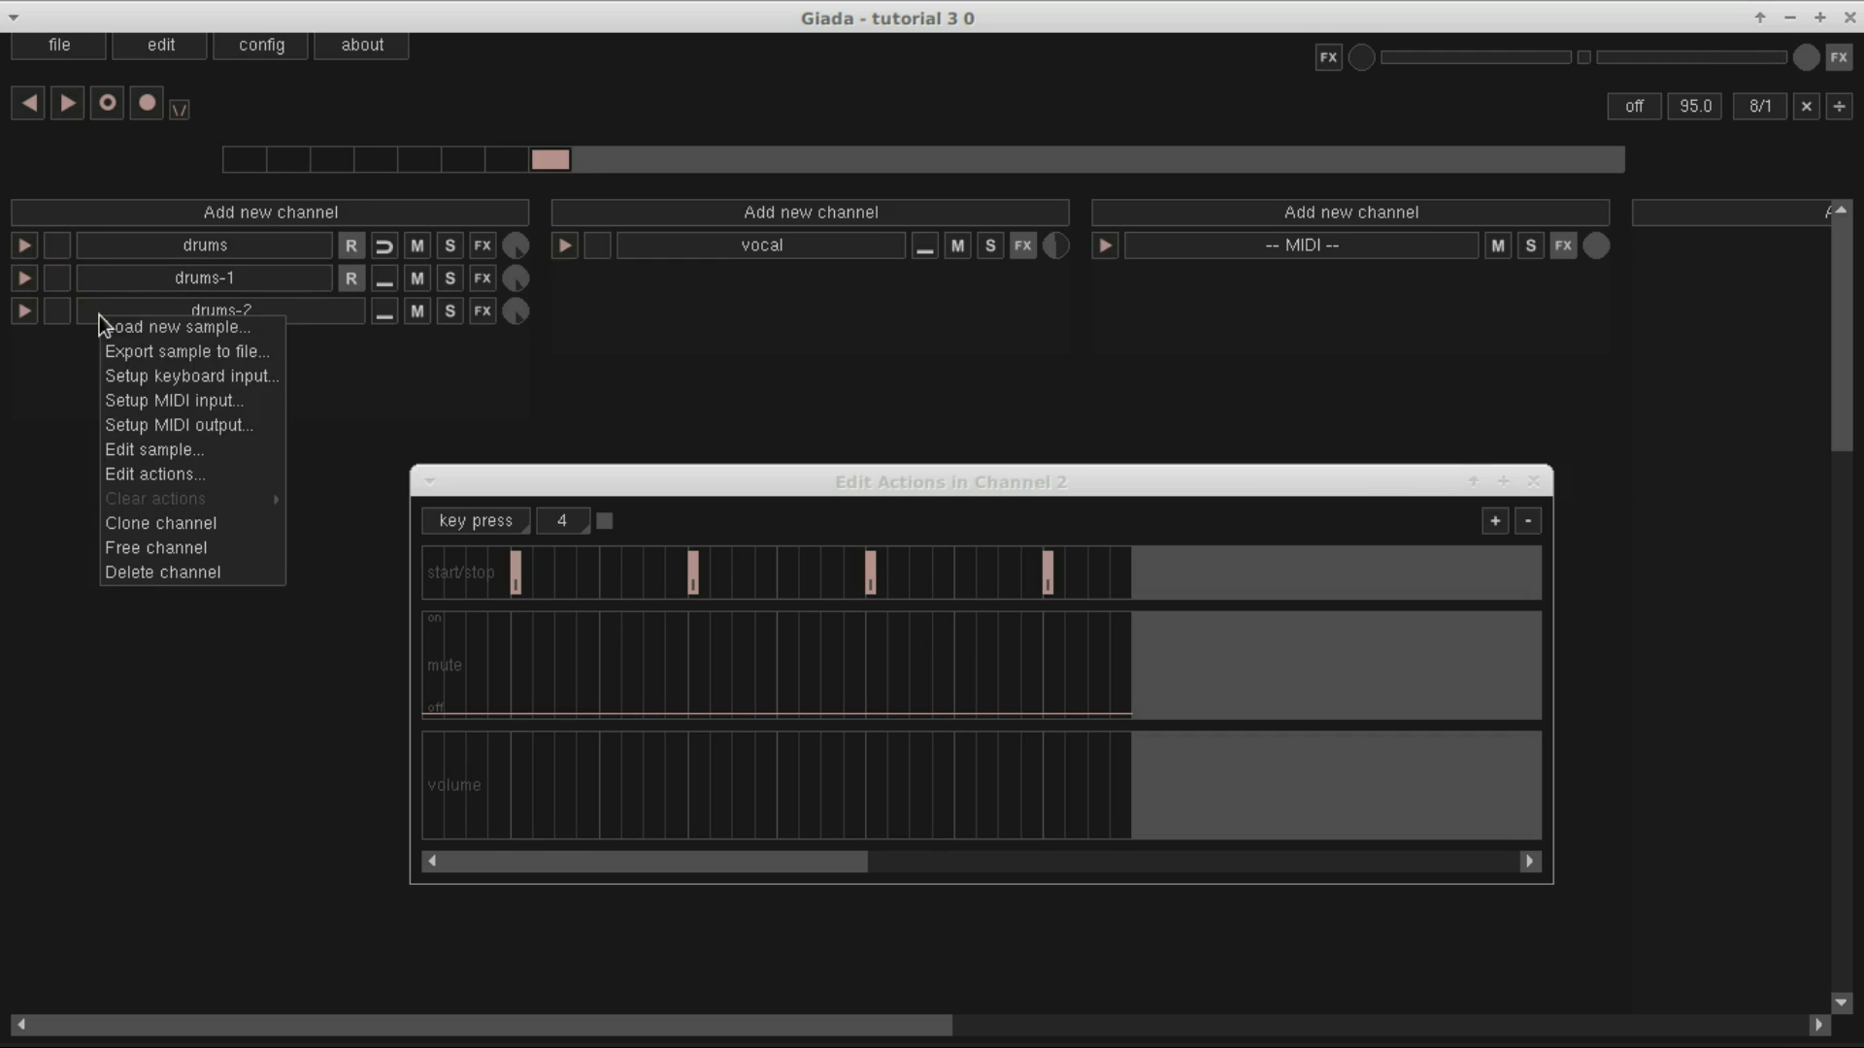
{"action": "left_click", "coordinate": [136, 474]}
{"action": "left_click", "coordinate": [431, 588]}
{"action": "left_click", "coordinate": [472, 584]}
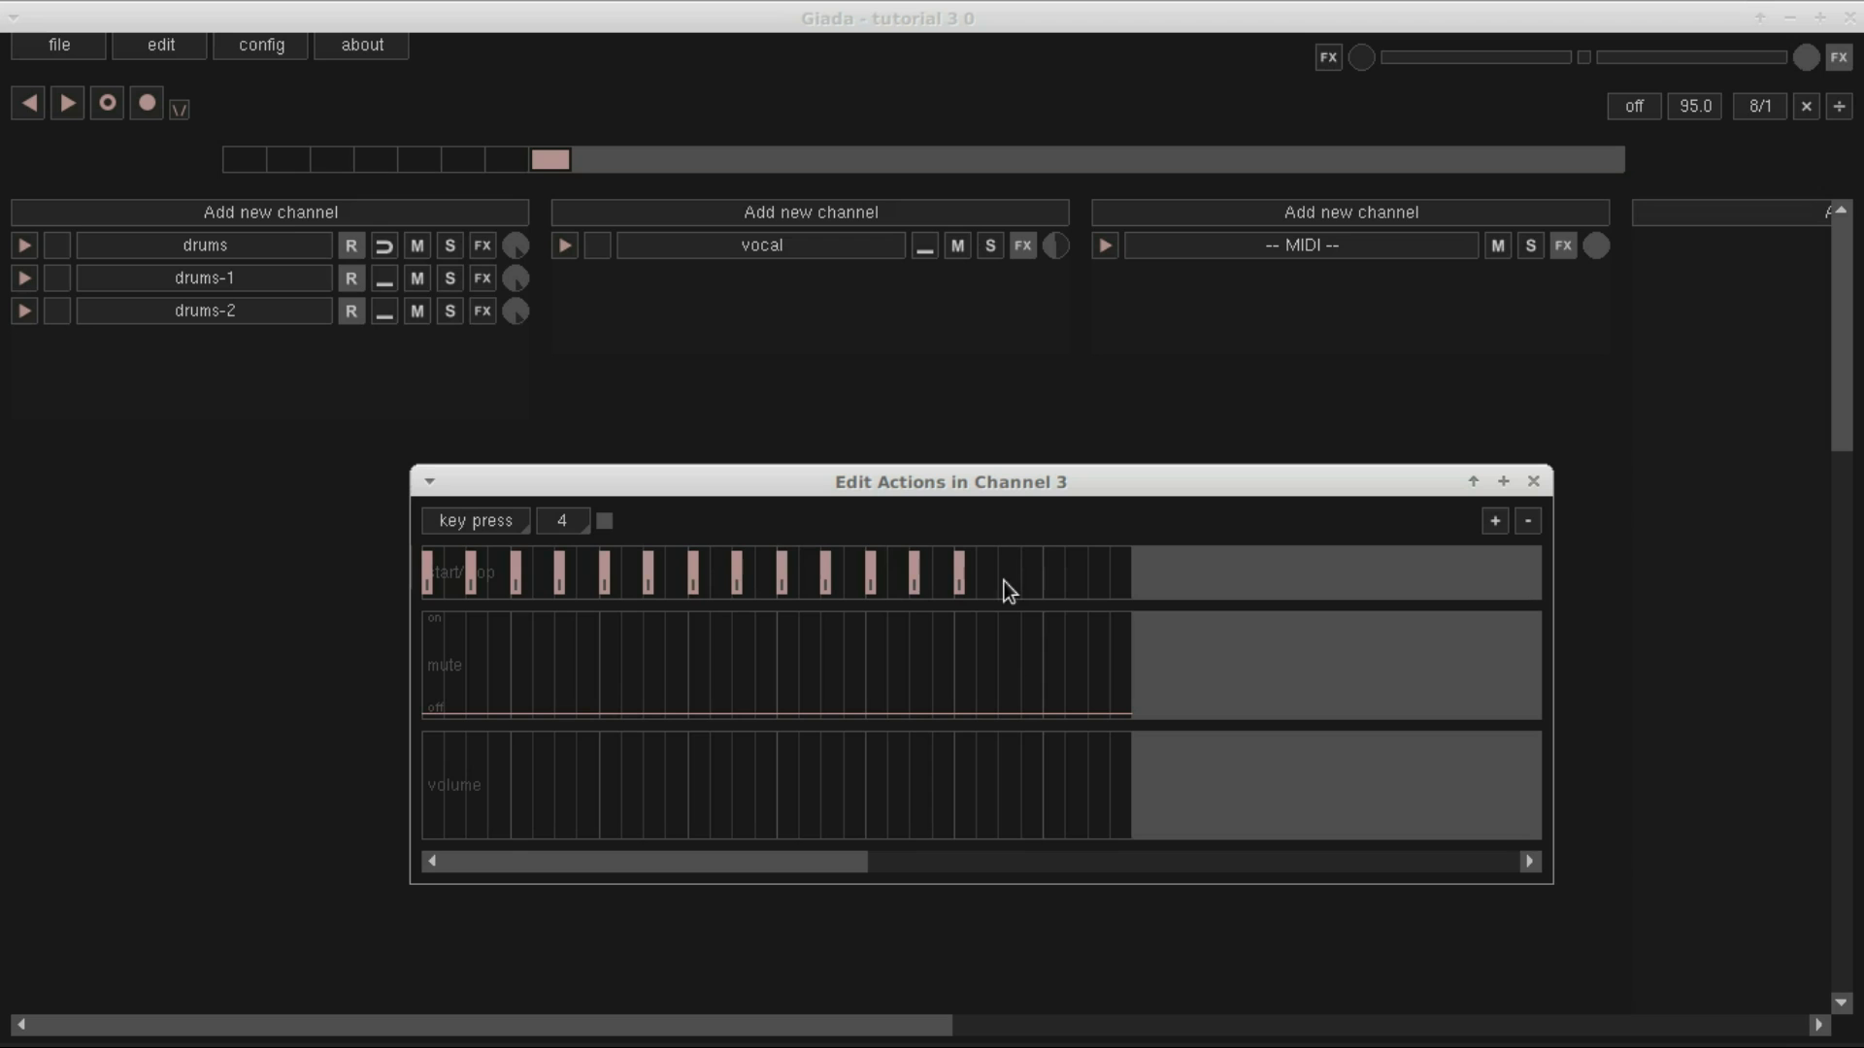
{"action": "left_click", "coordinate": [73, 117]}
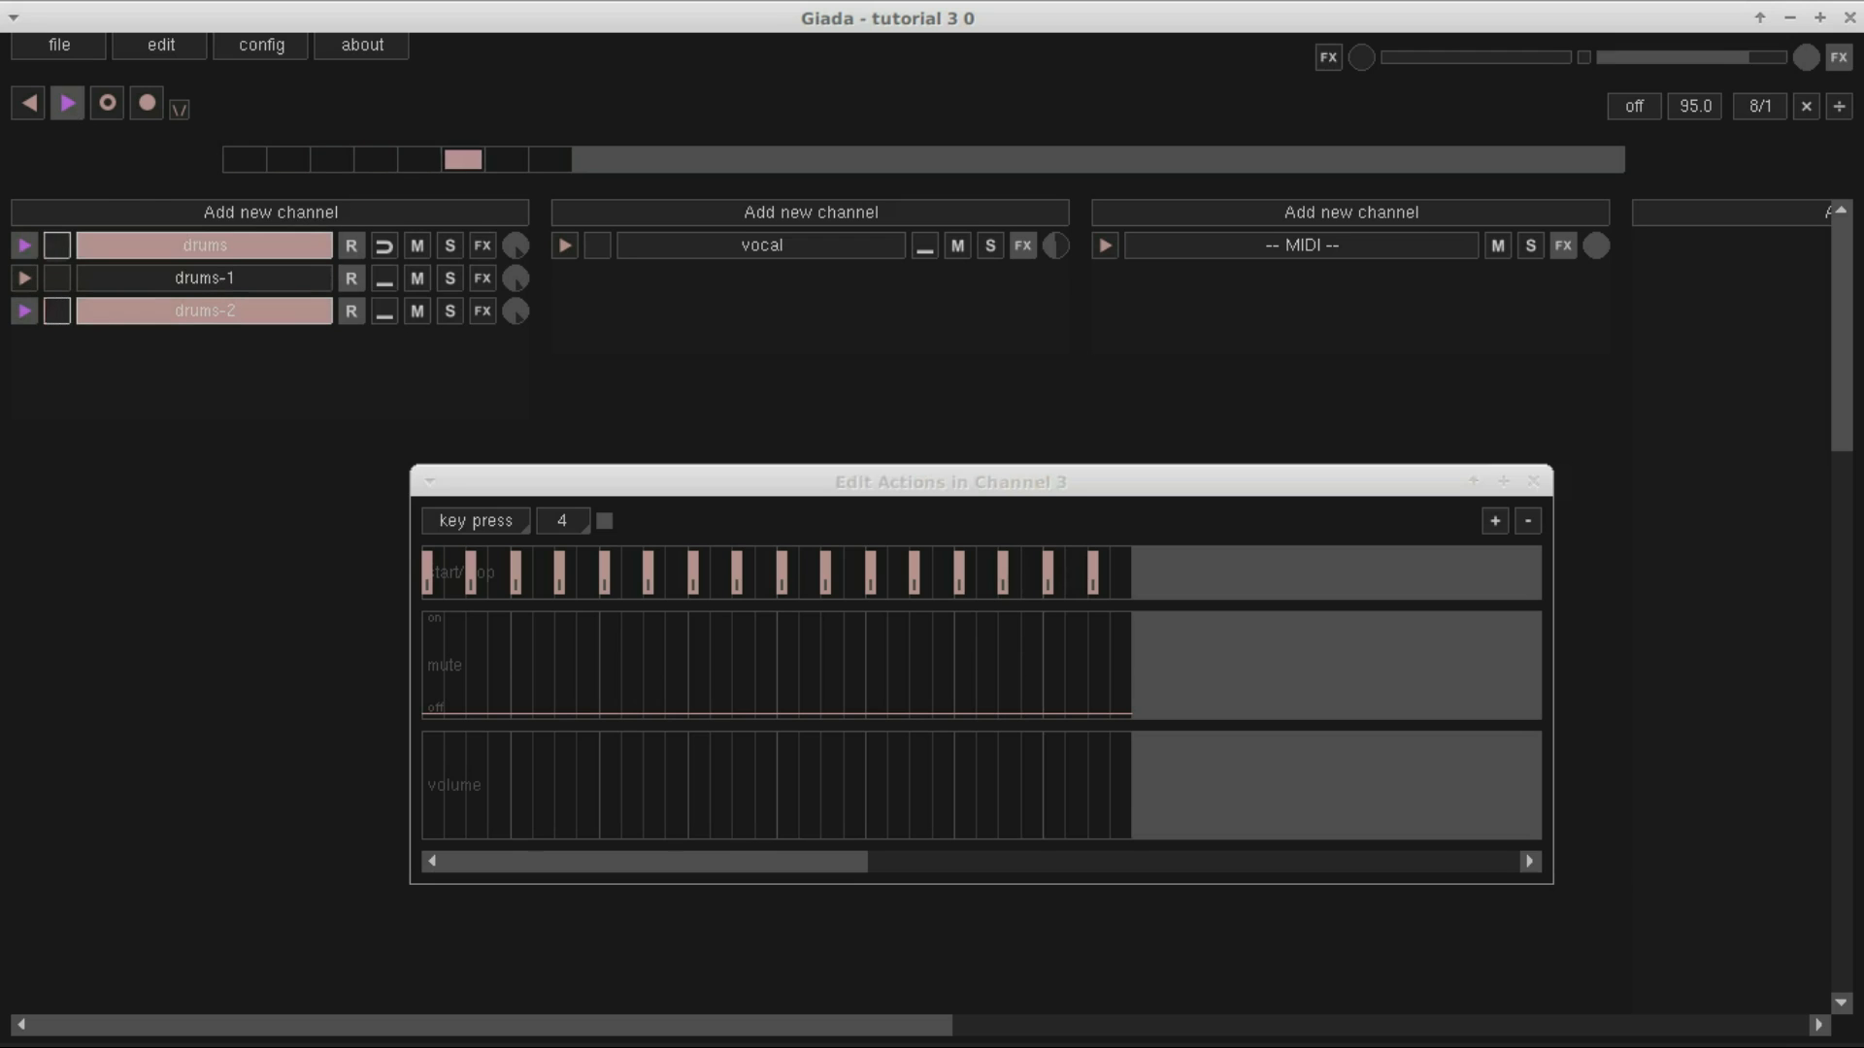
{"action": "left_click", "coordinate": [70, 107]}
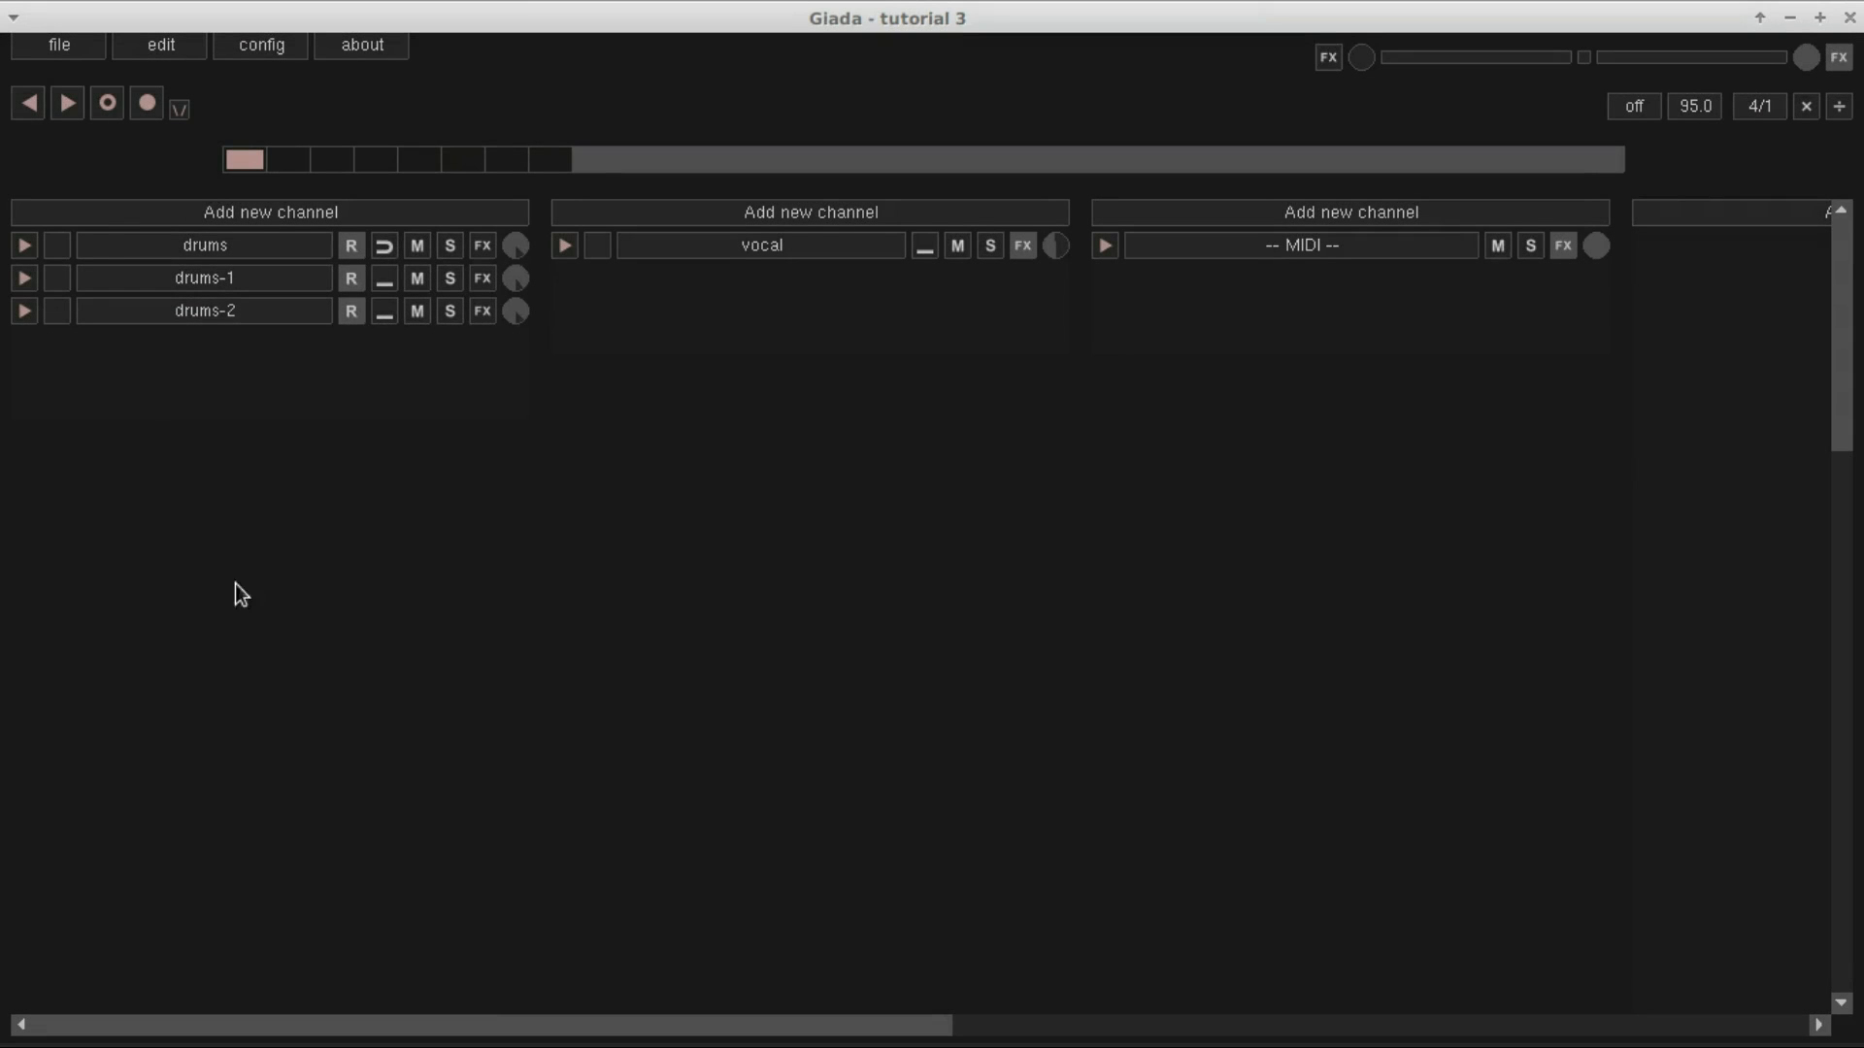
Play the sequence and stop it, and save the behavior setting that treats one shot channels with actions as loops
{"action": "left_click", "coordinate": [67, 103]}
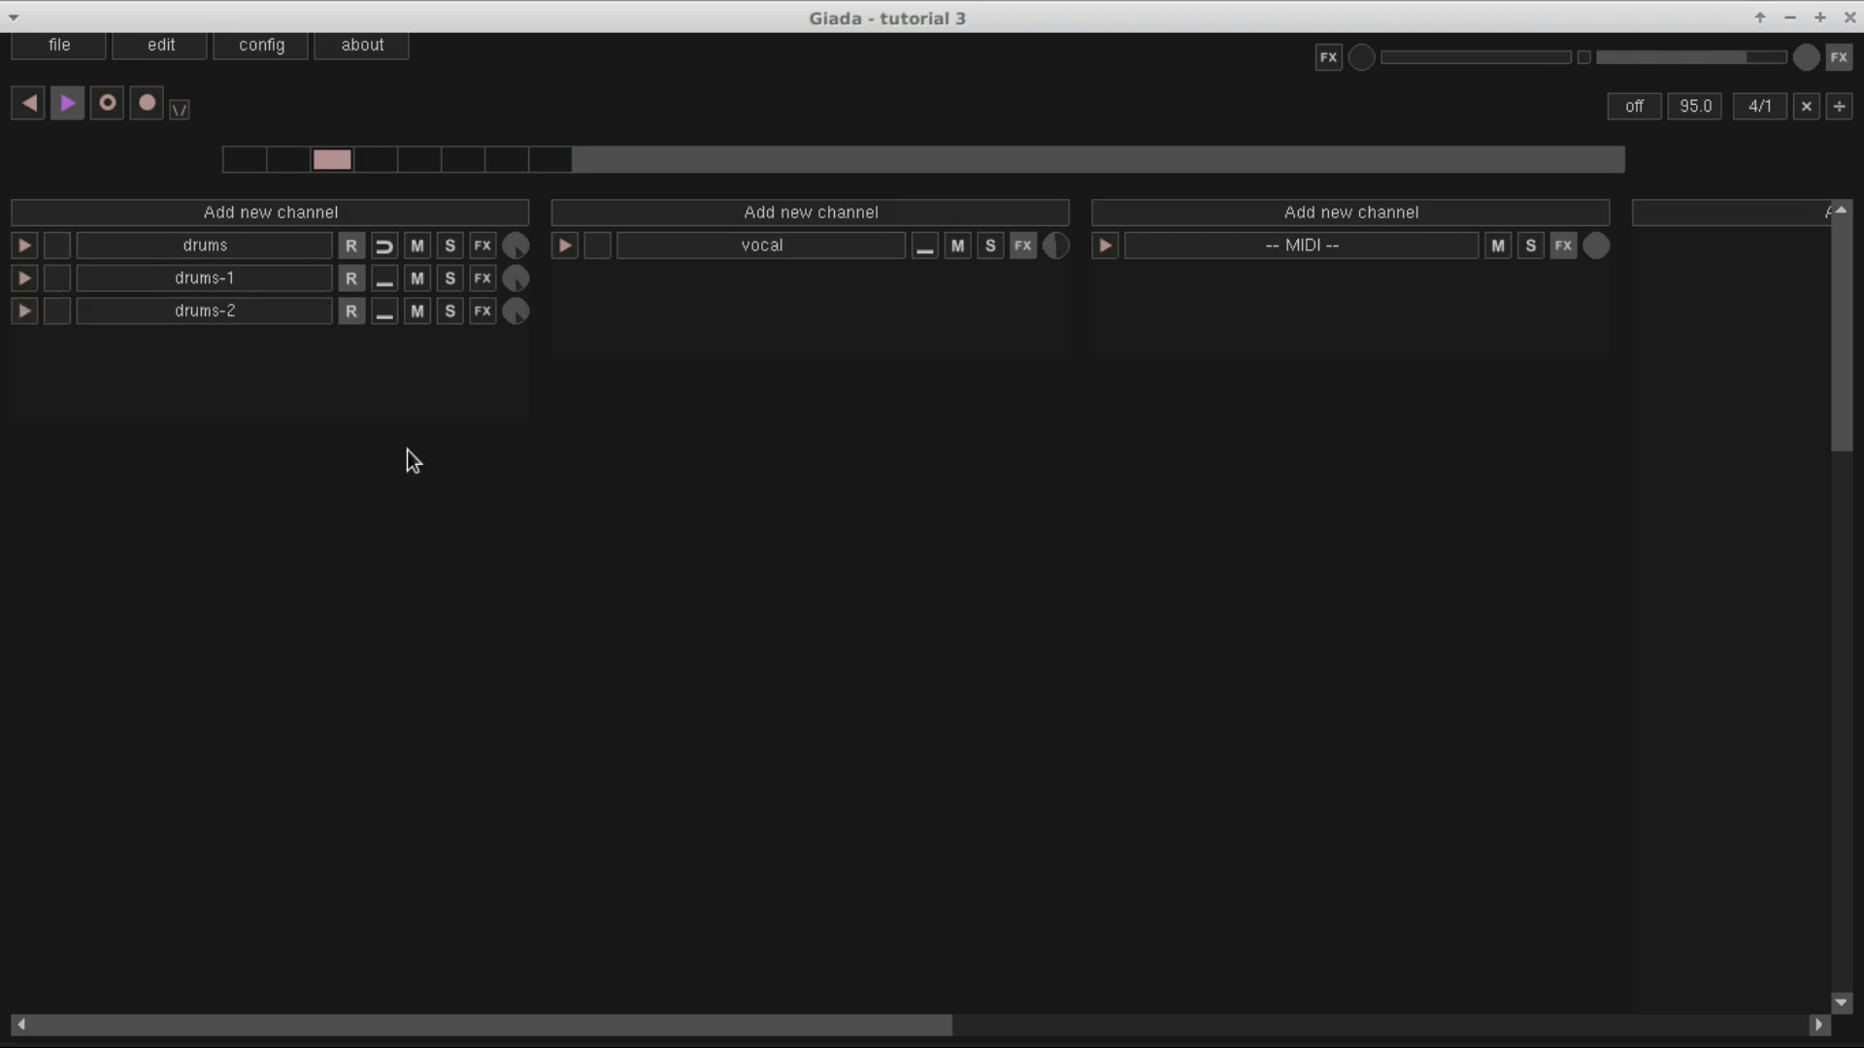
{"action": "left_click", "coordinate": [78, 115]}
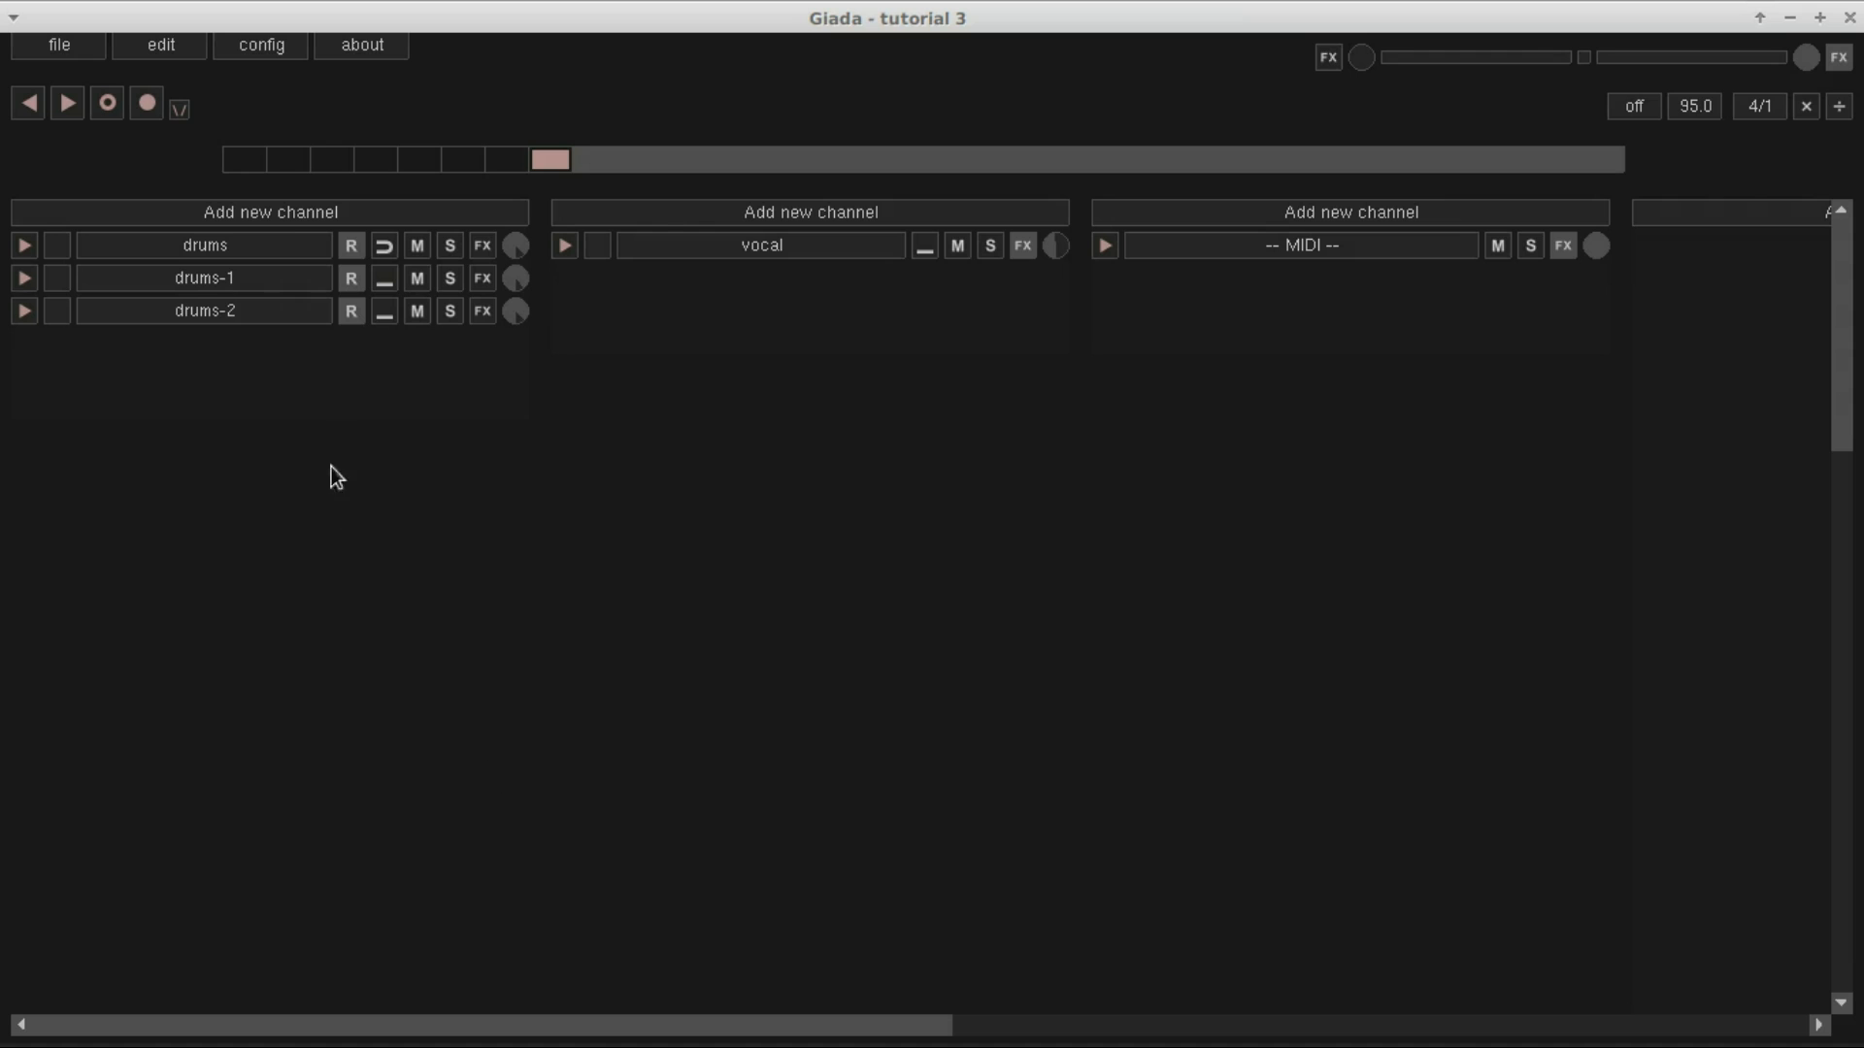
{"action": "left_click", "coordinate": [276, 50]}
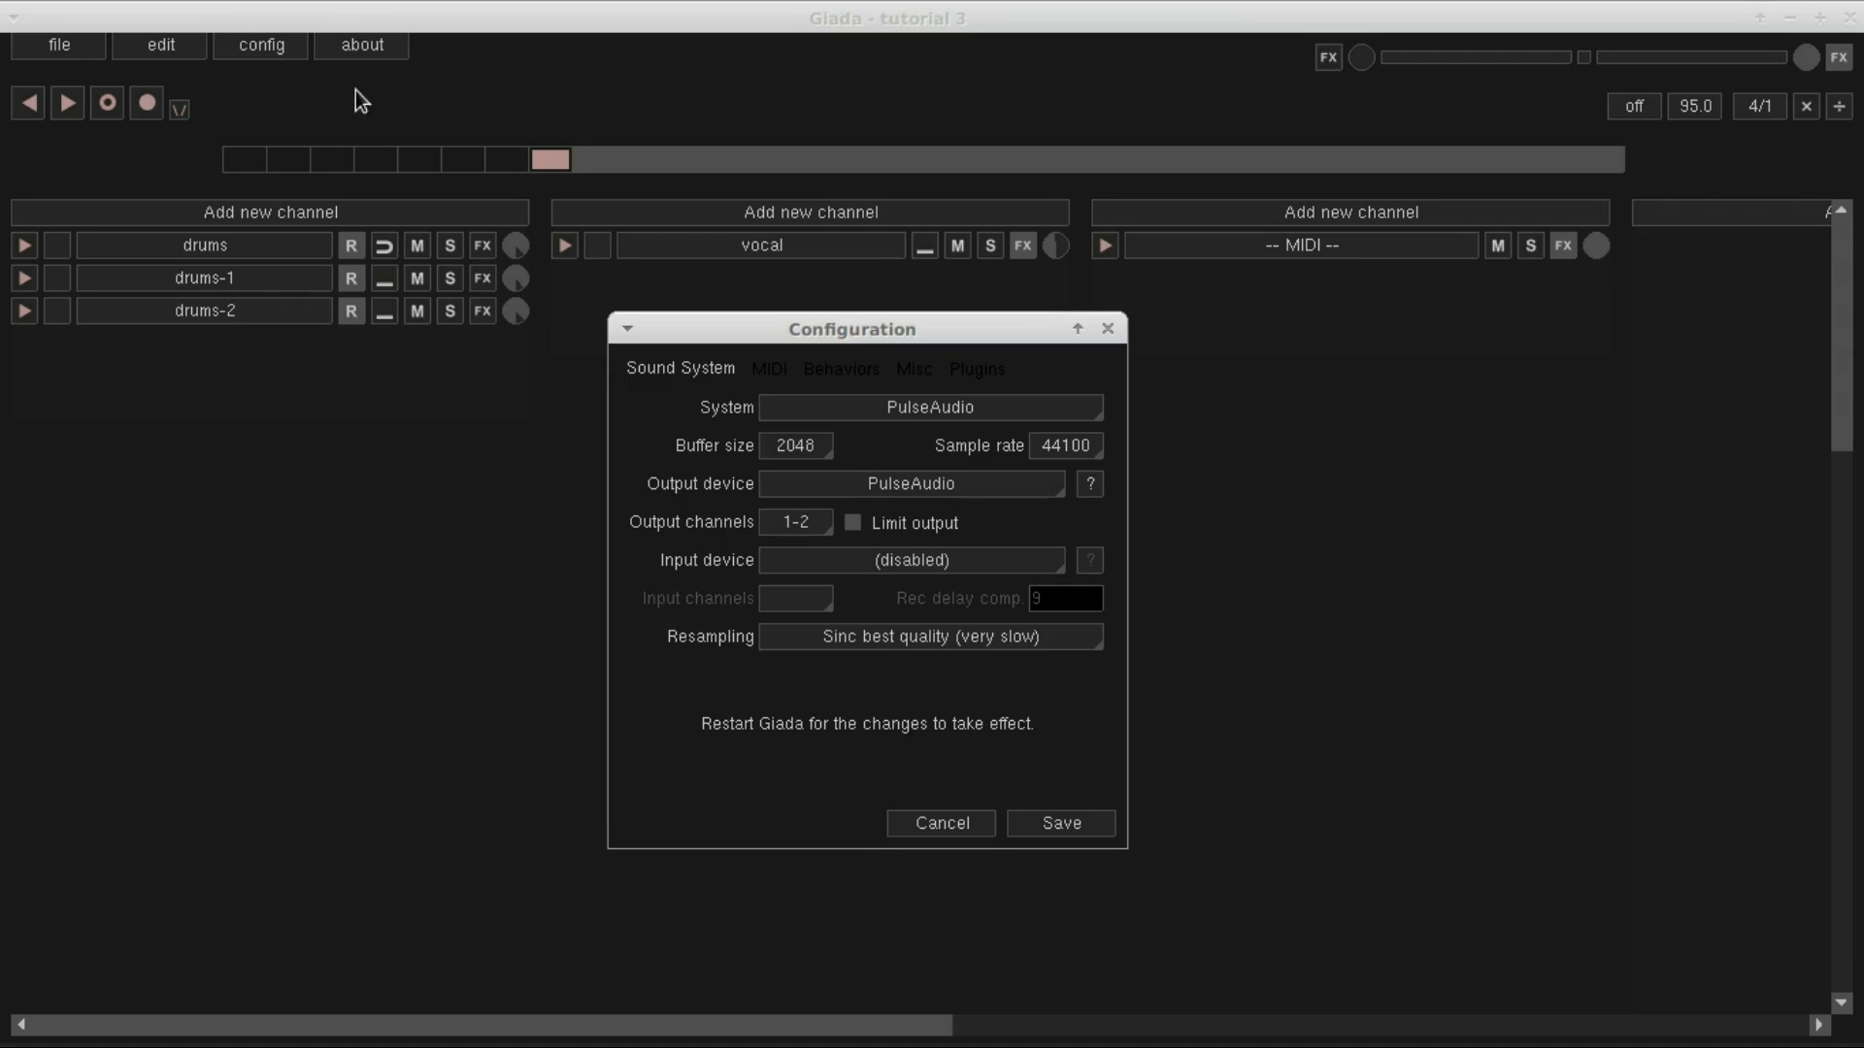
{"action": "left_click", "coordinate": [858, 367]}
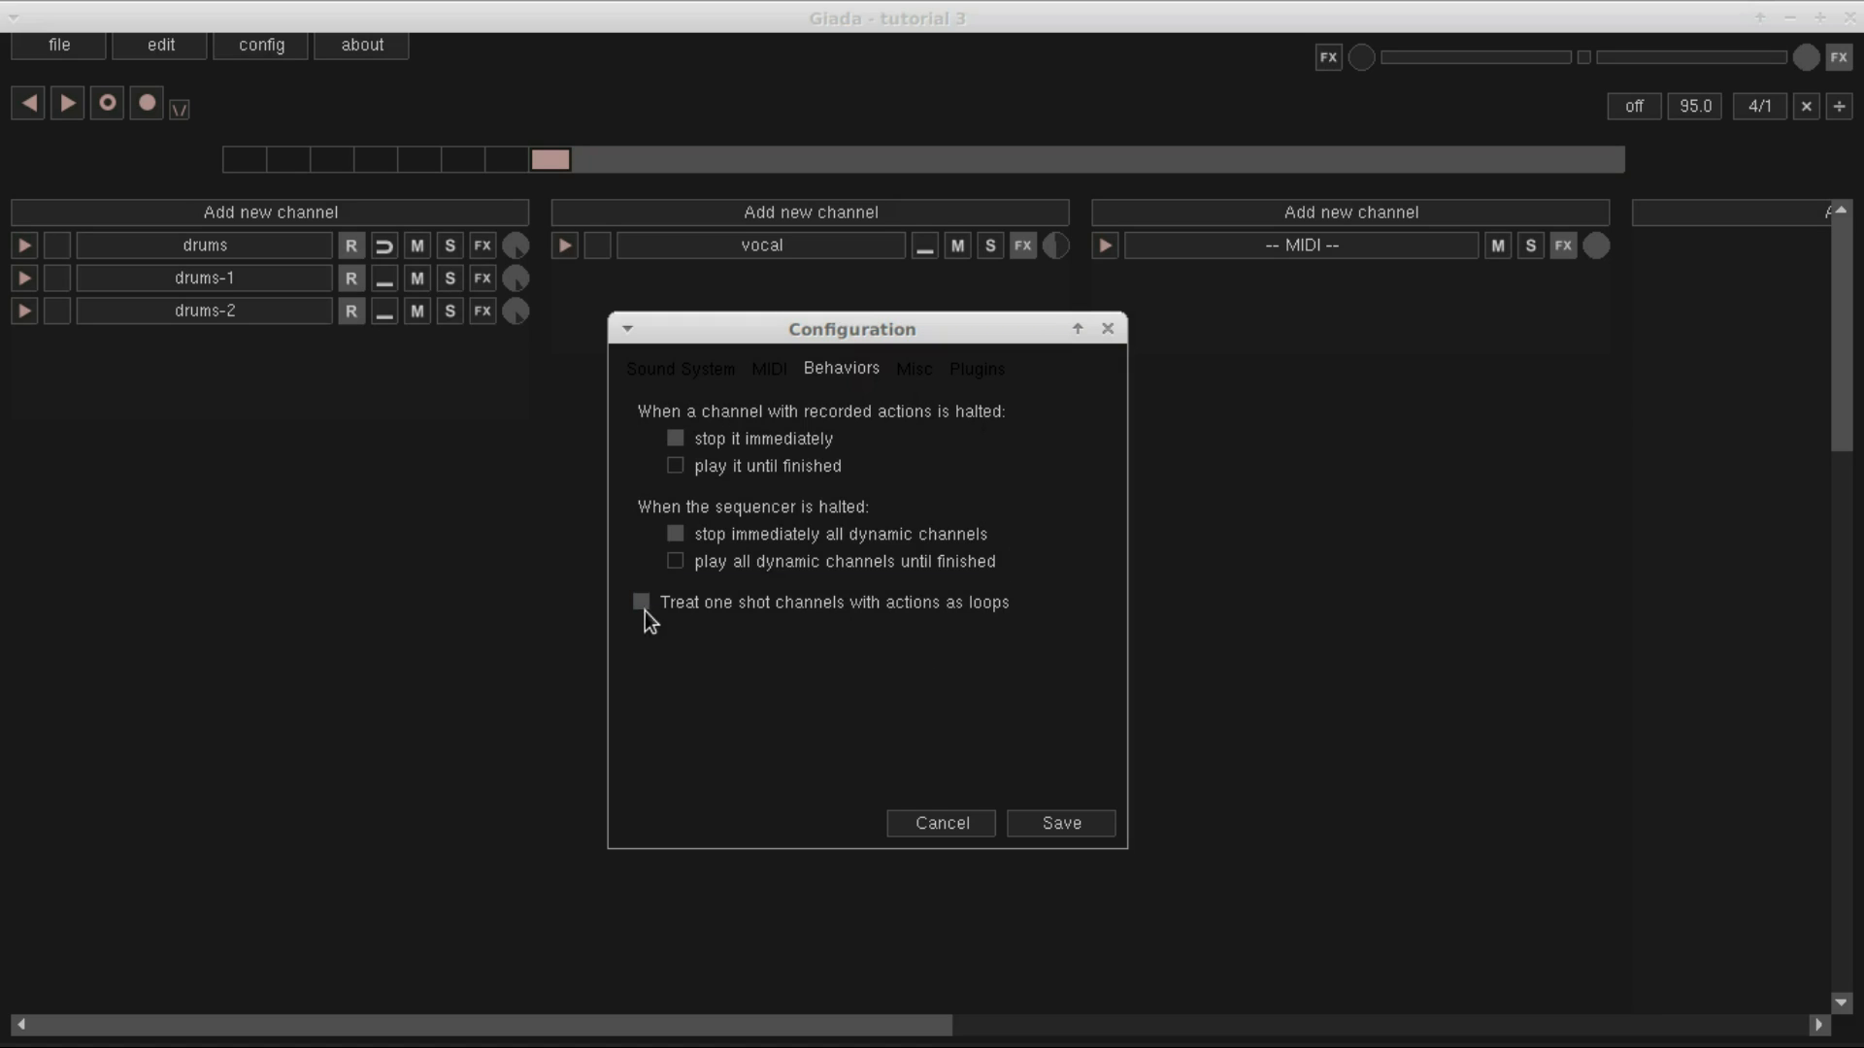
{"action": "left_click", "coordinate": [1023, 823]}
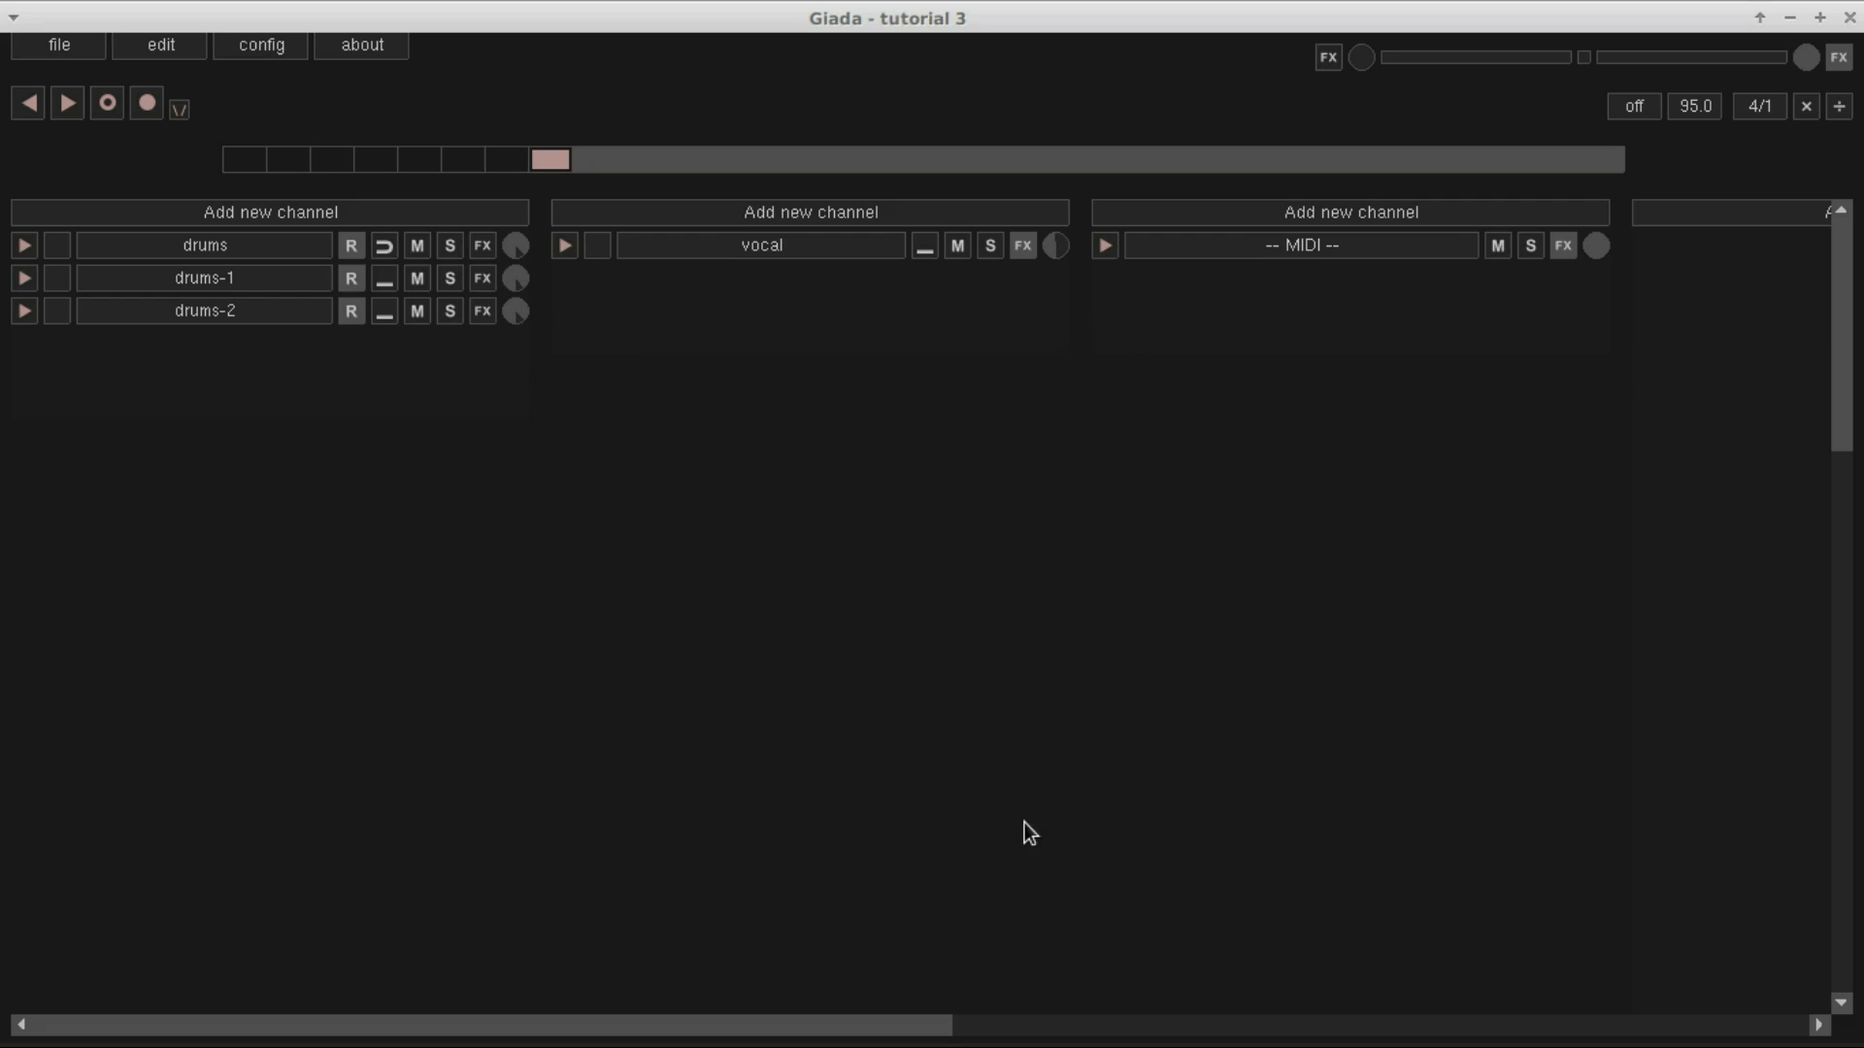
Rewind the sequencer and play the drum channels' recorded actions to check the loop behavior, and stop playback
{"action": "left_click", "coordinate": [28, 107]}
{"action": "left_click", "coordinate": [66, 113]}
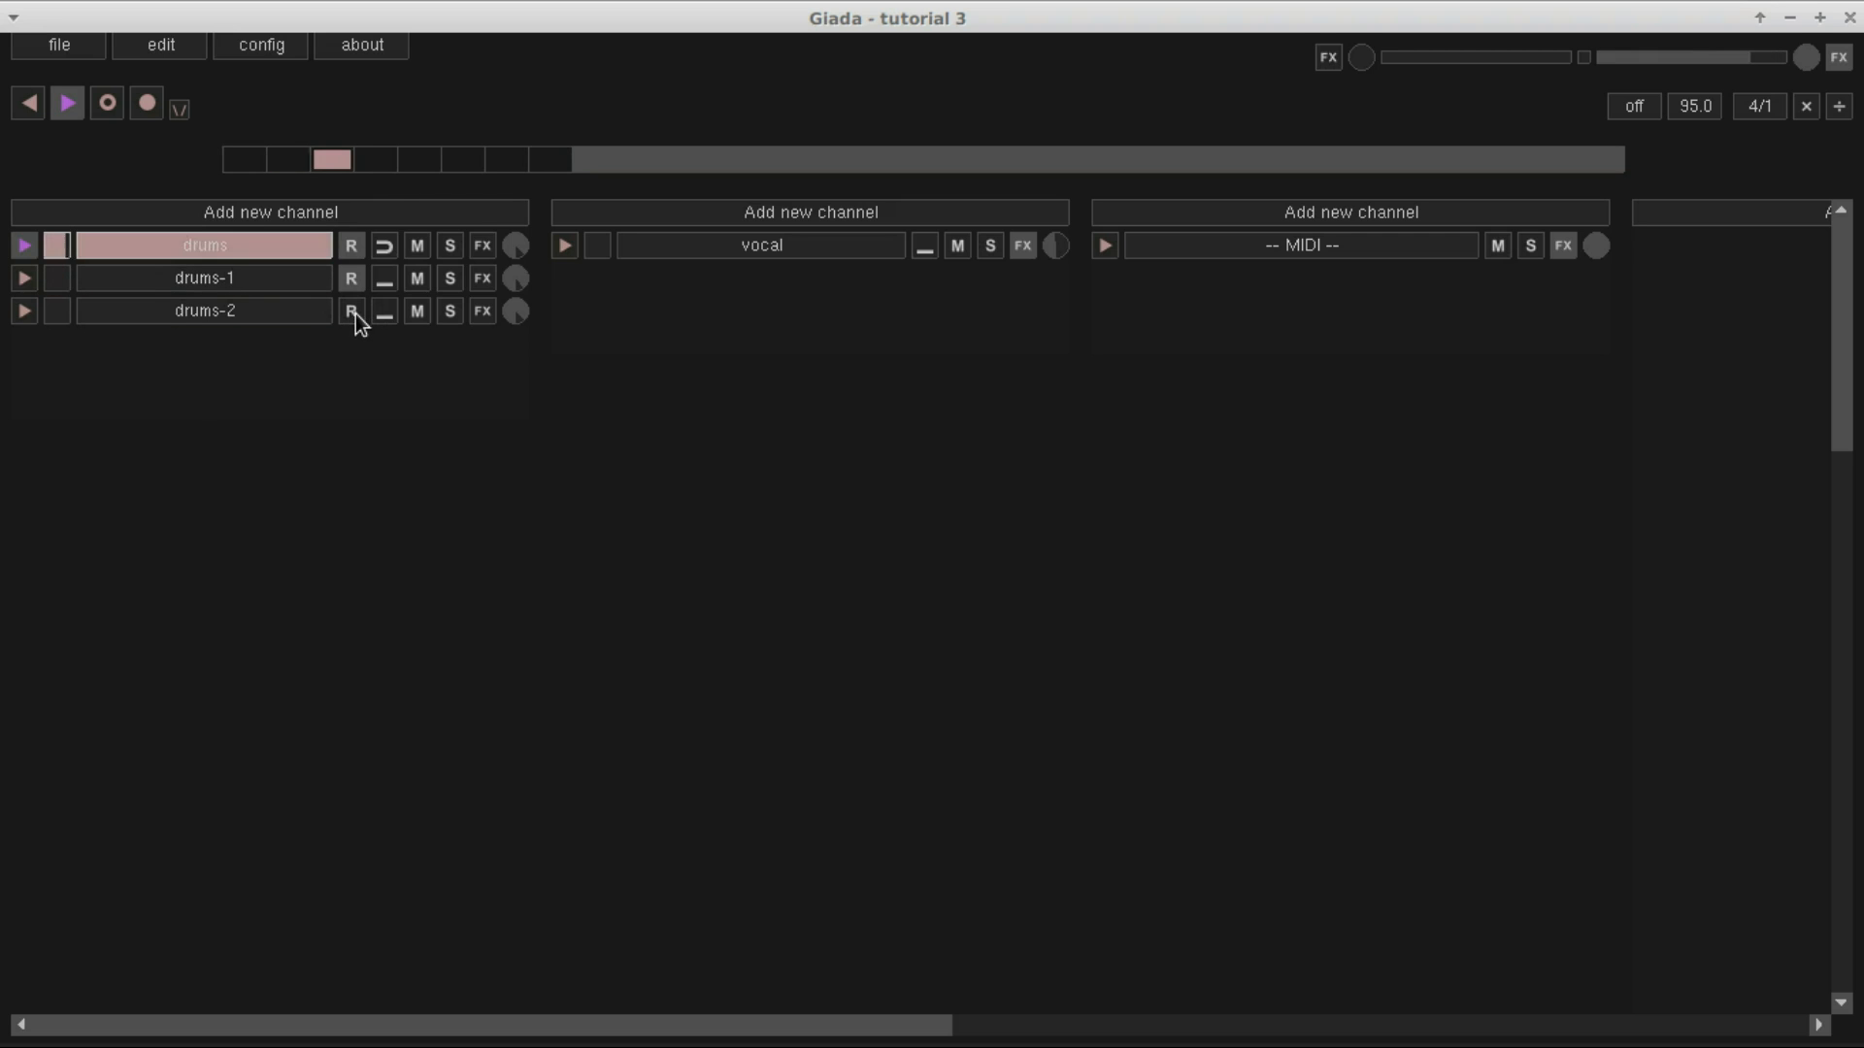
{"action": "left_click", "coordinate": [68, 114]}
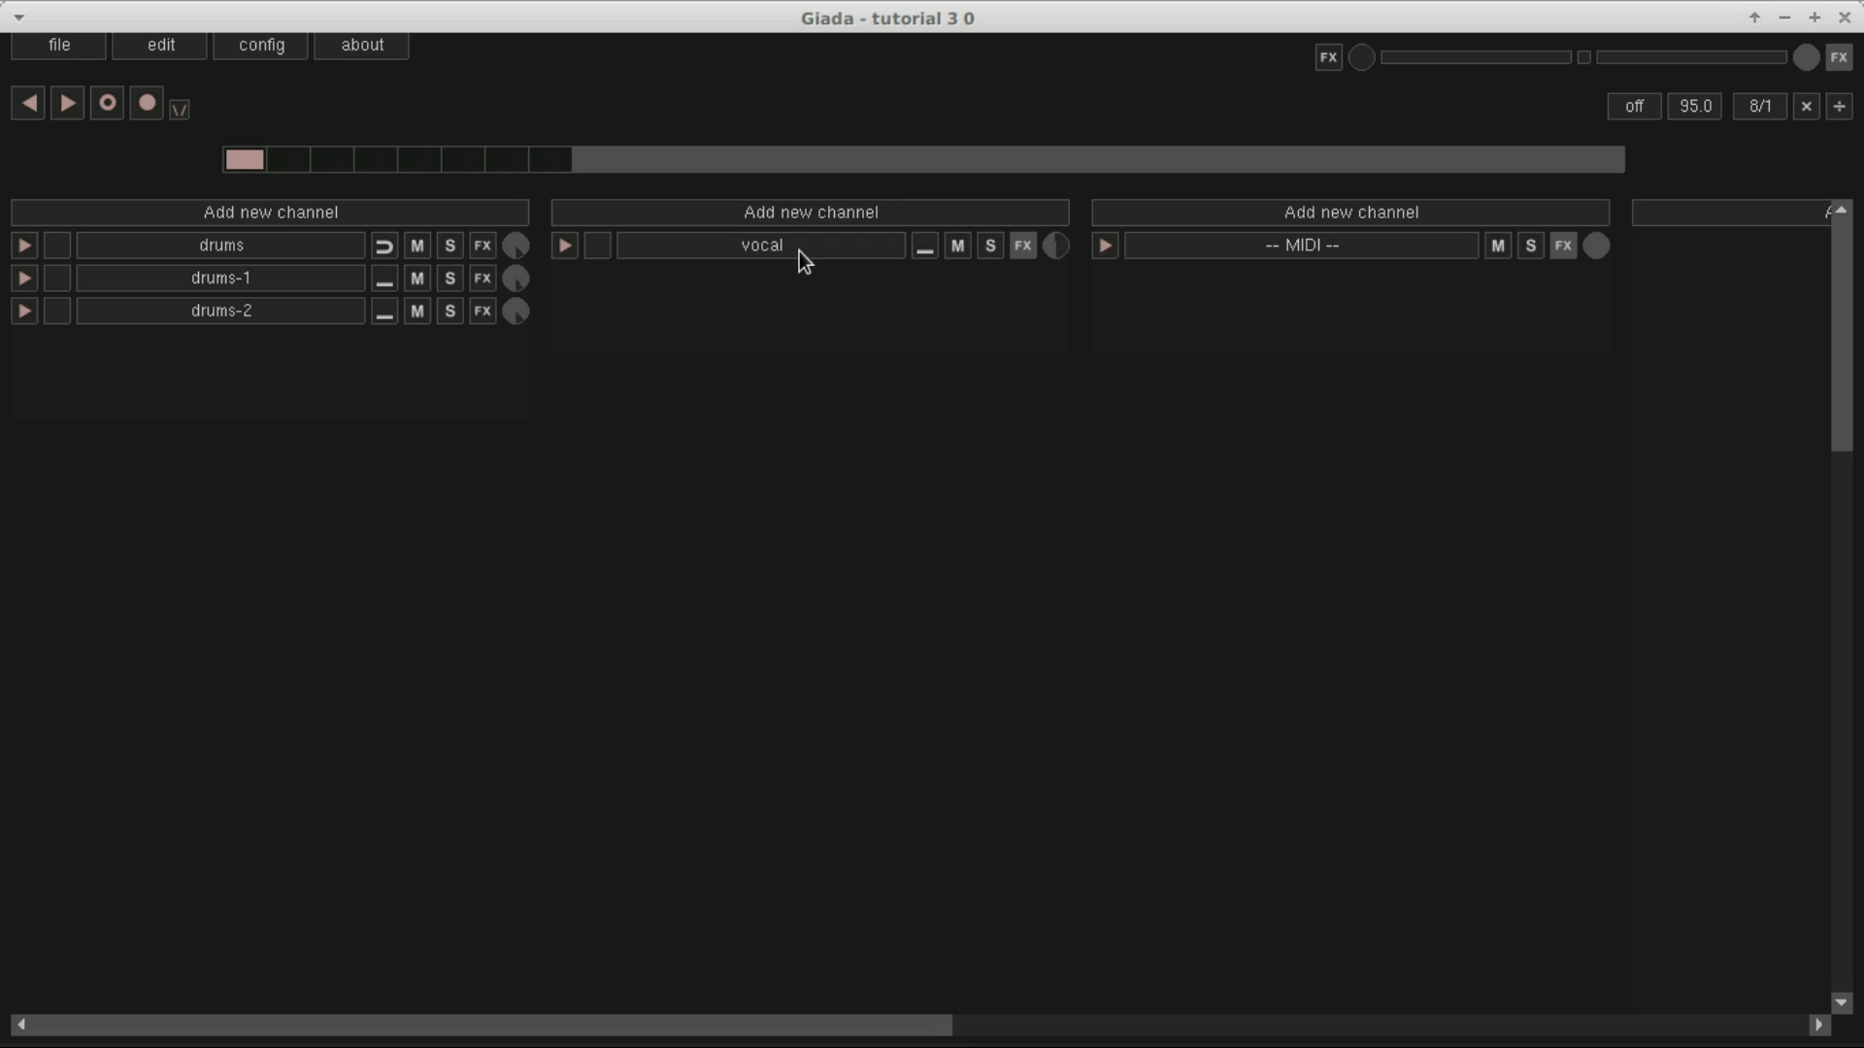
Open the action editor for the vocal channel and preview its sample
{"action": "right_click", "coordinate": [800, 252]}
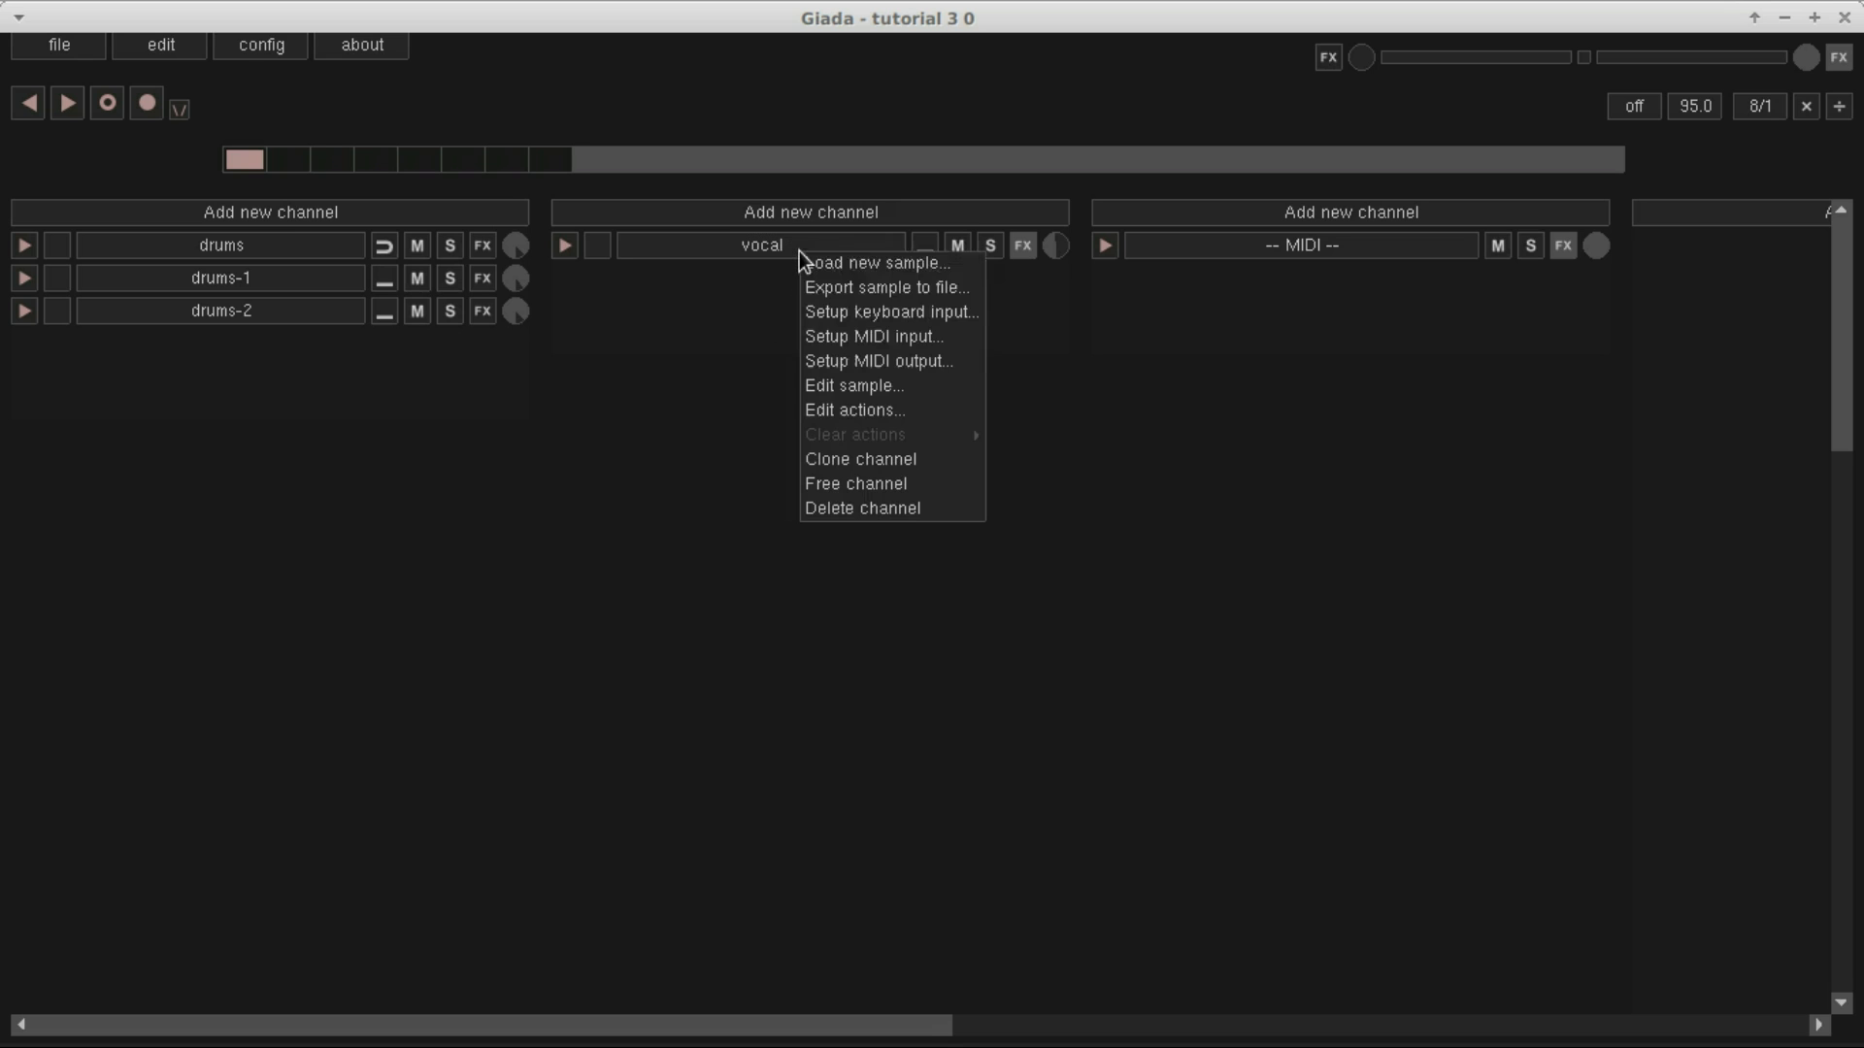
{"action": "left_click", "coordinate": [862, 407]}
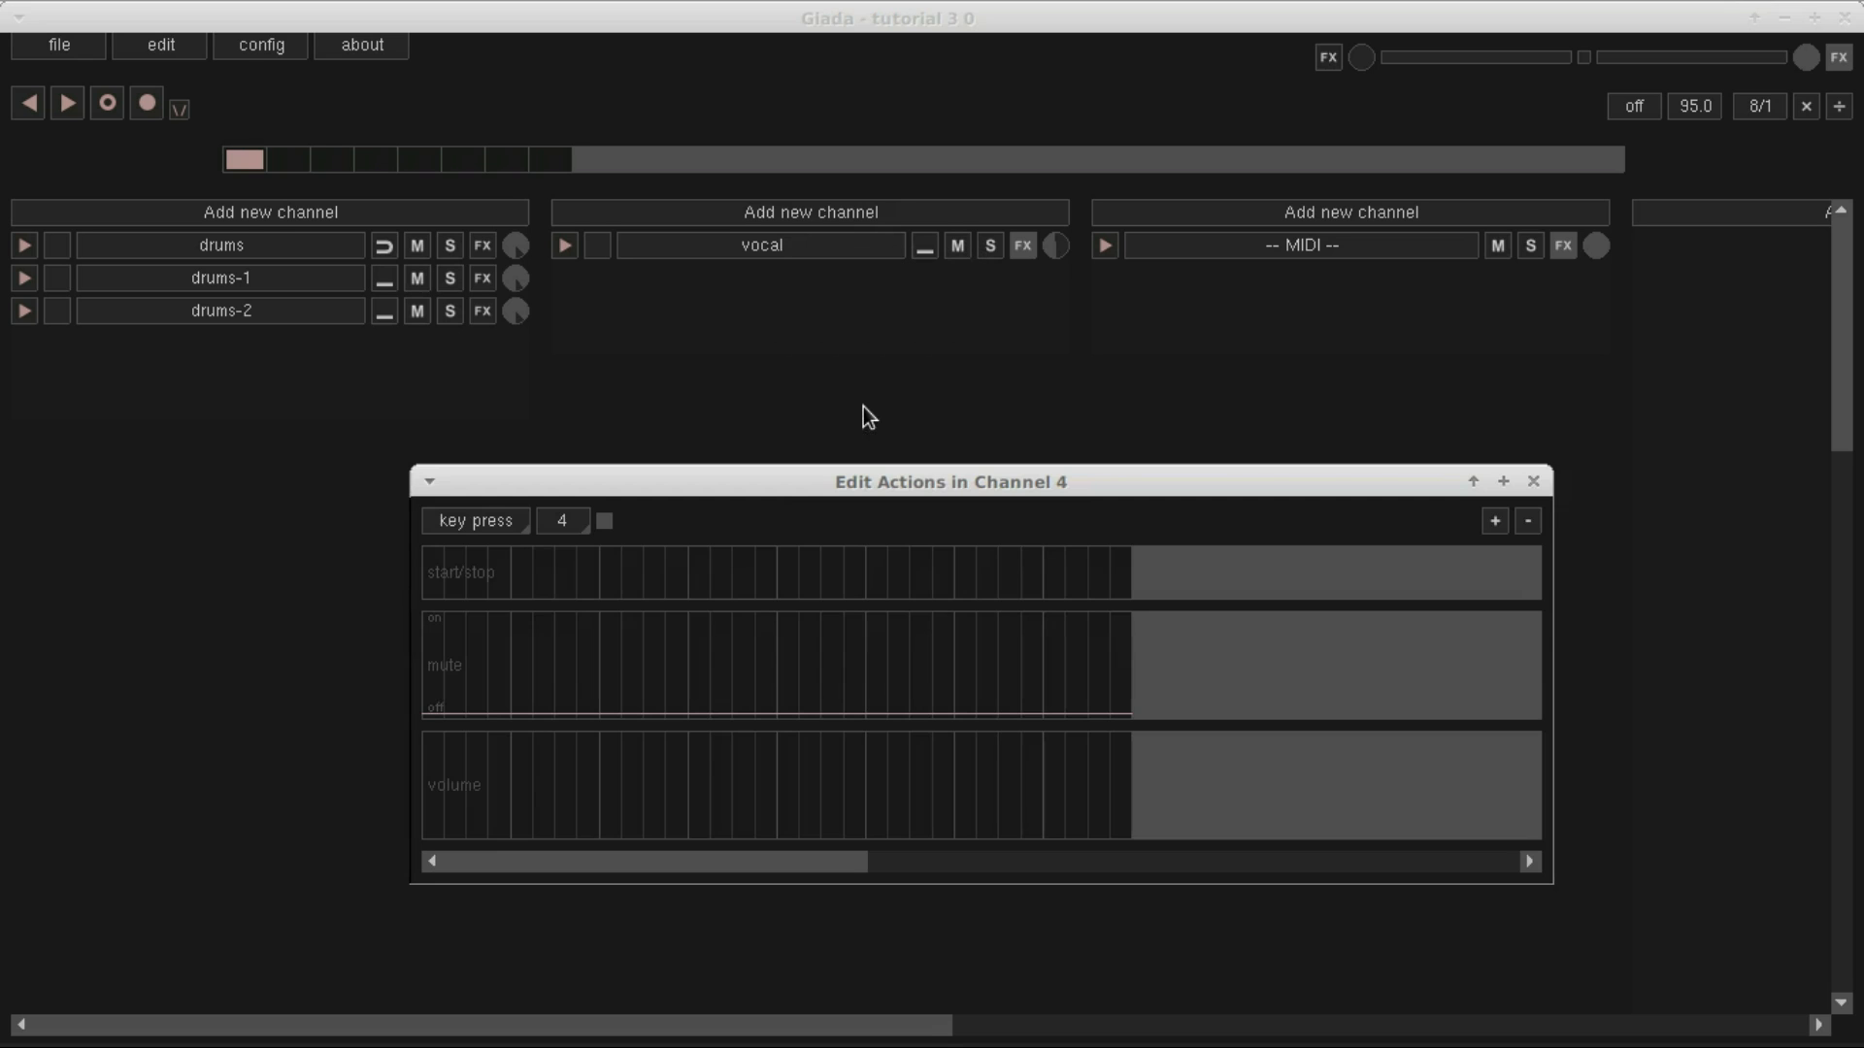
{"action": "left_click", "coordinate": [564, 247]}
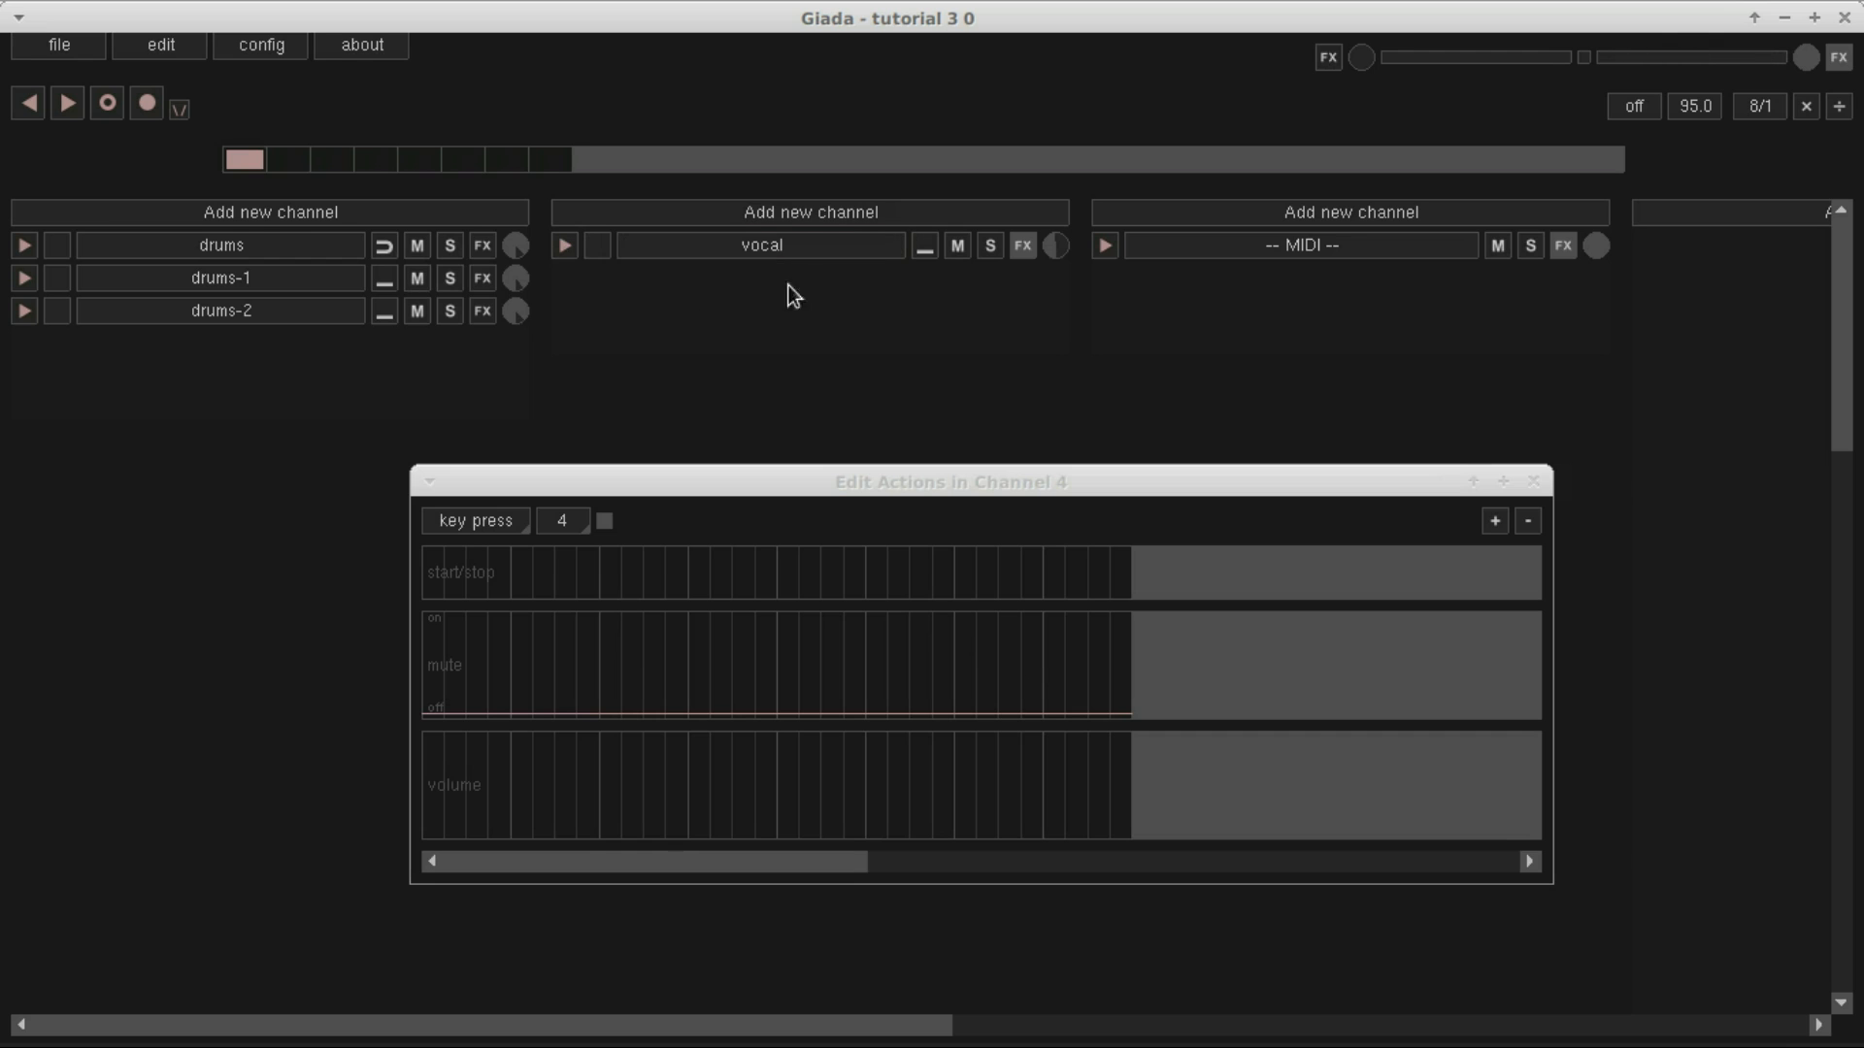
Switch the vocal channel to Loop . basic mode and return it to Oneshot . basic
{"action": "left_click", "coordinate": [924, 250]}
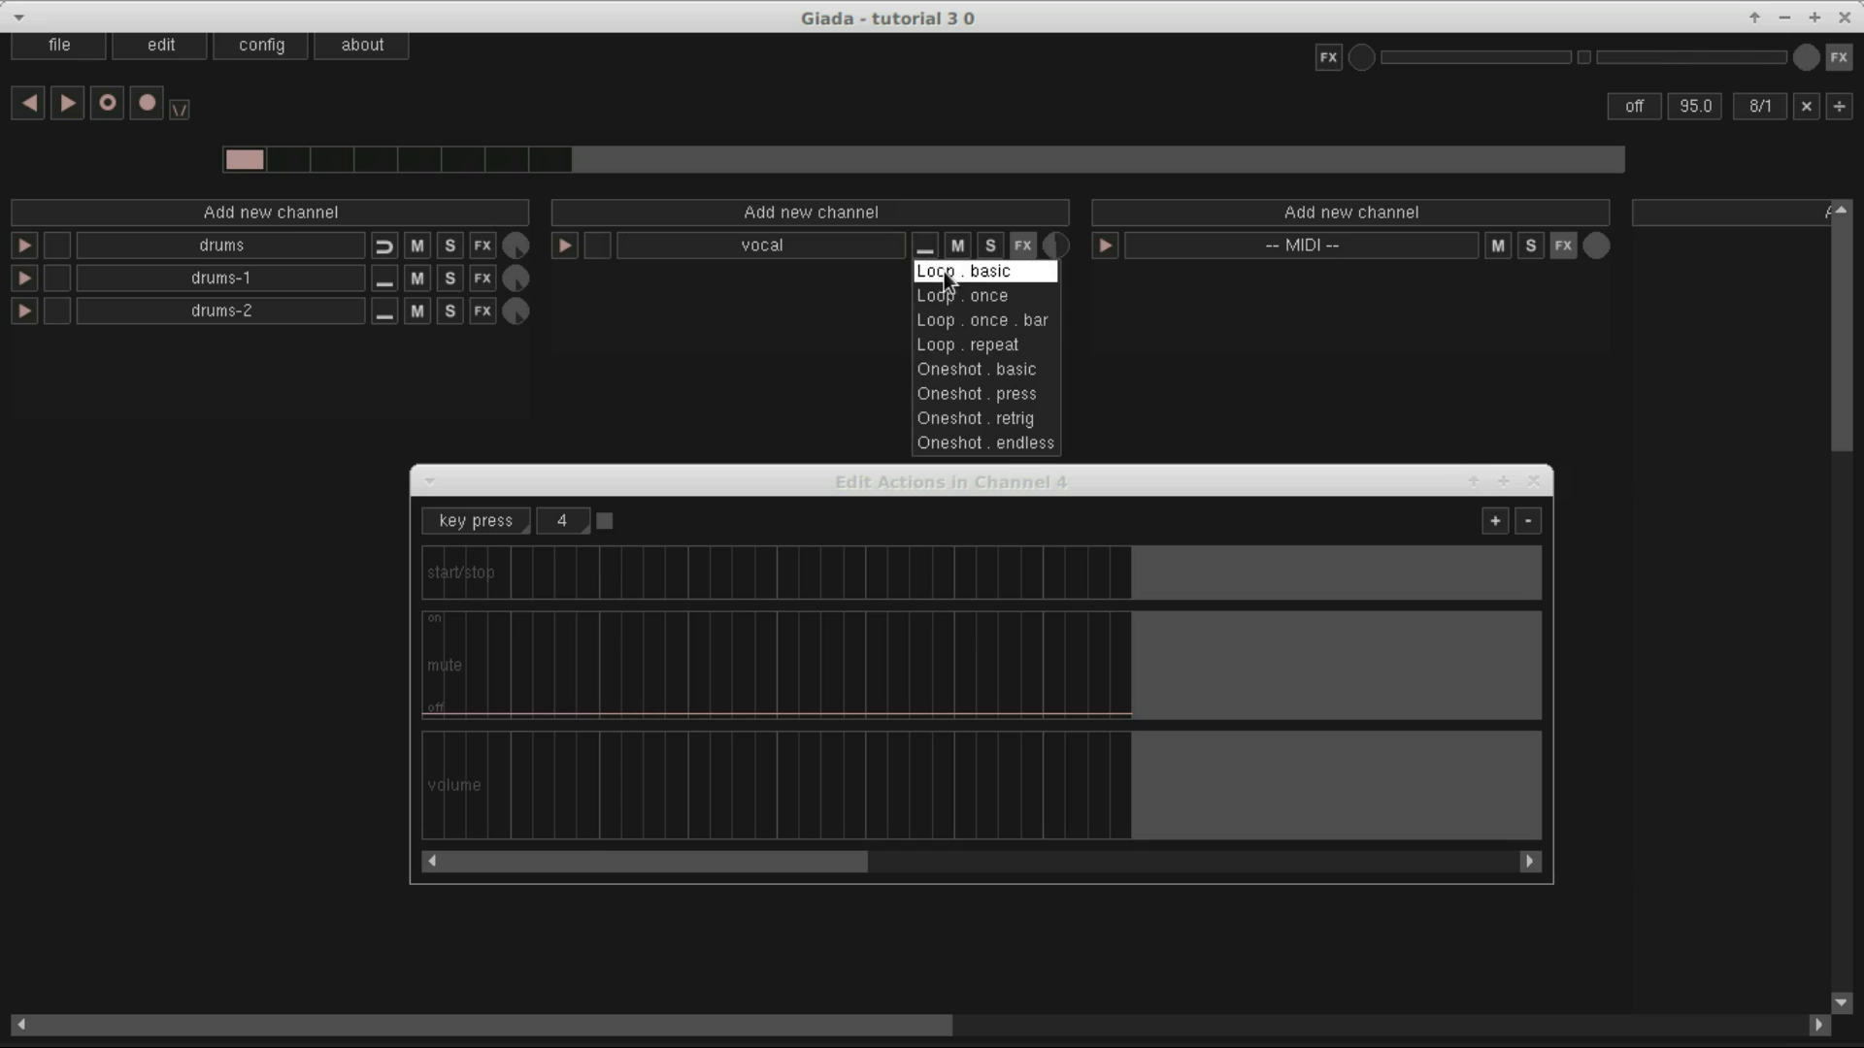
{"action": "left_click", "coordinate": [944, 272]}
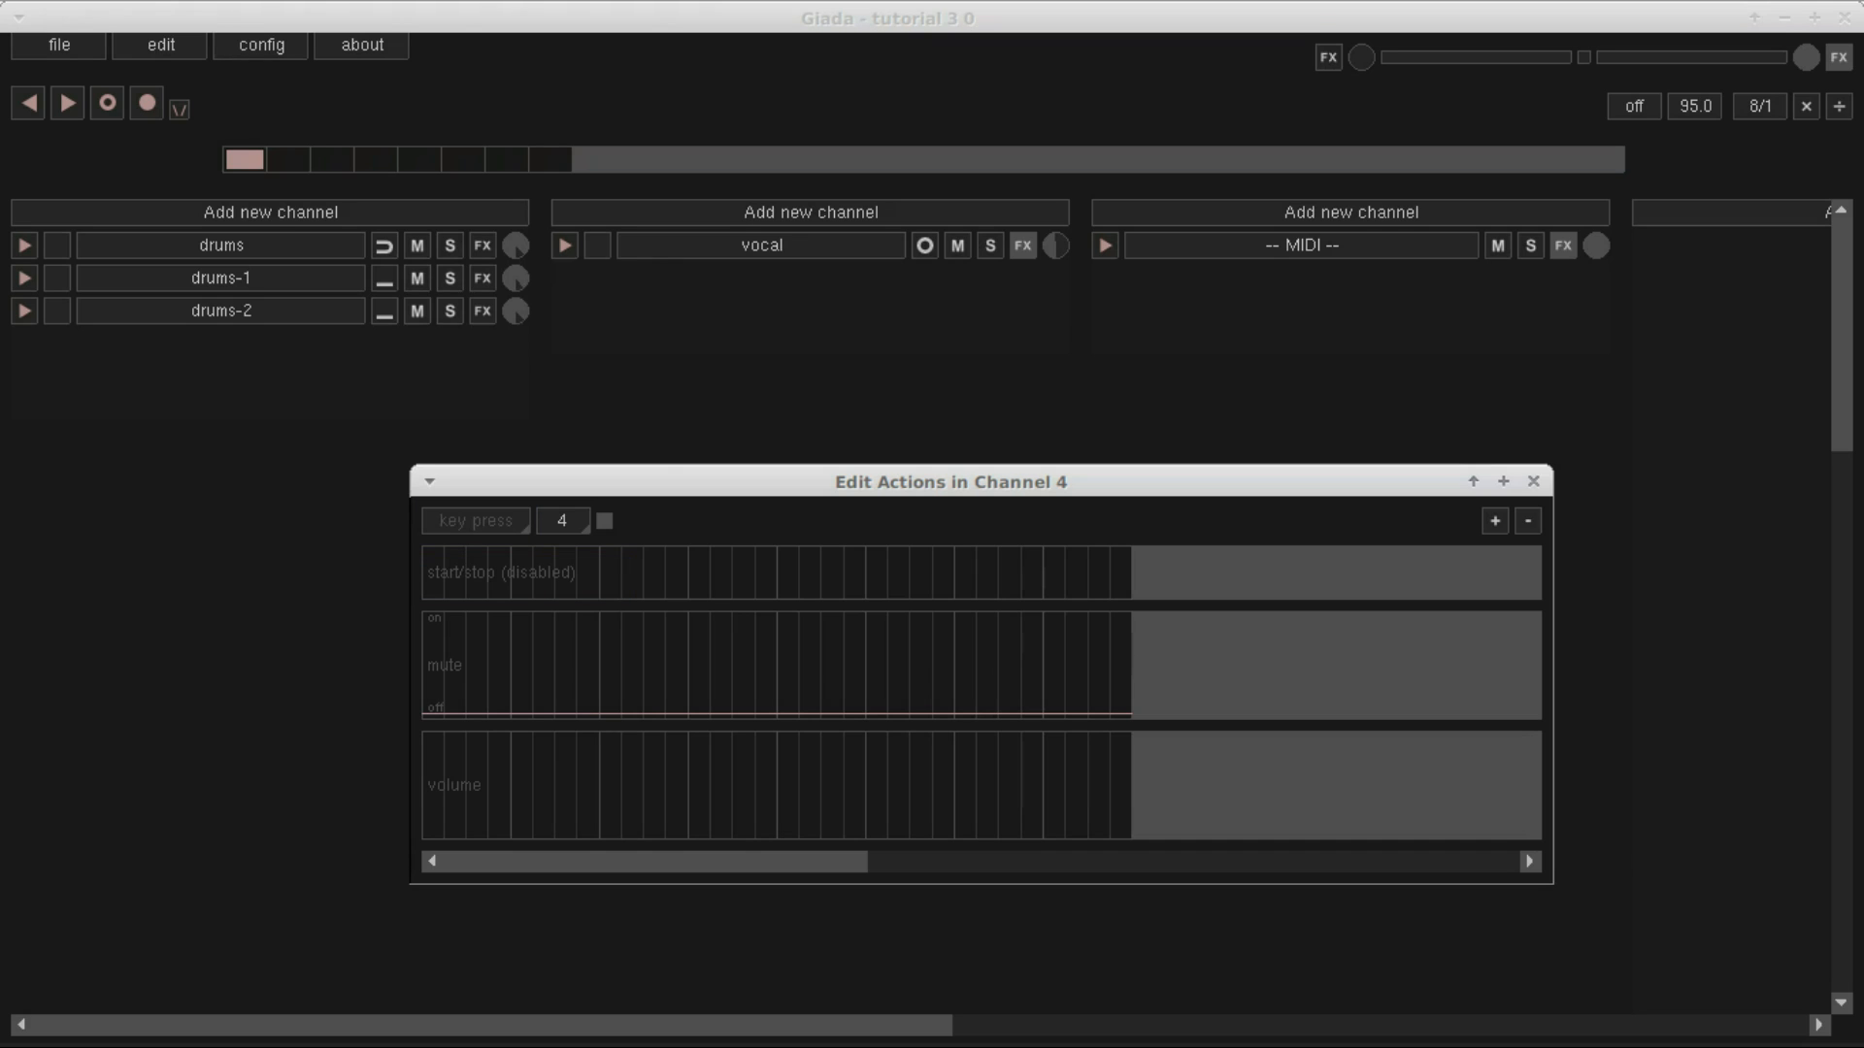
{"action": "left_click", "coordinate": [928, 247]}
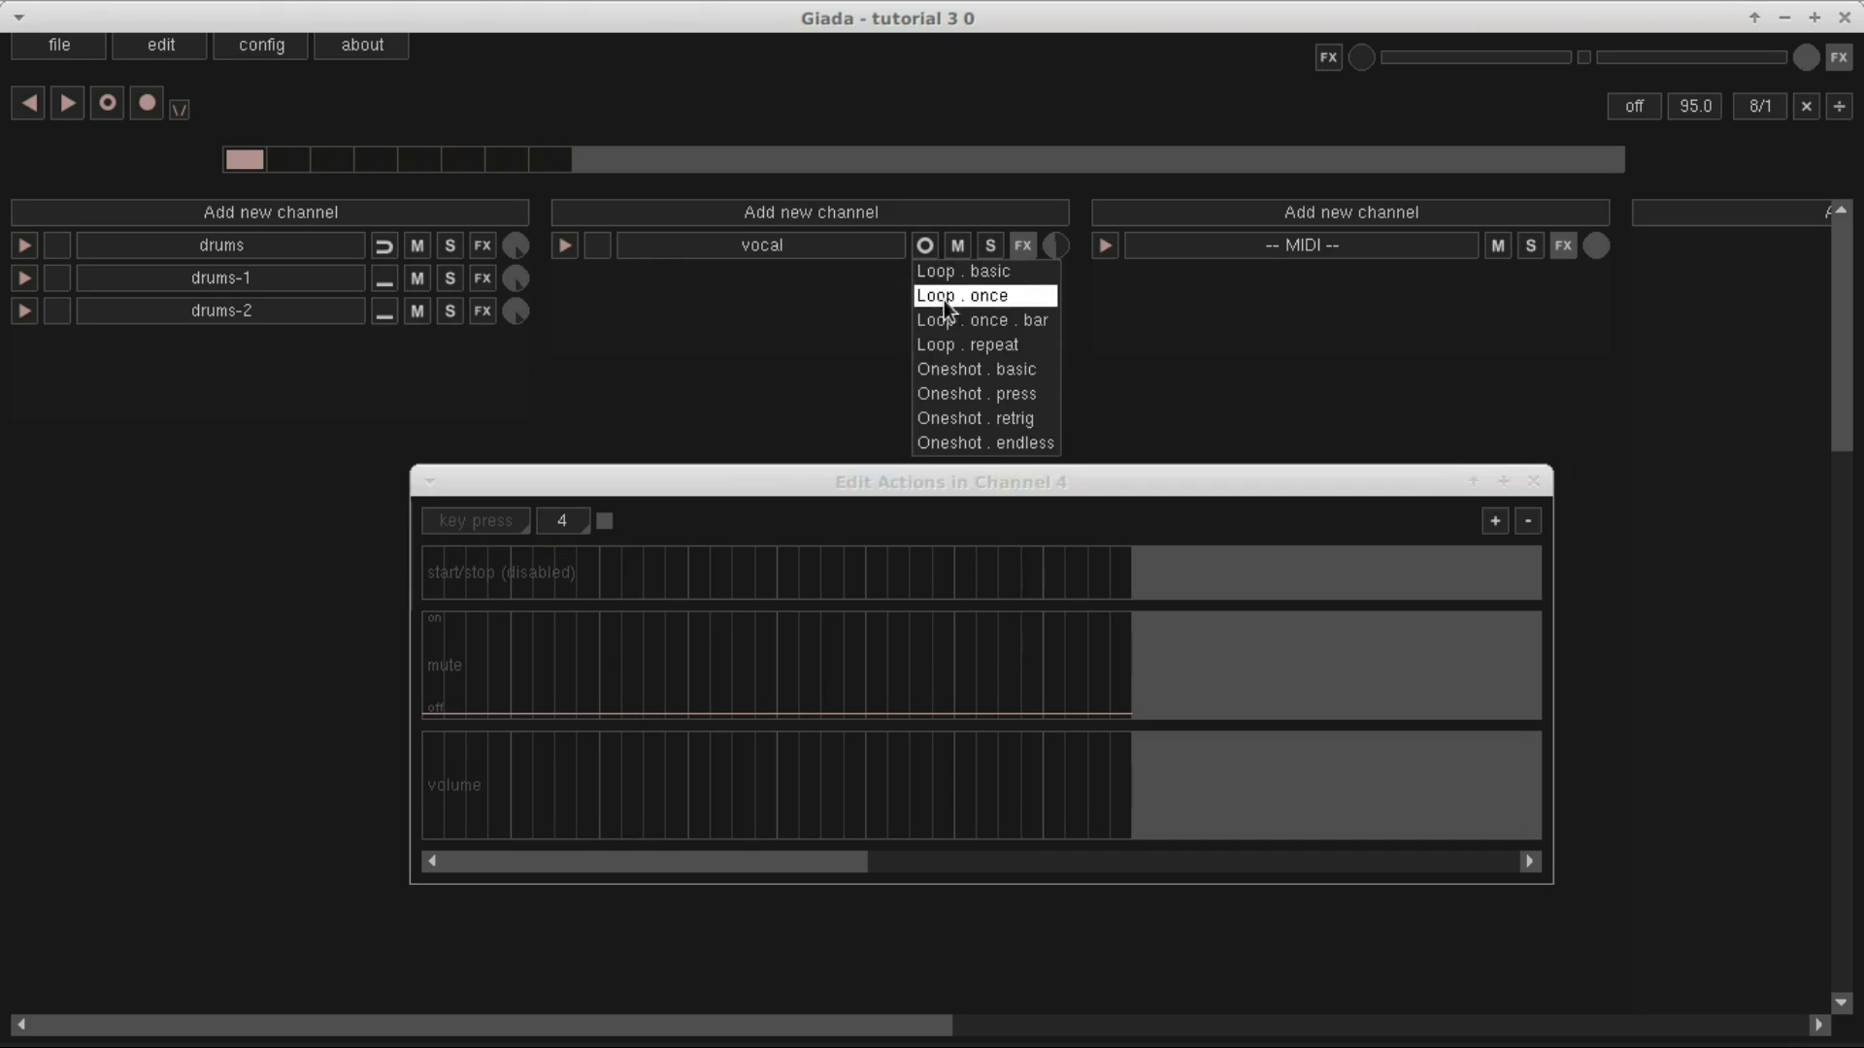
{"action": "left_click", "coordinate": [944, 369]}
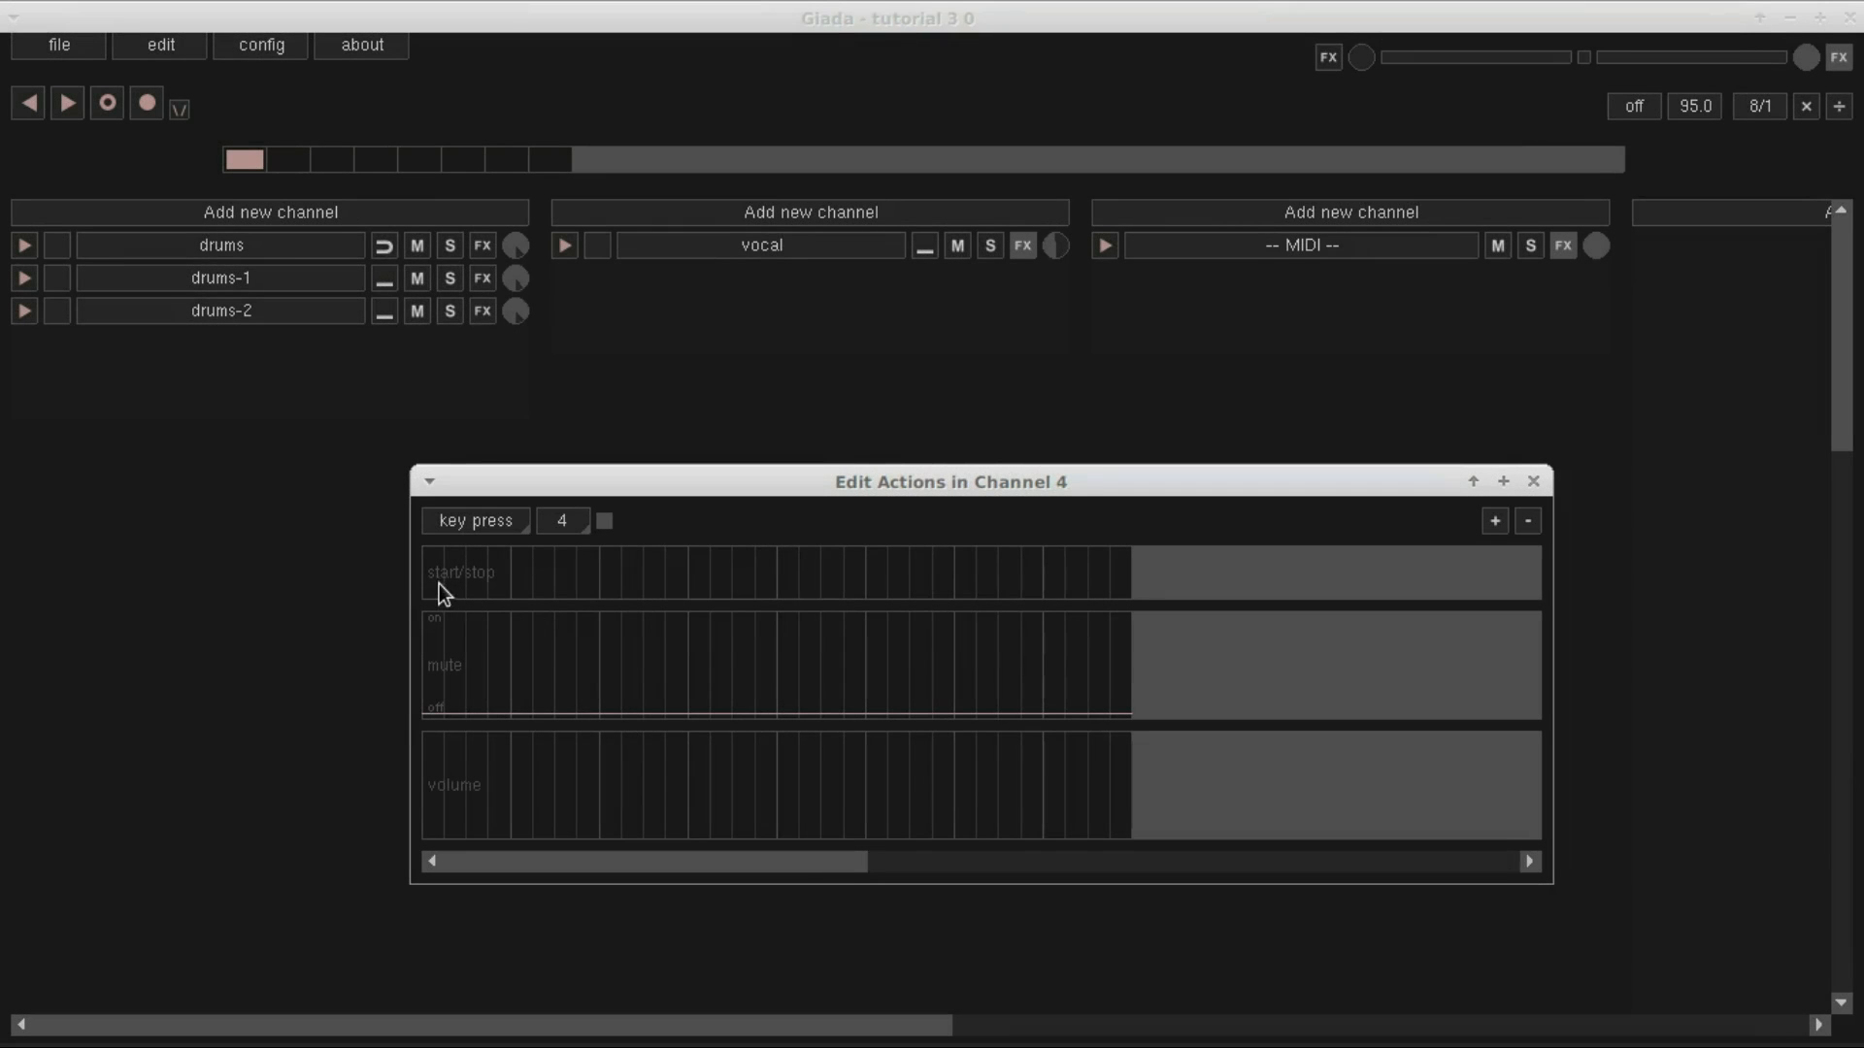
Add a key-press action at the start of beat 1 and a kill-channel action about midway through beat 4, and play back the vocal
{"action": "left_click", "coordinate": [429, 582]}
{"action": "left_click", "coordinate": [520, 526]}
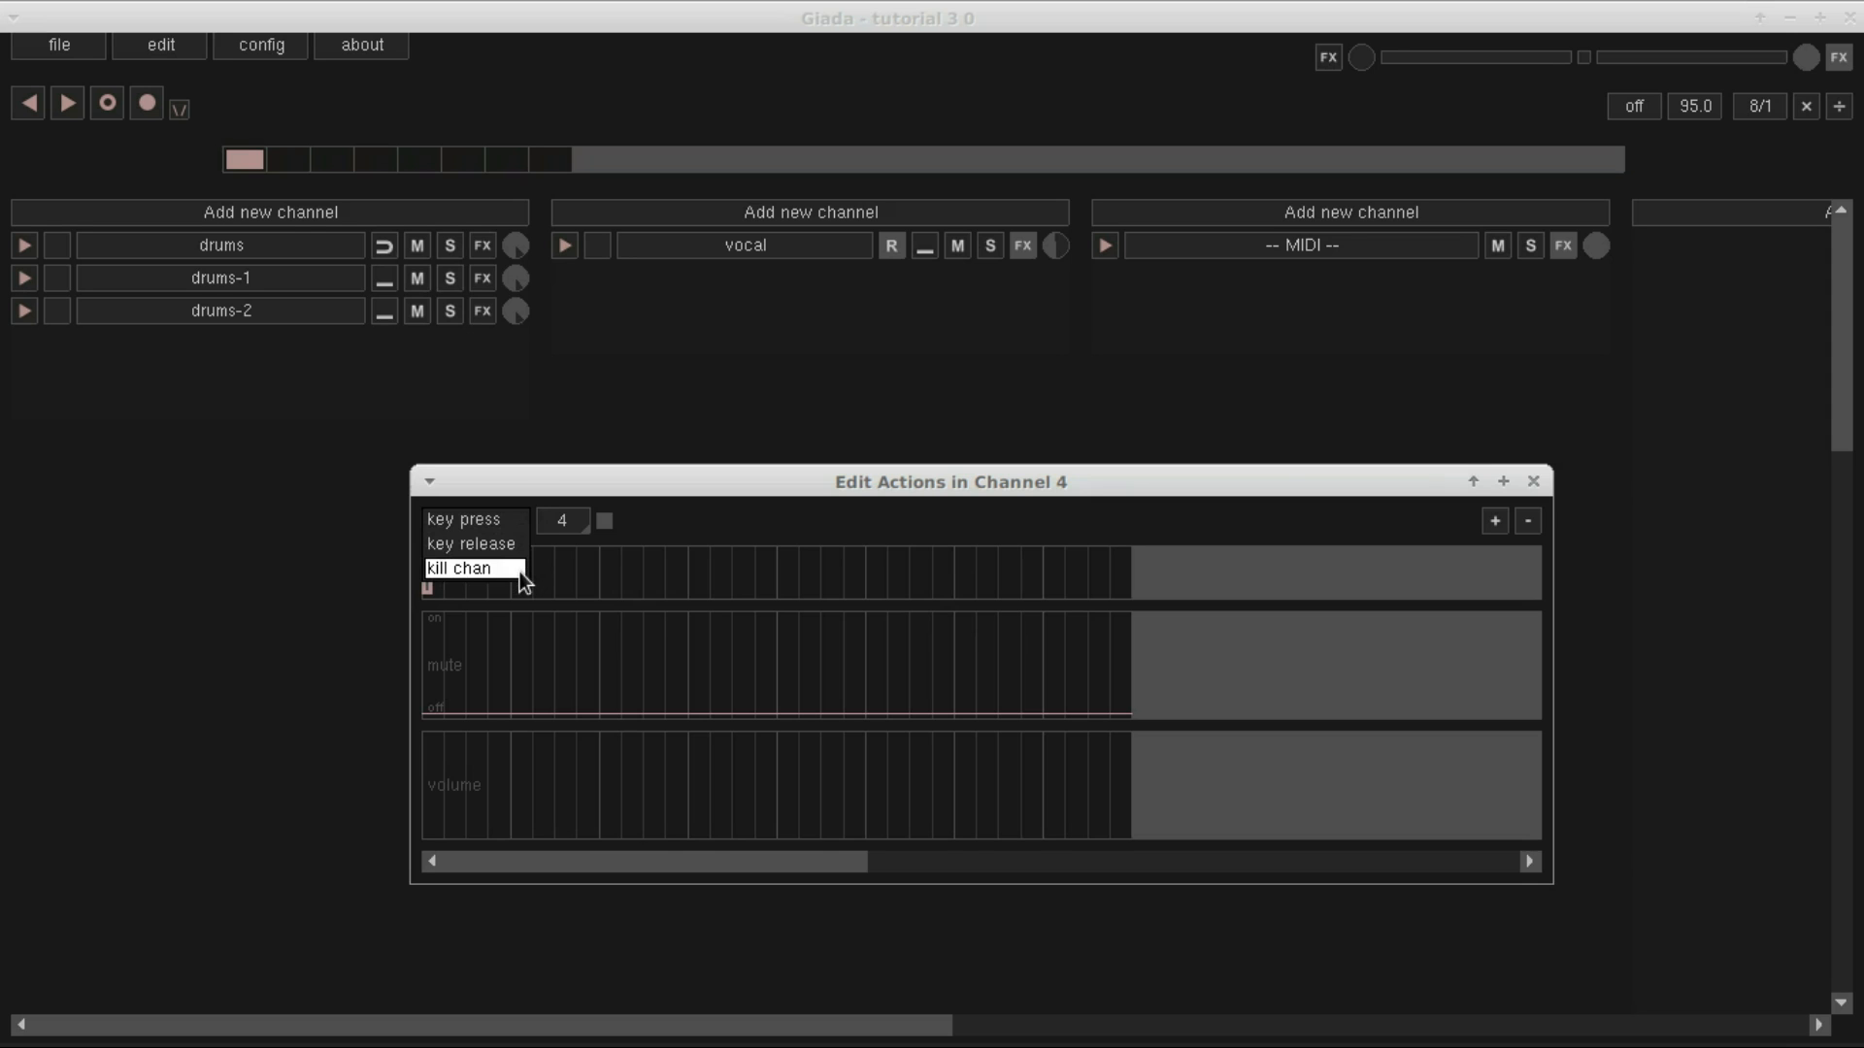
{"action": "left_click", "coordinate": [520, 572]}
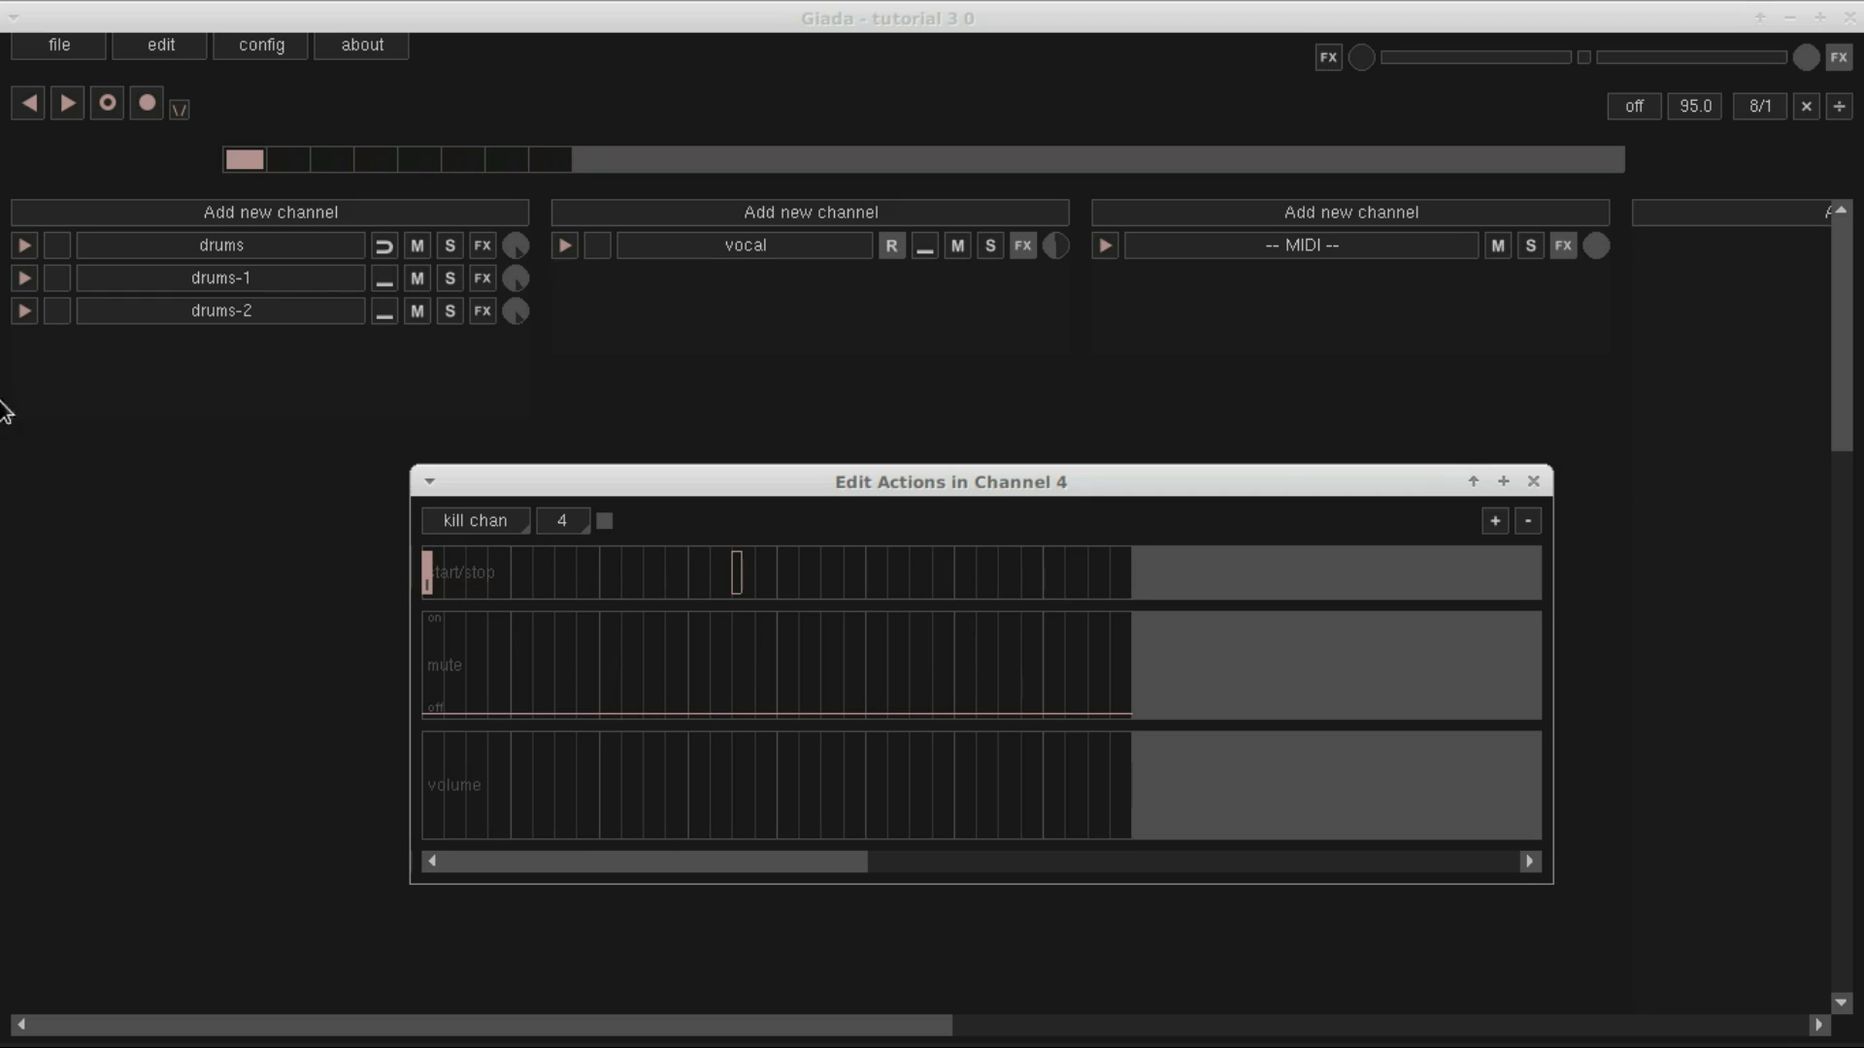
{"action": "left_click", "coordinate": [72, 115]}
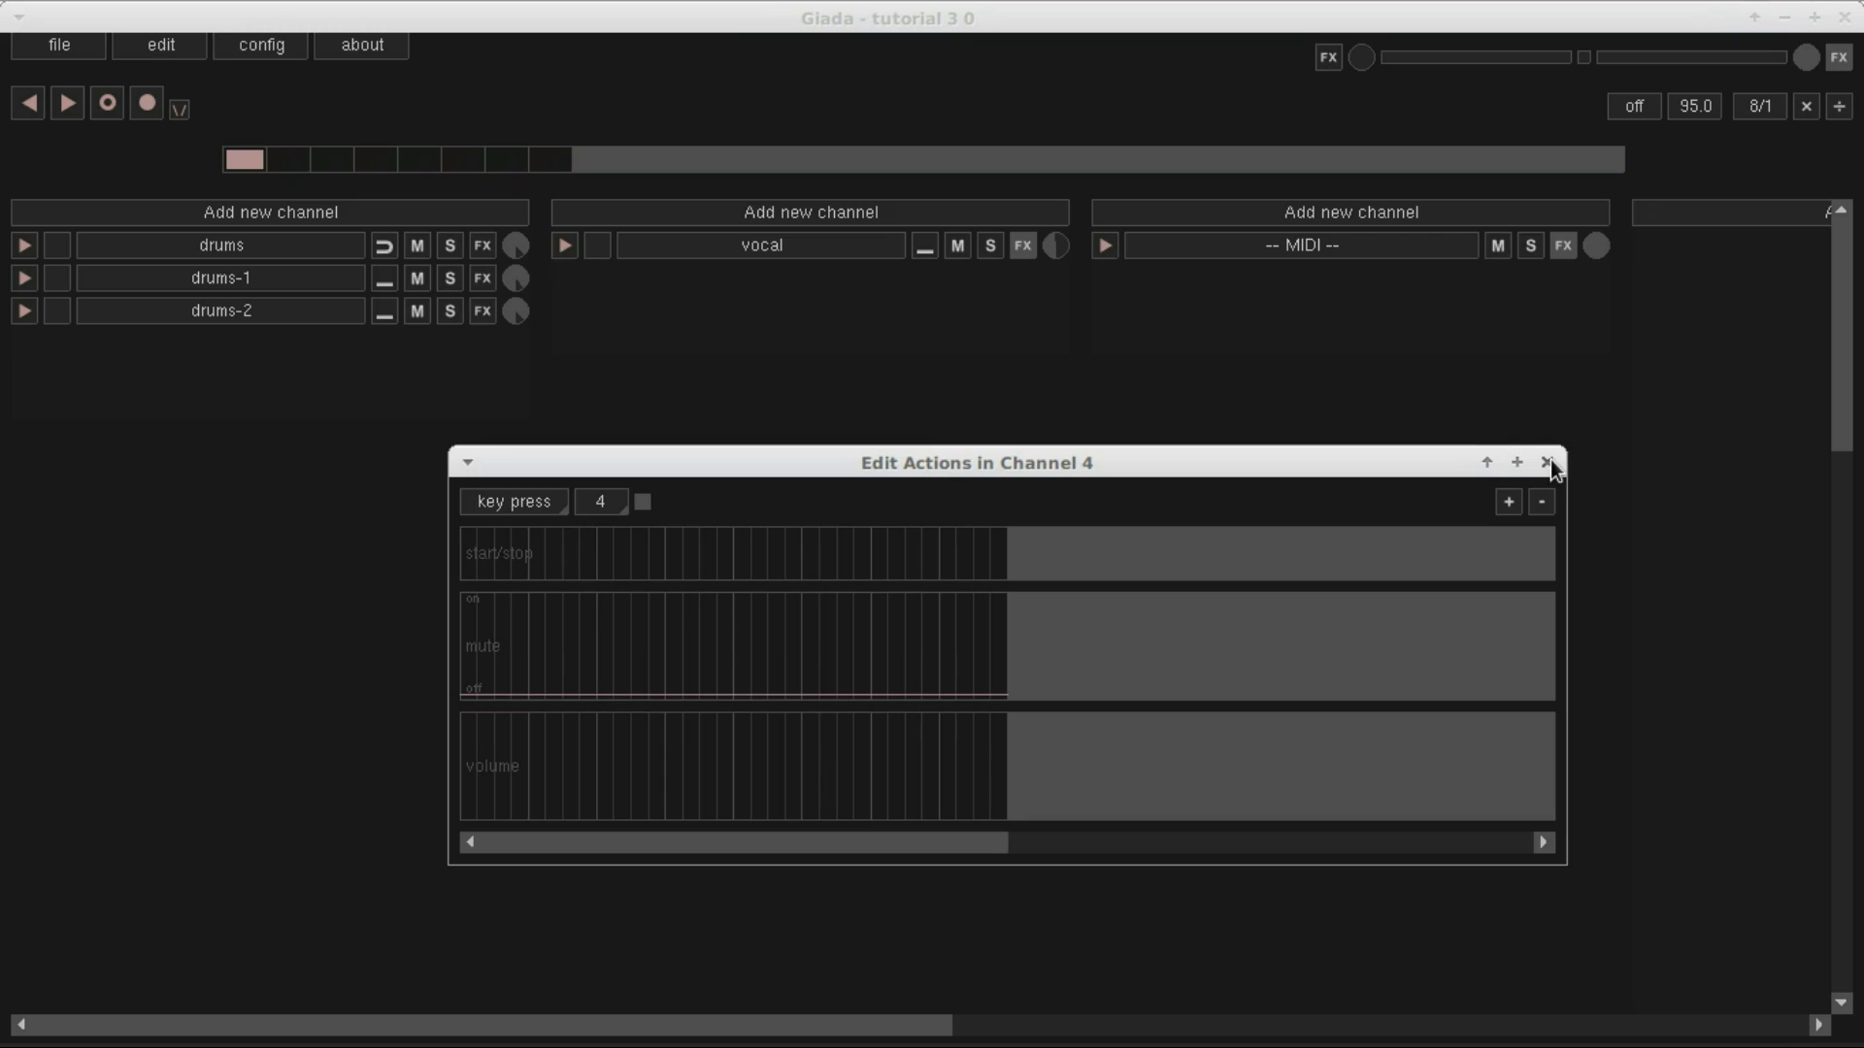
Close the vocal channel's action editor and set the channel to Oneshot . press mode
{"action": "left_click", "coordinate": [1551, 459]}
{"action": "left_click", "coordinate": [926, 249]}
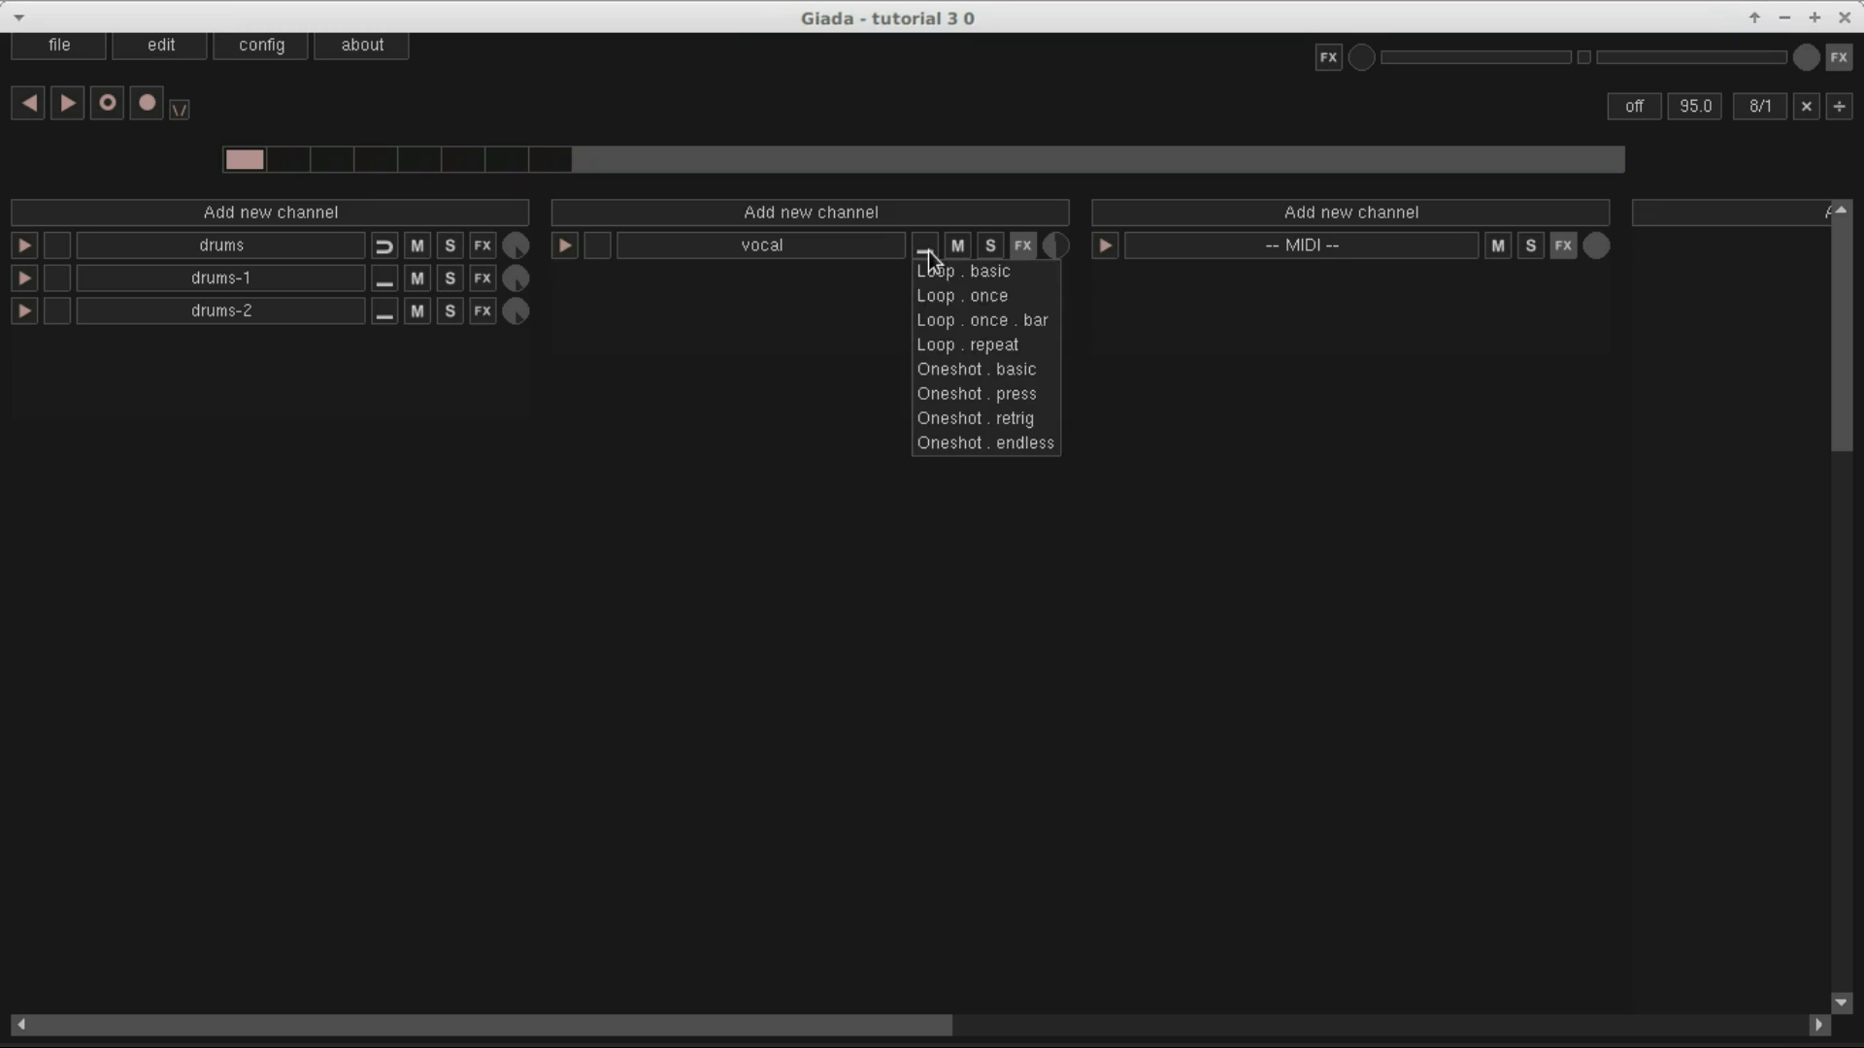
{"action": "left_click", "coordinate": [1050, 392]}
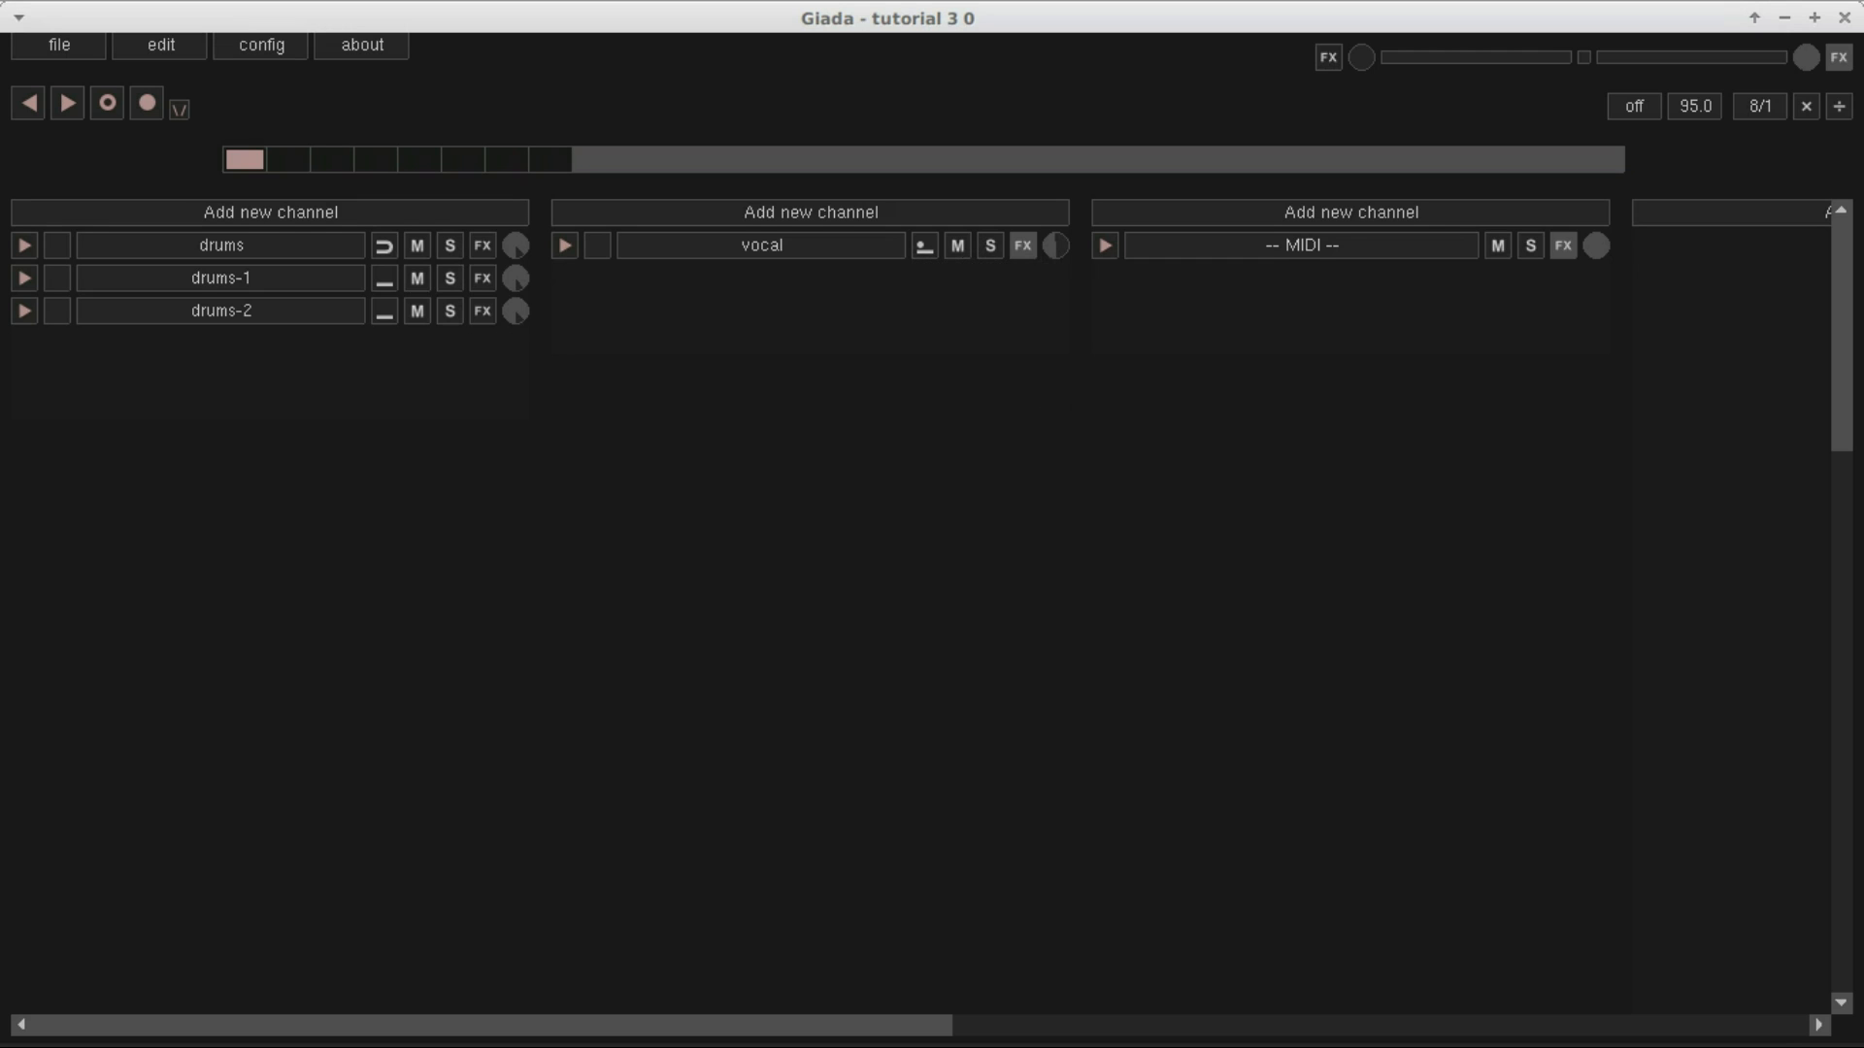
Draw a press block over the first four beats of the vocal channel's actions, and switch the channel to Oneshot . basic
{"action": "right_click", "coordinate": [843, 248]}
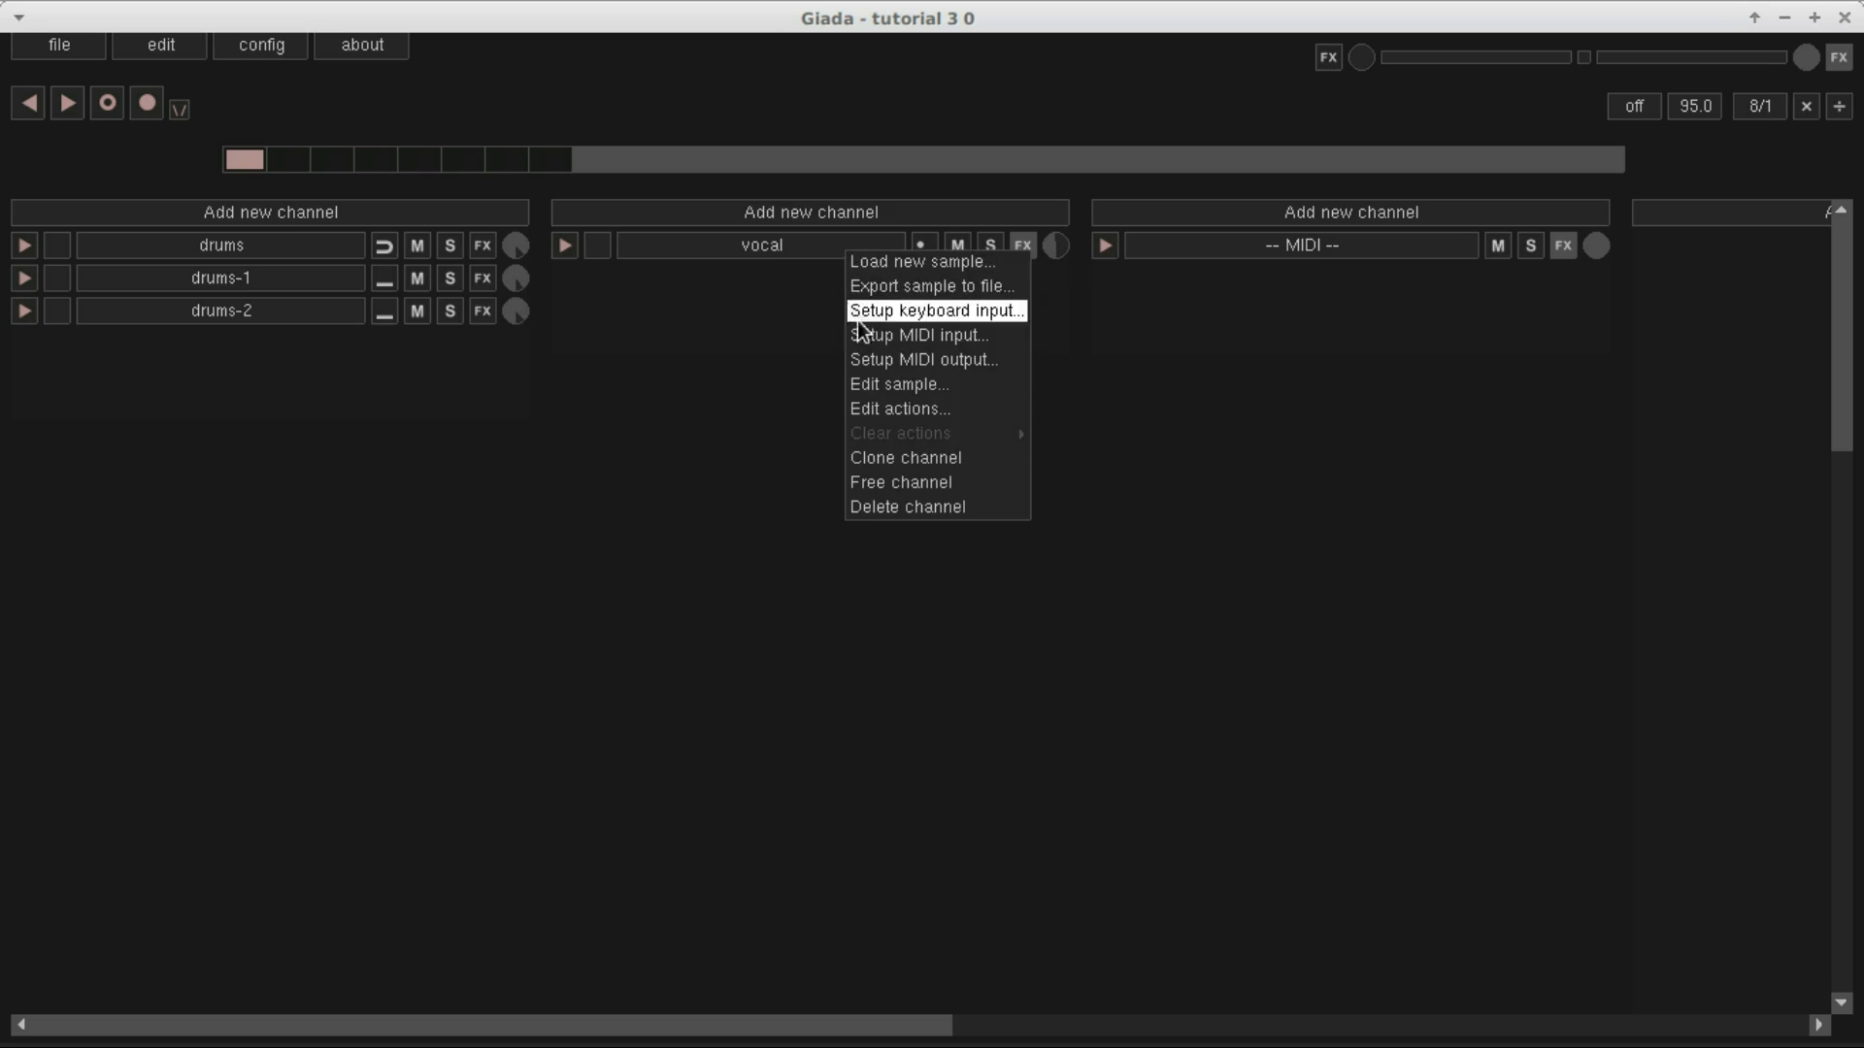
{"action": "left_click", "coordinate": [872, 408]}
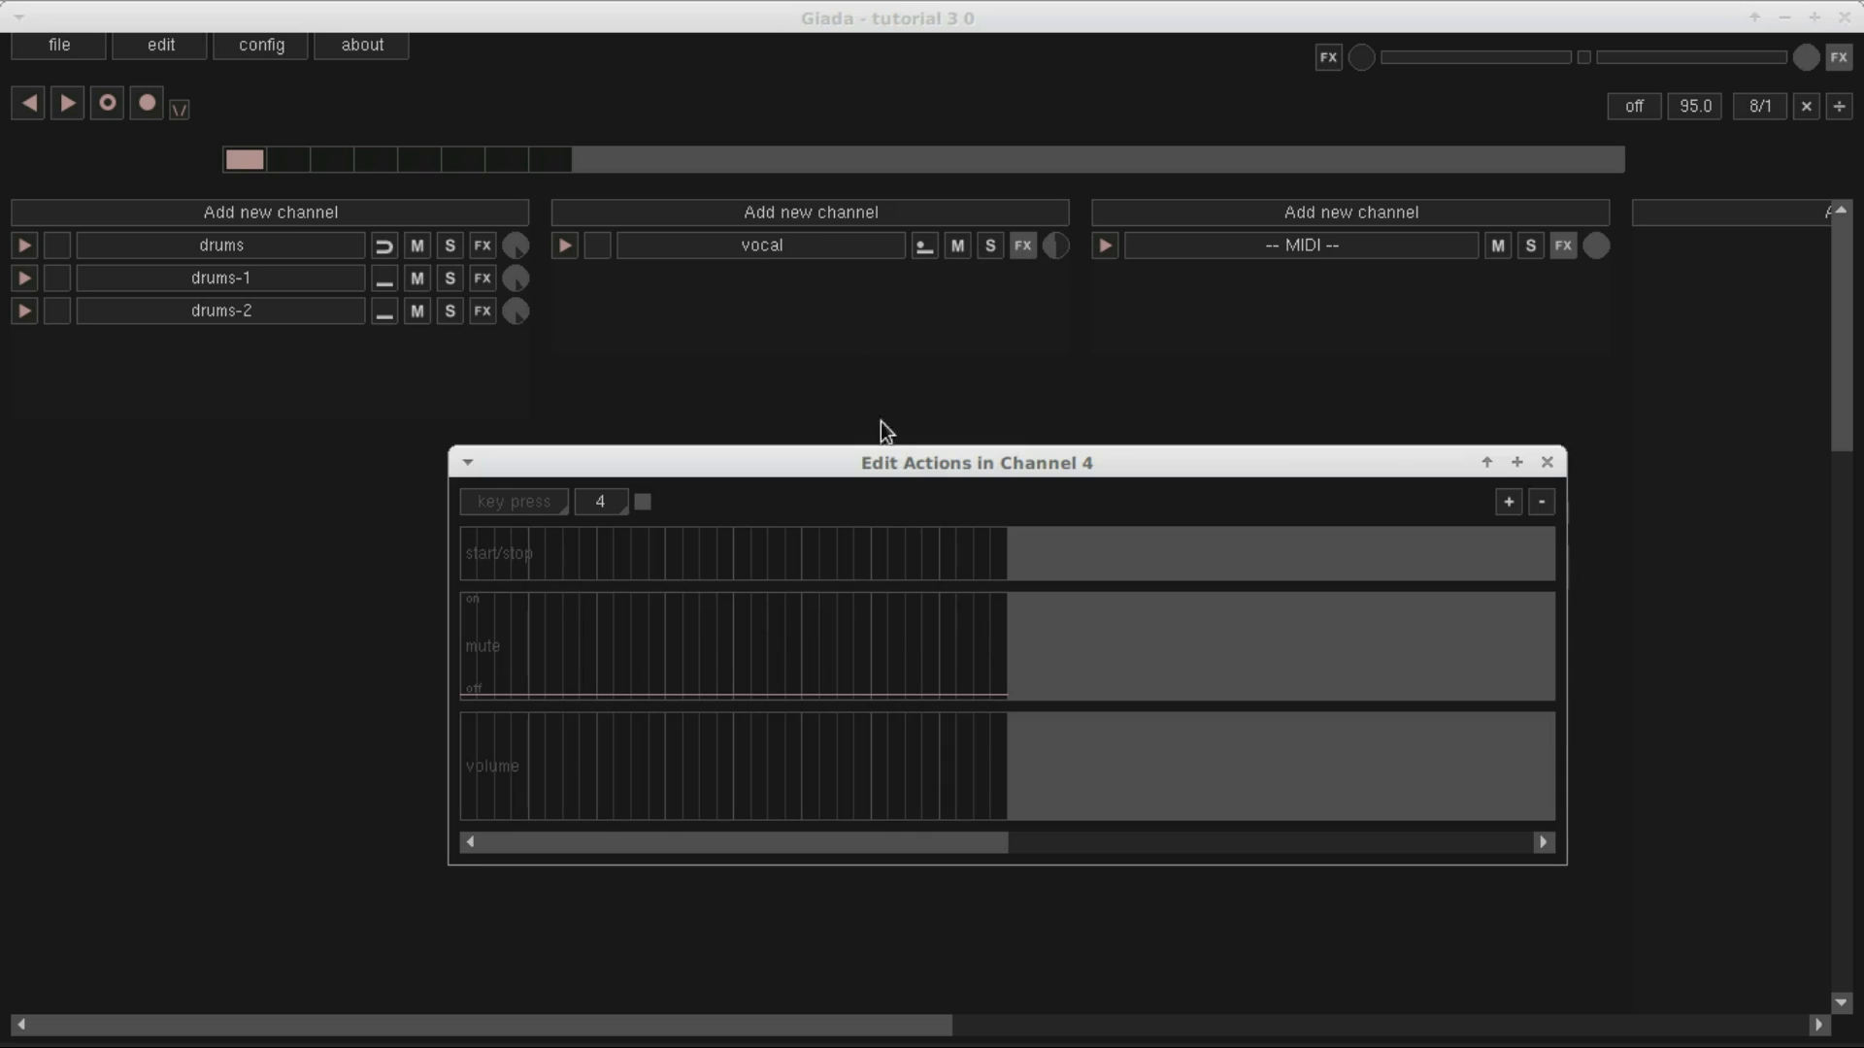
{"action": "left_click", "coordinate": [602, 558]}
{"action": "left_click_drag", "start_coordinate": [604, 553], "coordinate": [821, 563]}
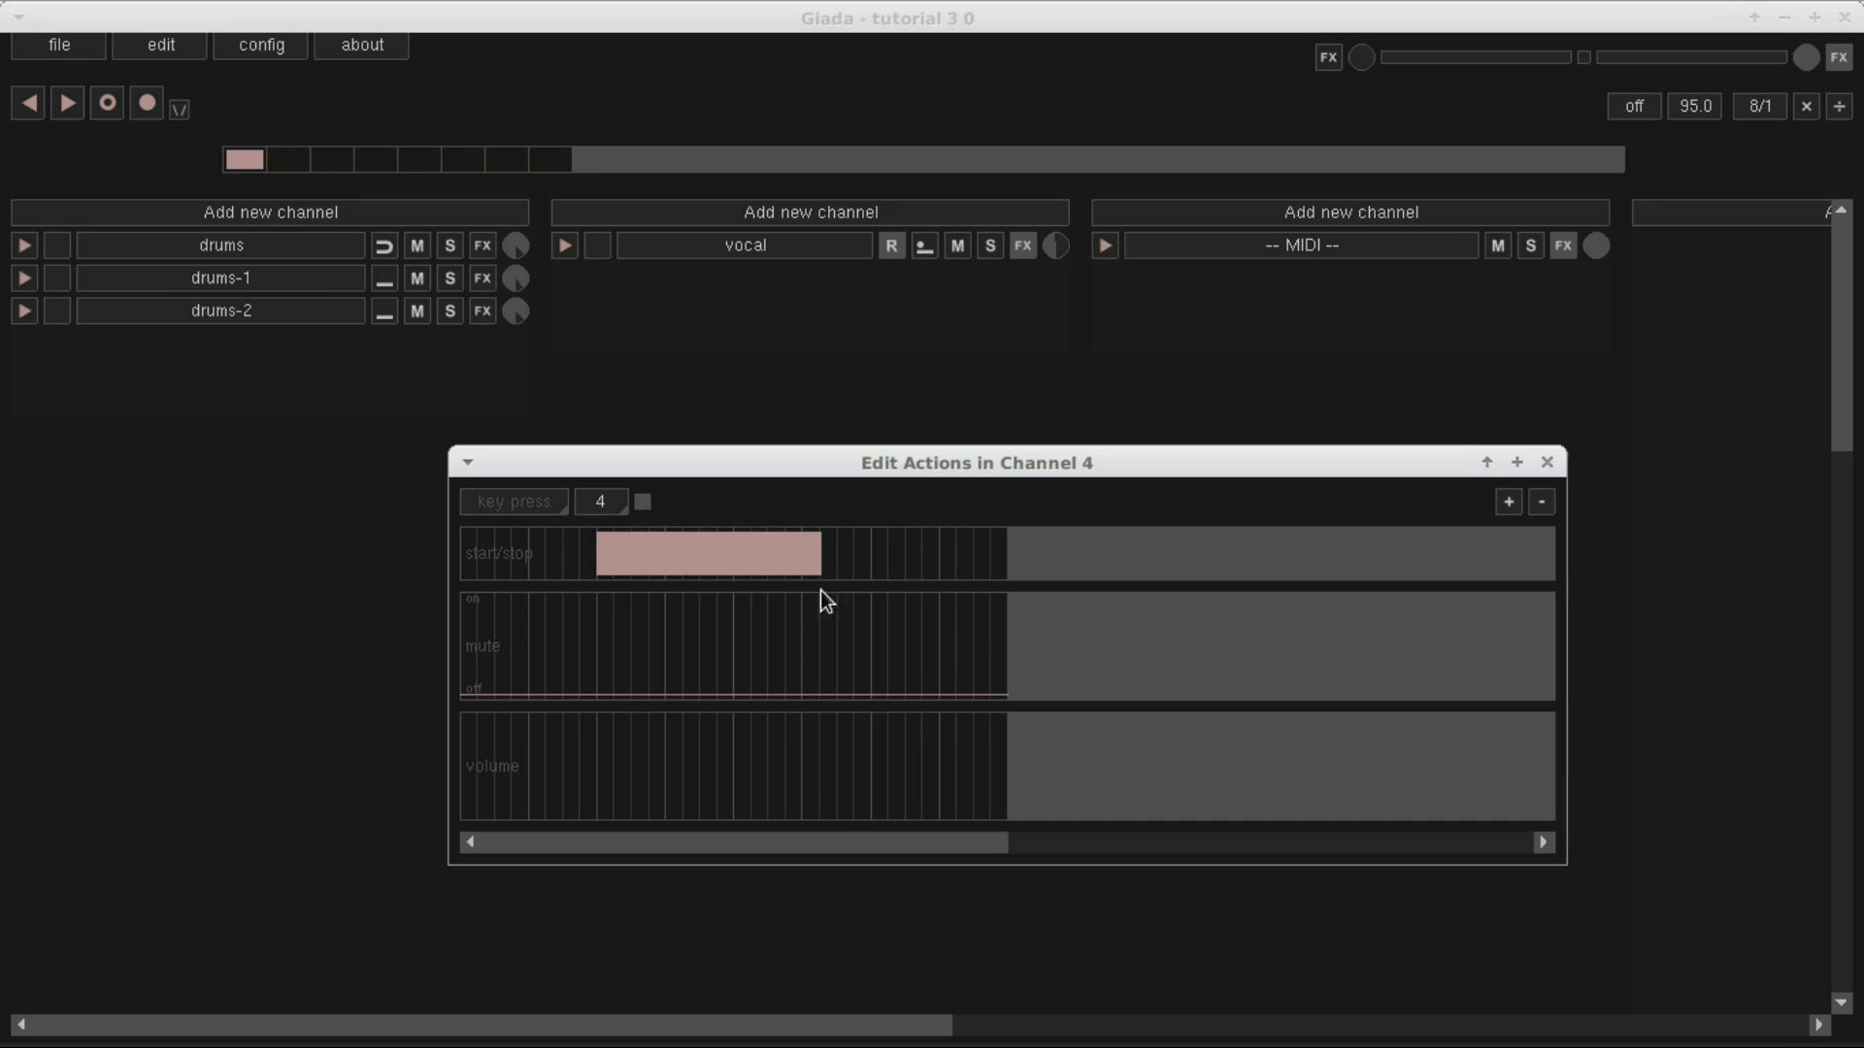
{"action": "left_click_drag", "start_coordinate": [598, 555], "coordinate": [450, 561]}
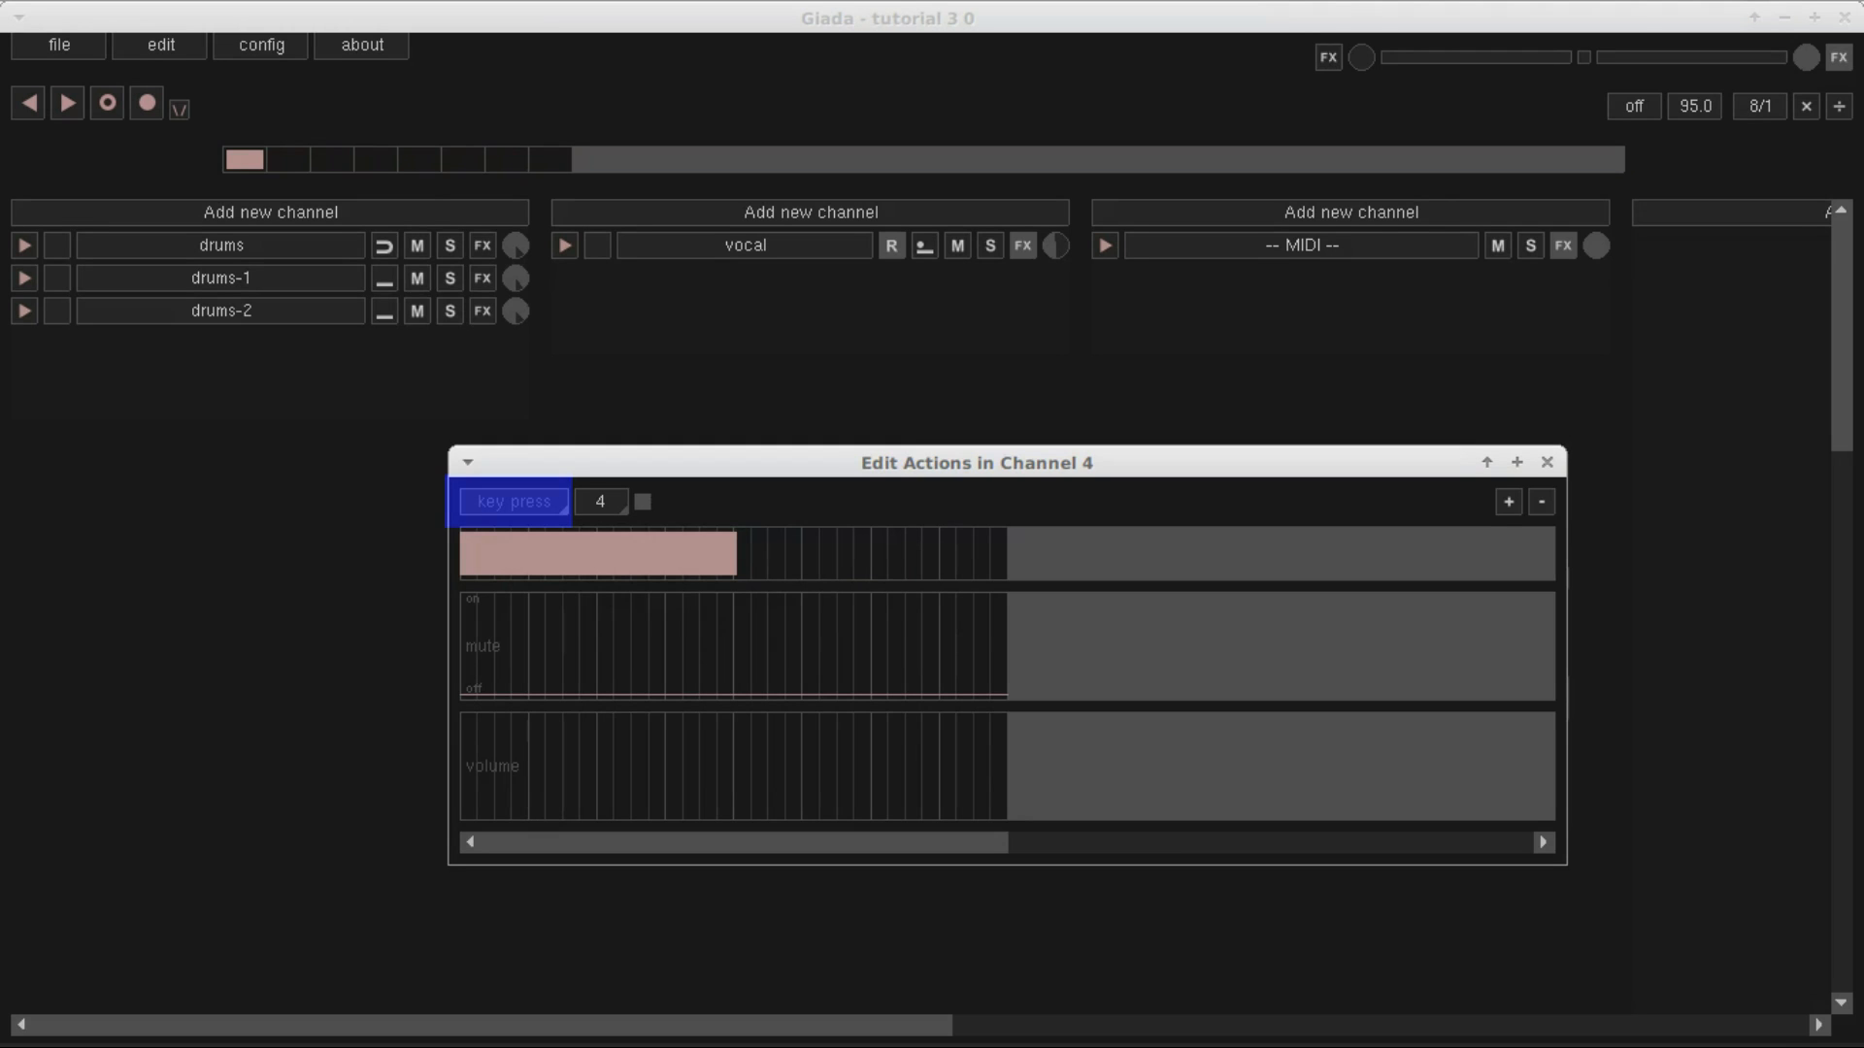
{"action": "left_click", "coordinate": [932, 244]}
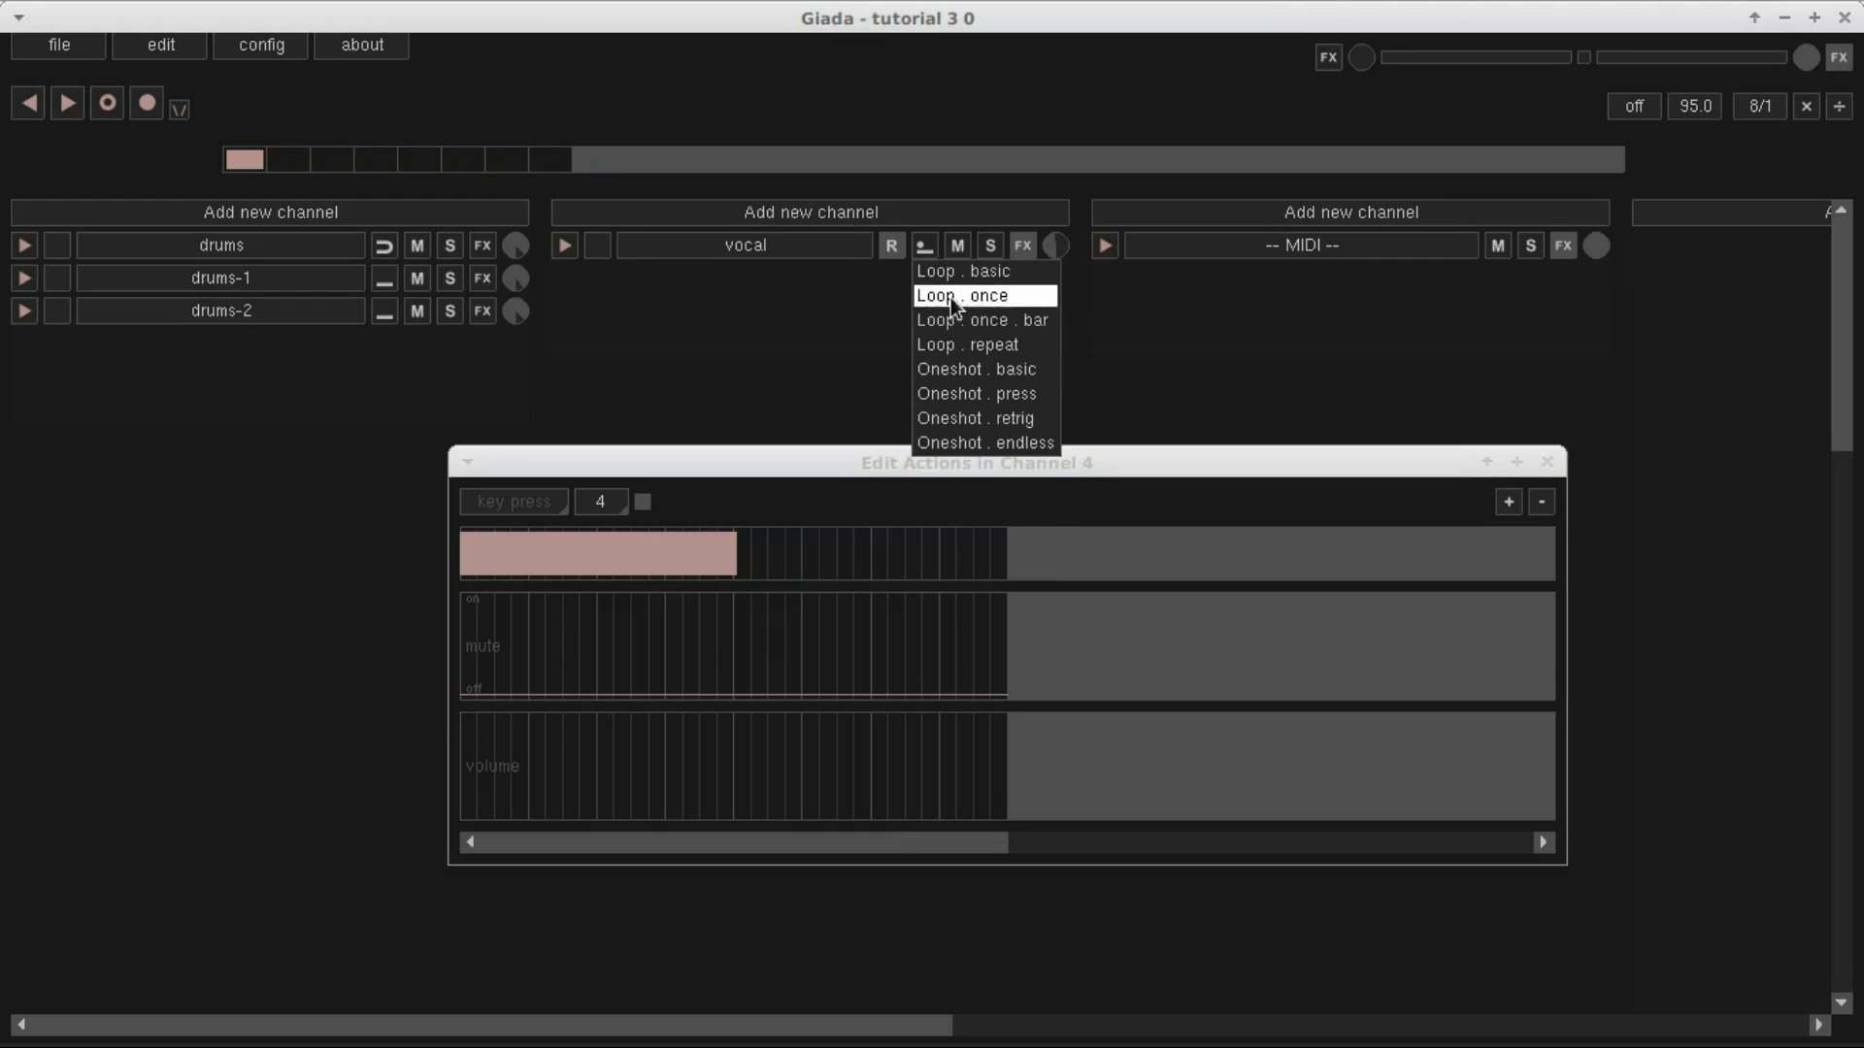
{"action": "left_click", "coordinate": [1042, 372]}
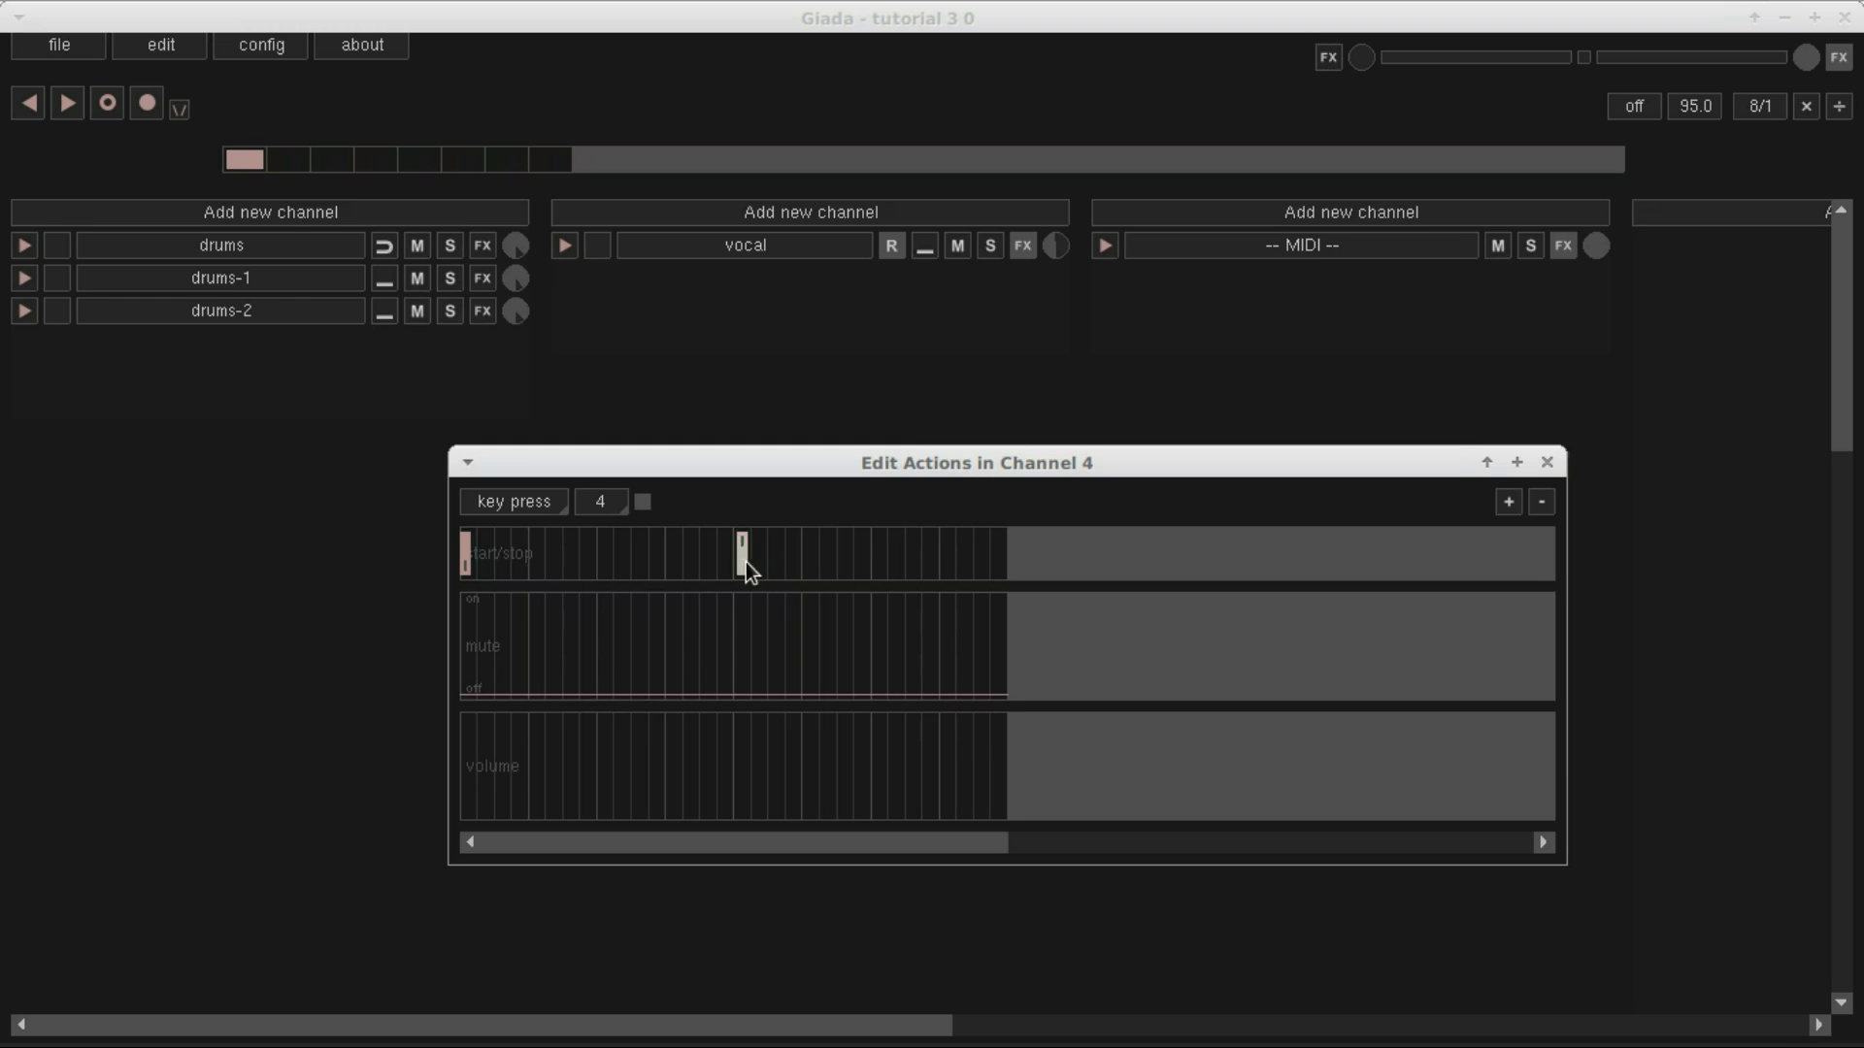
Replace the vocal actions with a key press at beat 4 and a key release late in beat 6, and set the channel to Oneshot . press
{"action": "right_click", "coordinate": [467, 557]}
{"action": "left_click", "coordinate": [666, 563]}
{"action": "left_click", "coordinate": [514, 501]}
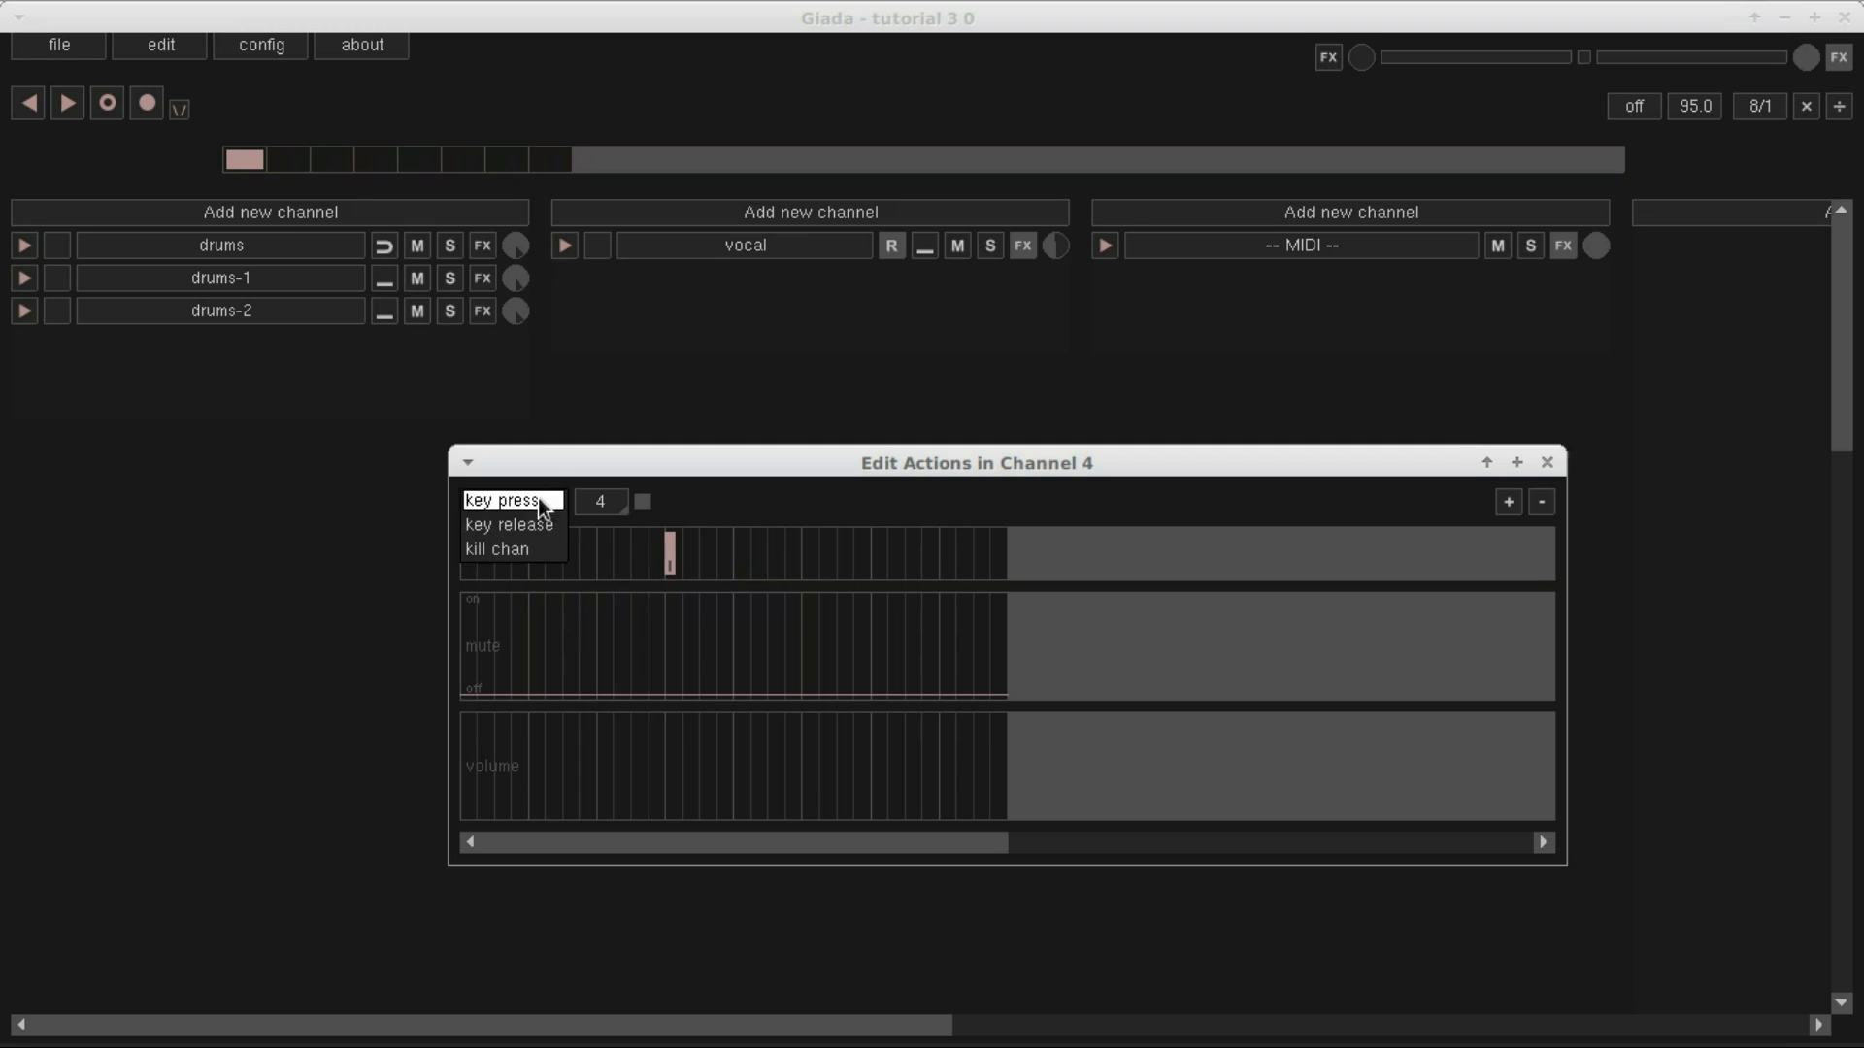
{"action": "left_click", "coordinate": [532, 529]}
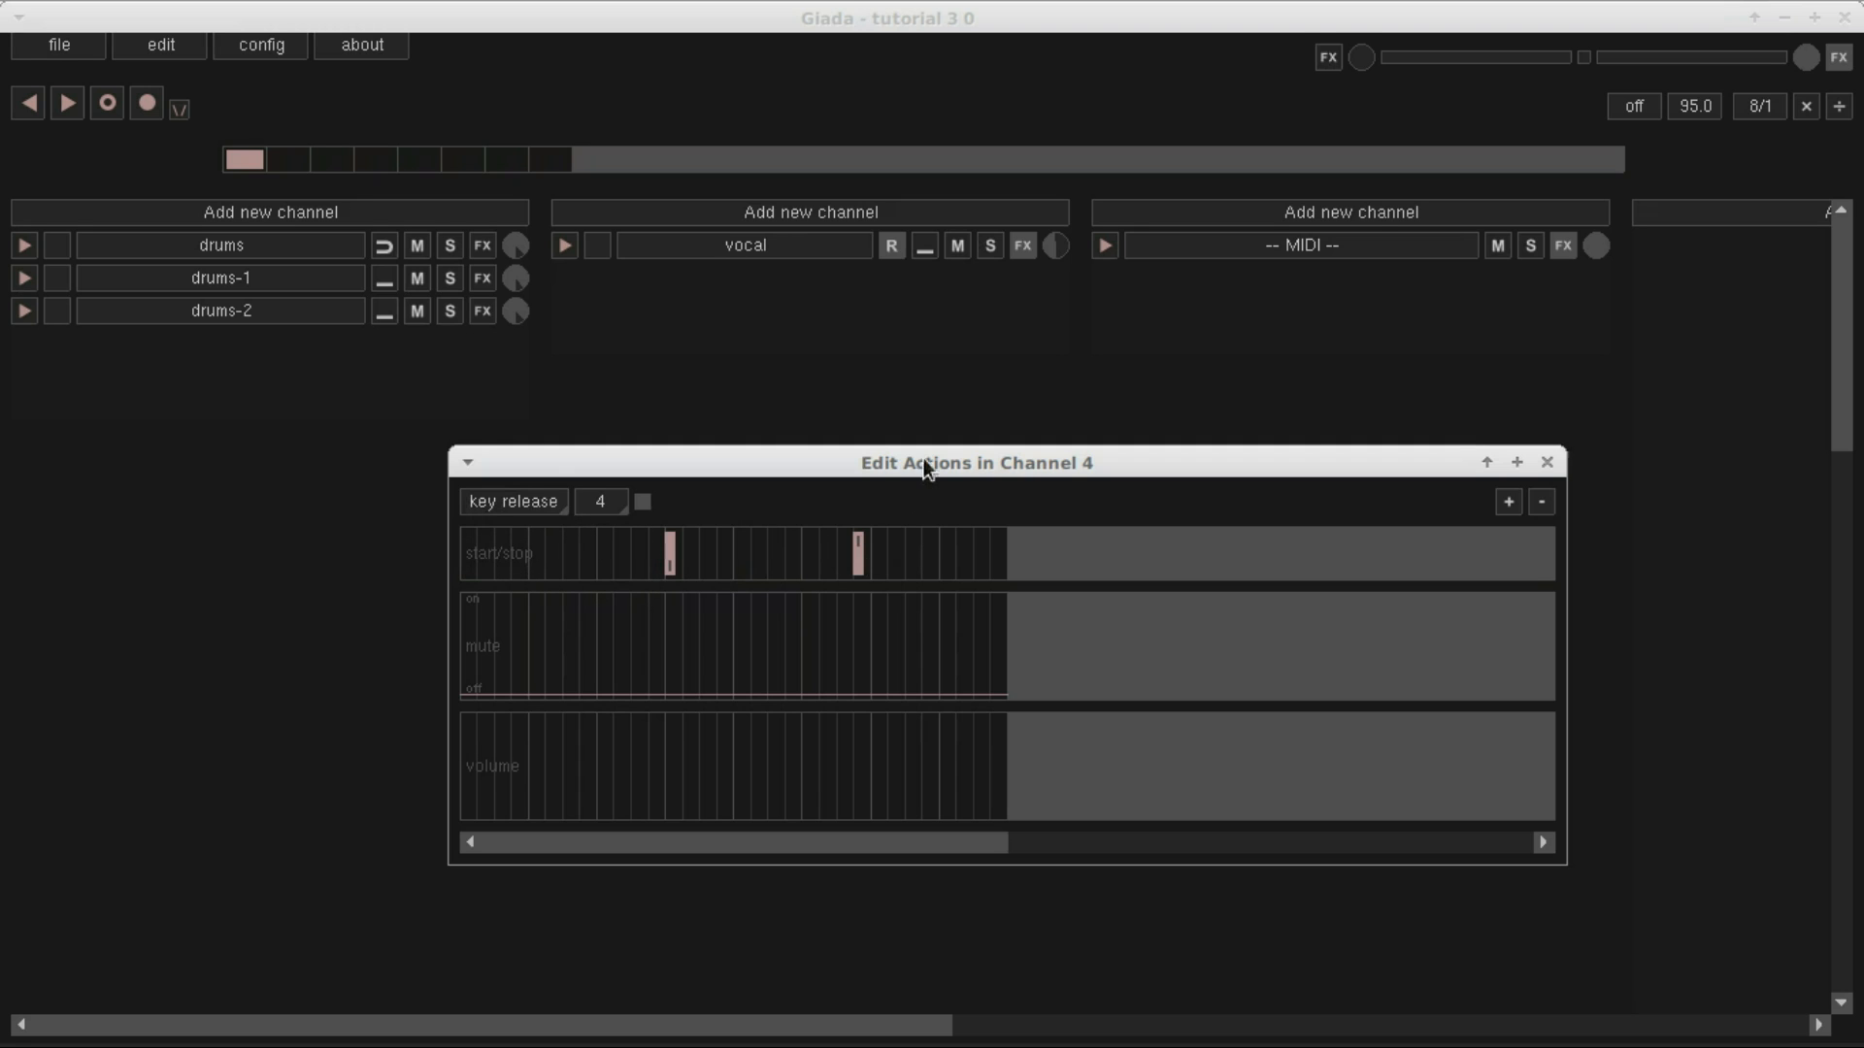
{"action": "left_click", "coordinate": [934, 253]}
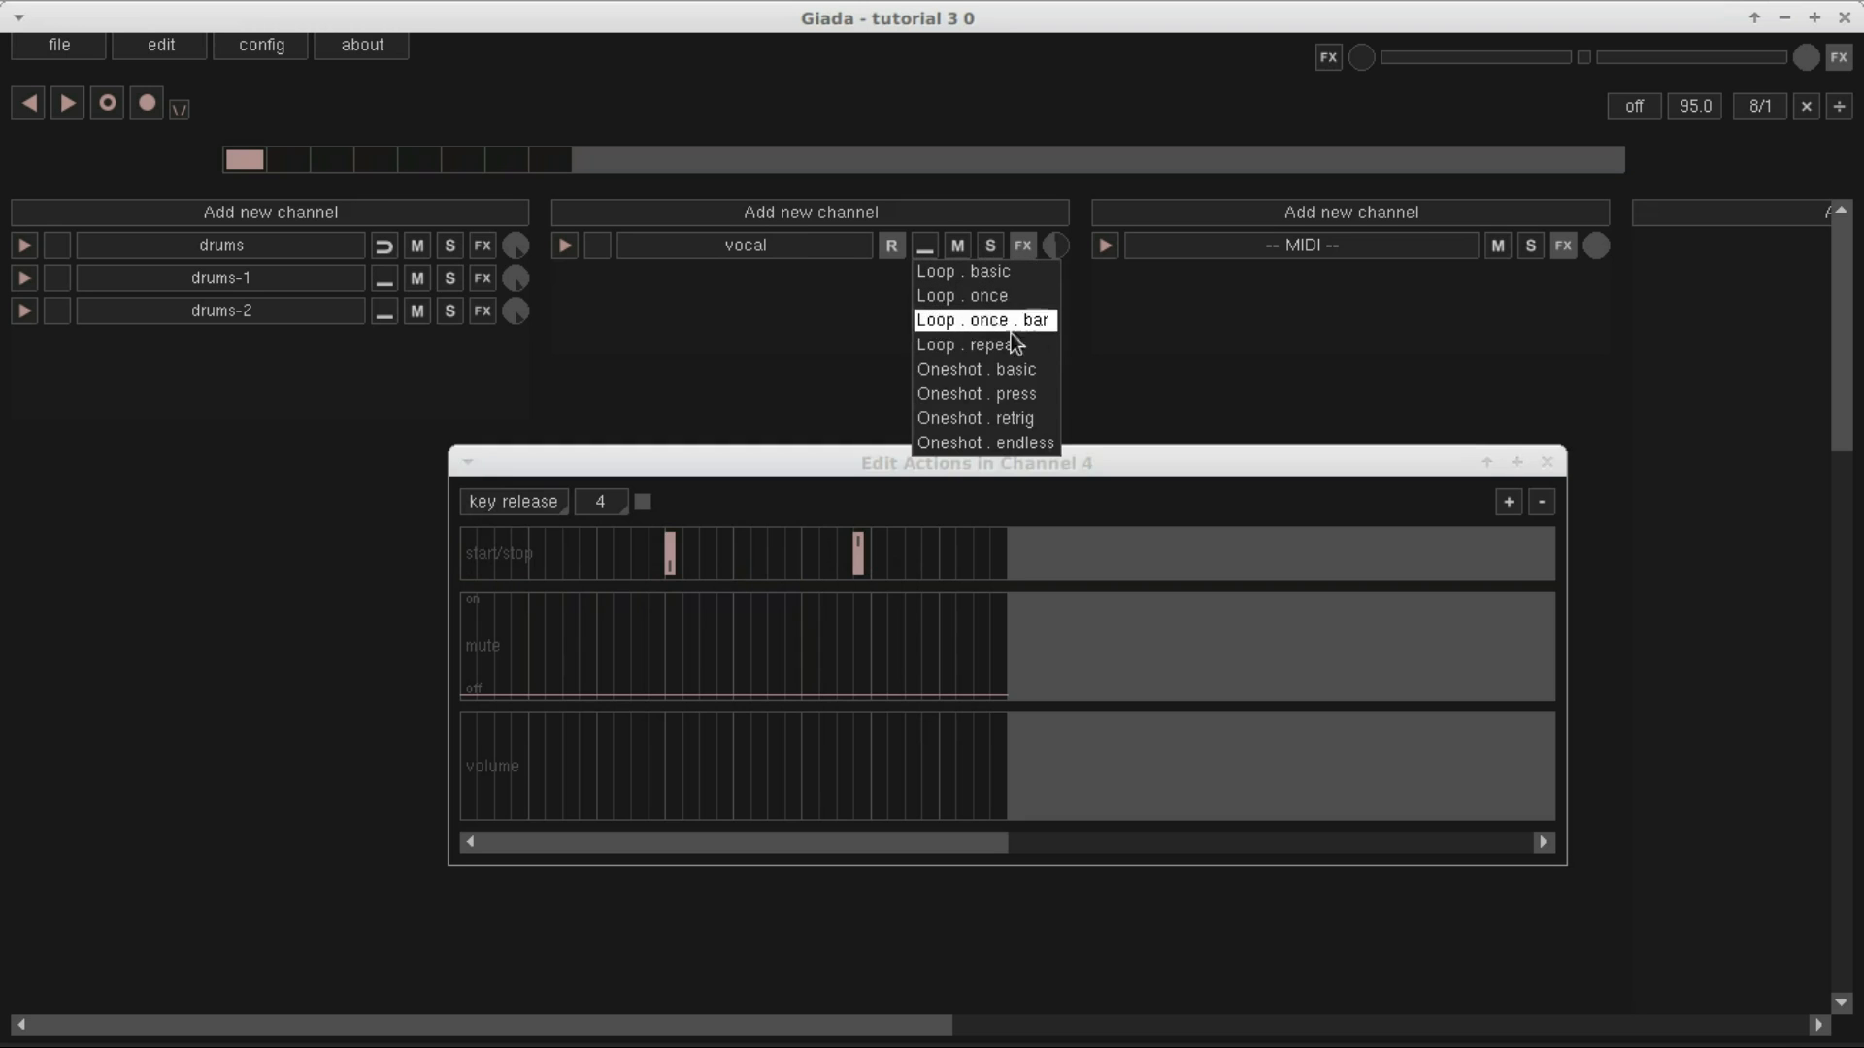
{"action": "left_click", "coordinate": [1040, 393]}
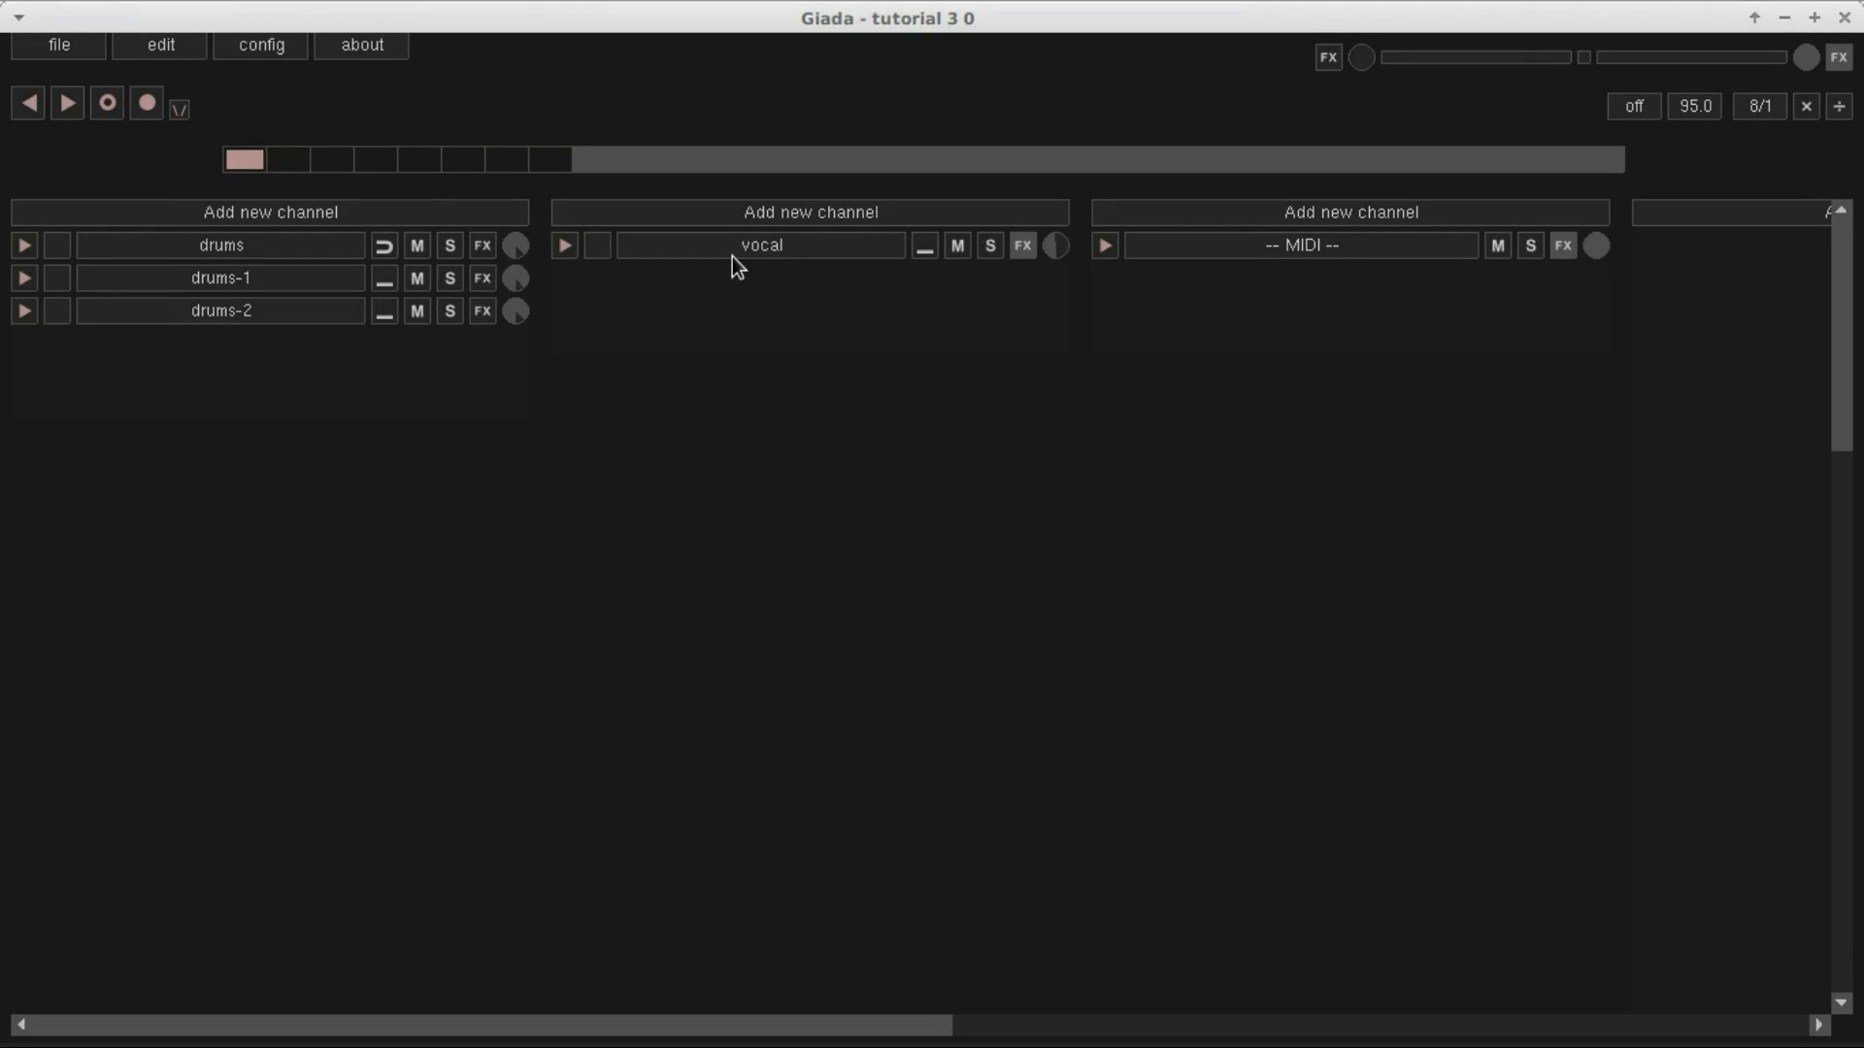
Add a vocal key press at the start of beat 1 and a mute section from early in beat 2 to the start of beat 3
{"action": "left_click", "coordinate": [733, 256]}
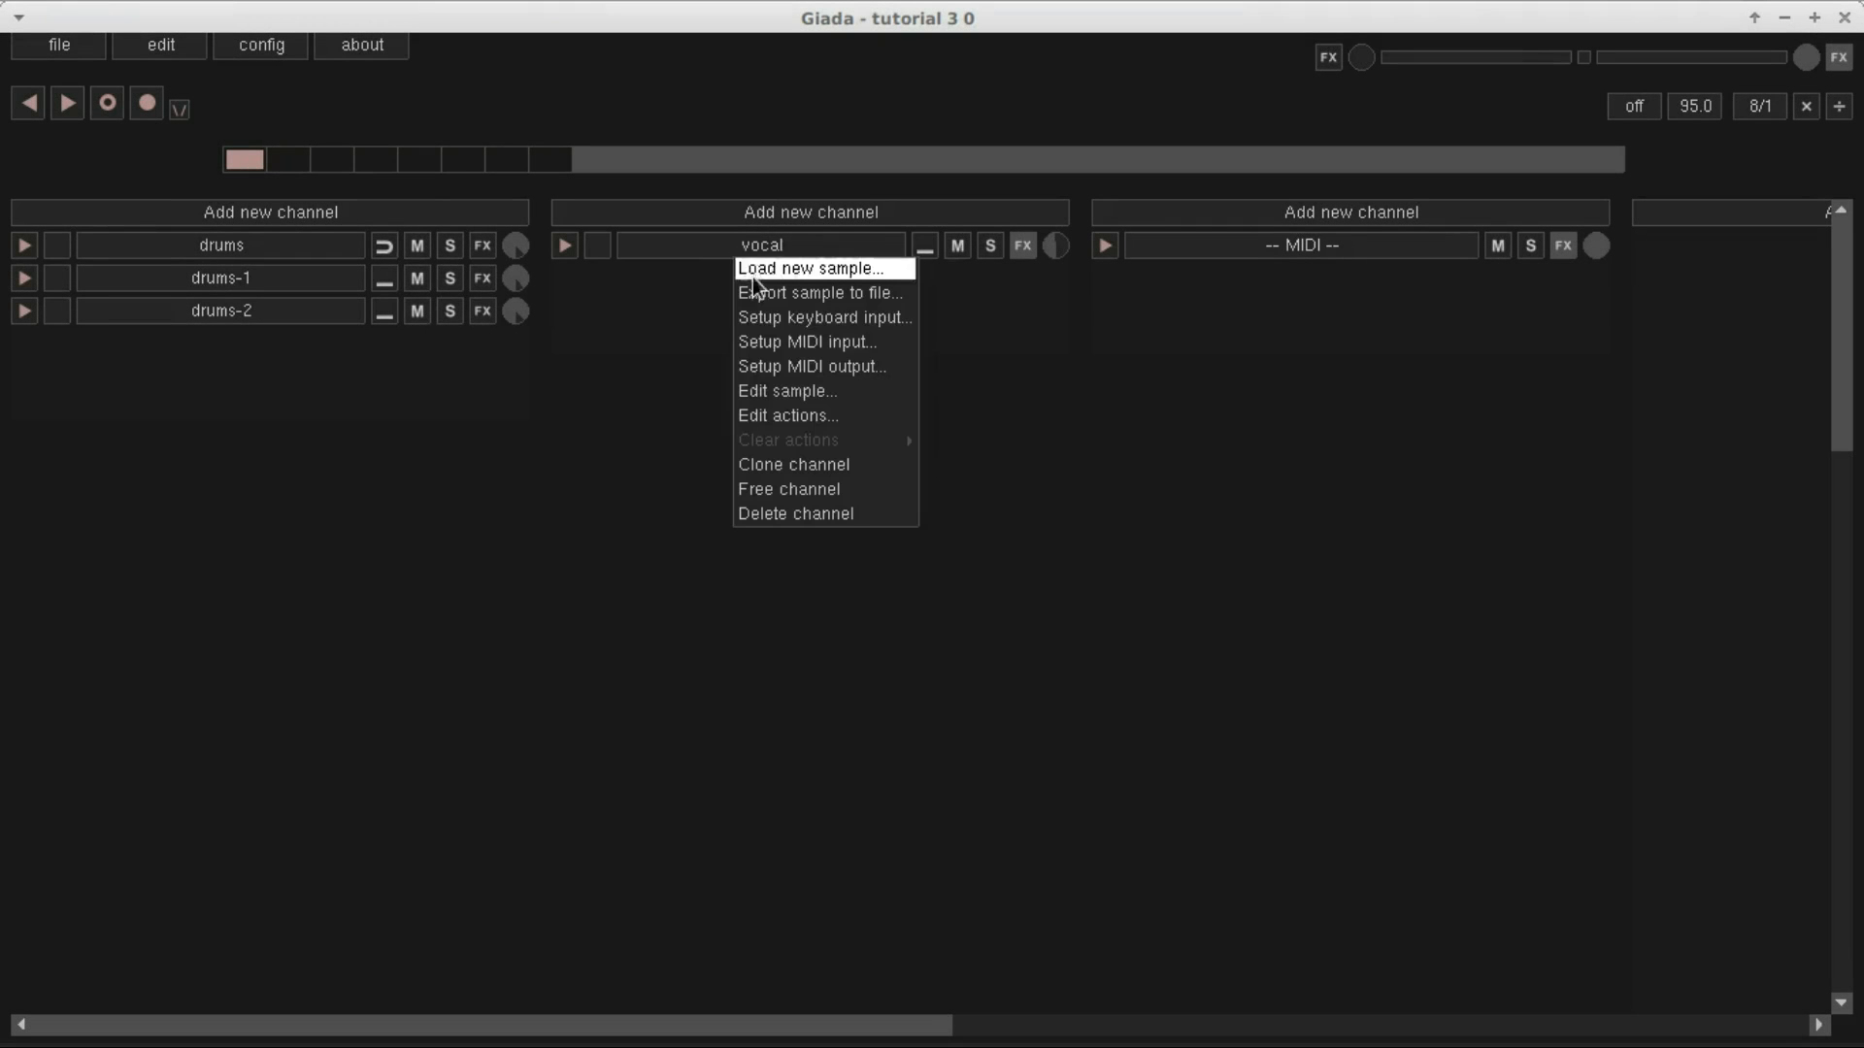
{"action": "left_click", "coordinate": [790, 411]}
{"action": "left_click", "coordinate": [466, 563]}
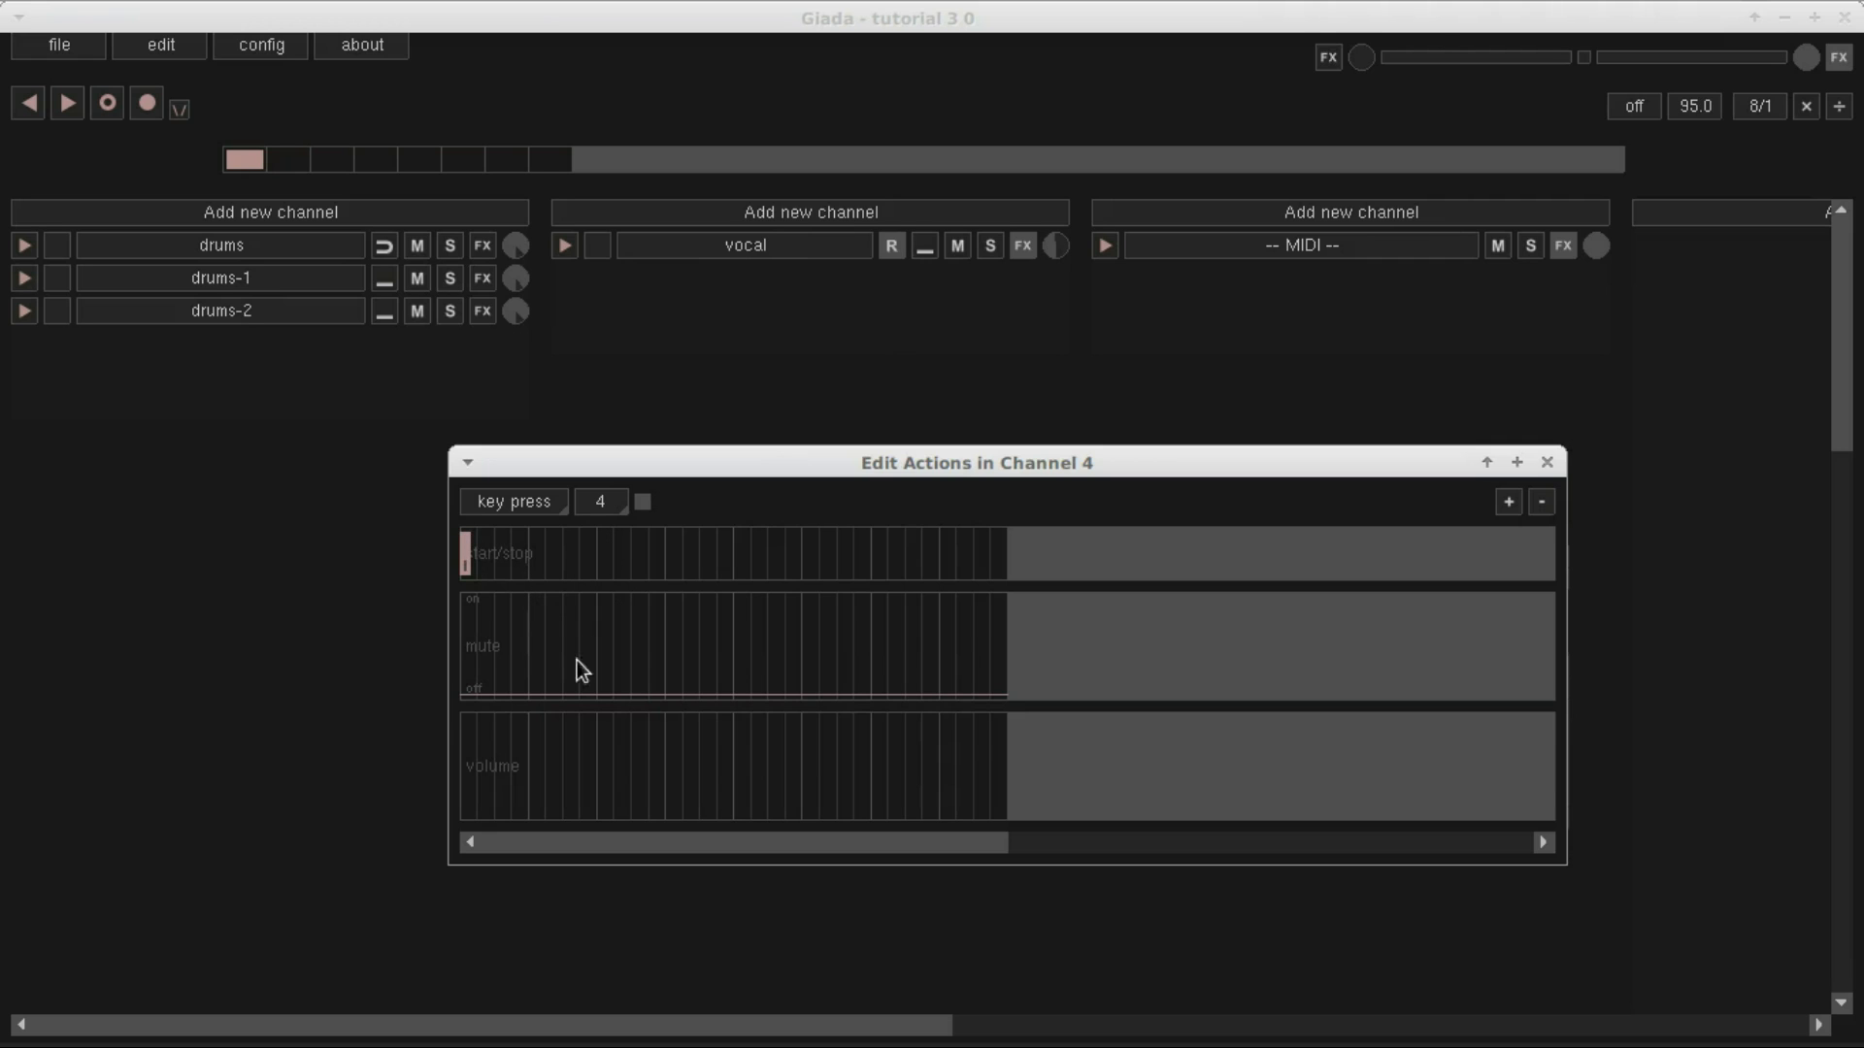
{"action": "left_click_drag", "start_coordinate": [565, 691], "coordinate": [603, 714]}
Draw a vocal volume envelope staying full until beat 3, dropping steeply by beat 4, and sloping down to near silence at the end
{"action": "left_click", "coordinate": [638, 726]}
{"action": "left_click_drag", "start_coordinate": [1007, 720], "coordinate": [1036, 820]}
{"action": "left_click", "coordinate": [670, 744]}
{"action": "left_click_drag", "start_coordinate": [670, 744], "coordinate": [673, 796]}
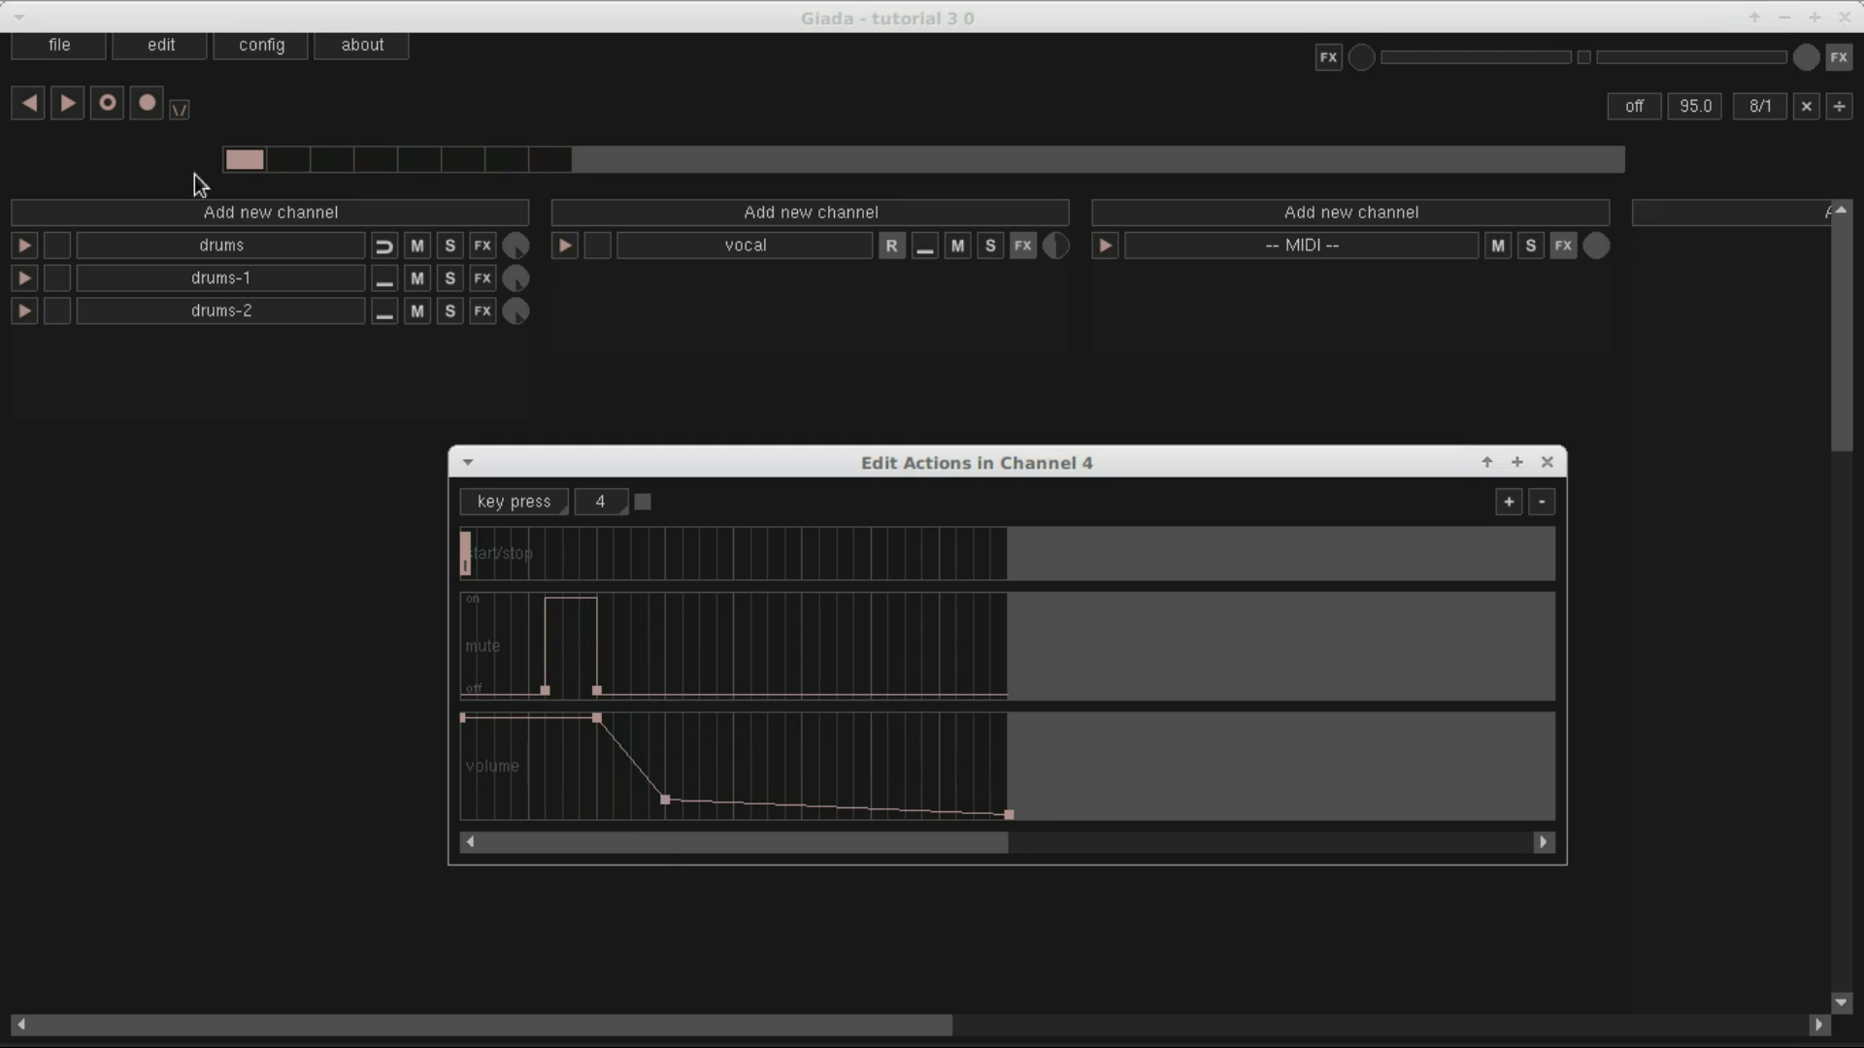
Rewind the sequencer, play back the vocal with its mute and volume automation, and stop playback
{"action": "left_click", "coordinate": [33, 105]}
{"action": "left_click", "coordinate": [67, 105]}
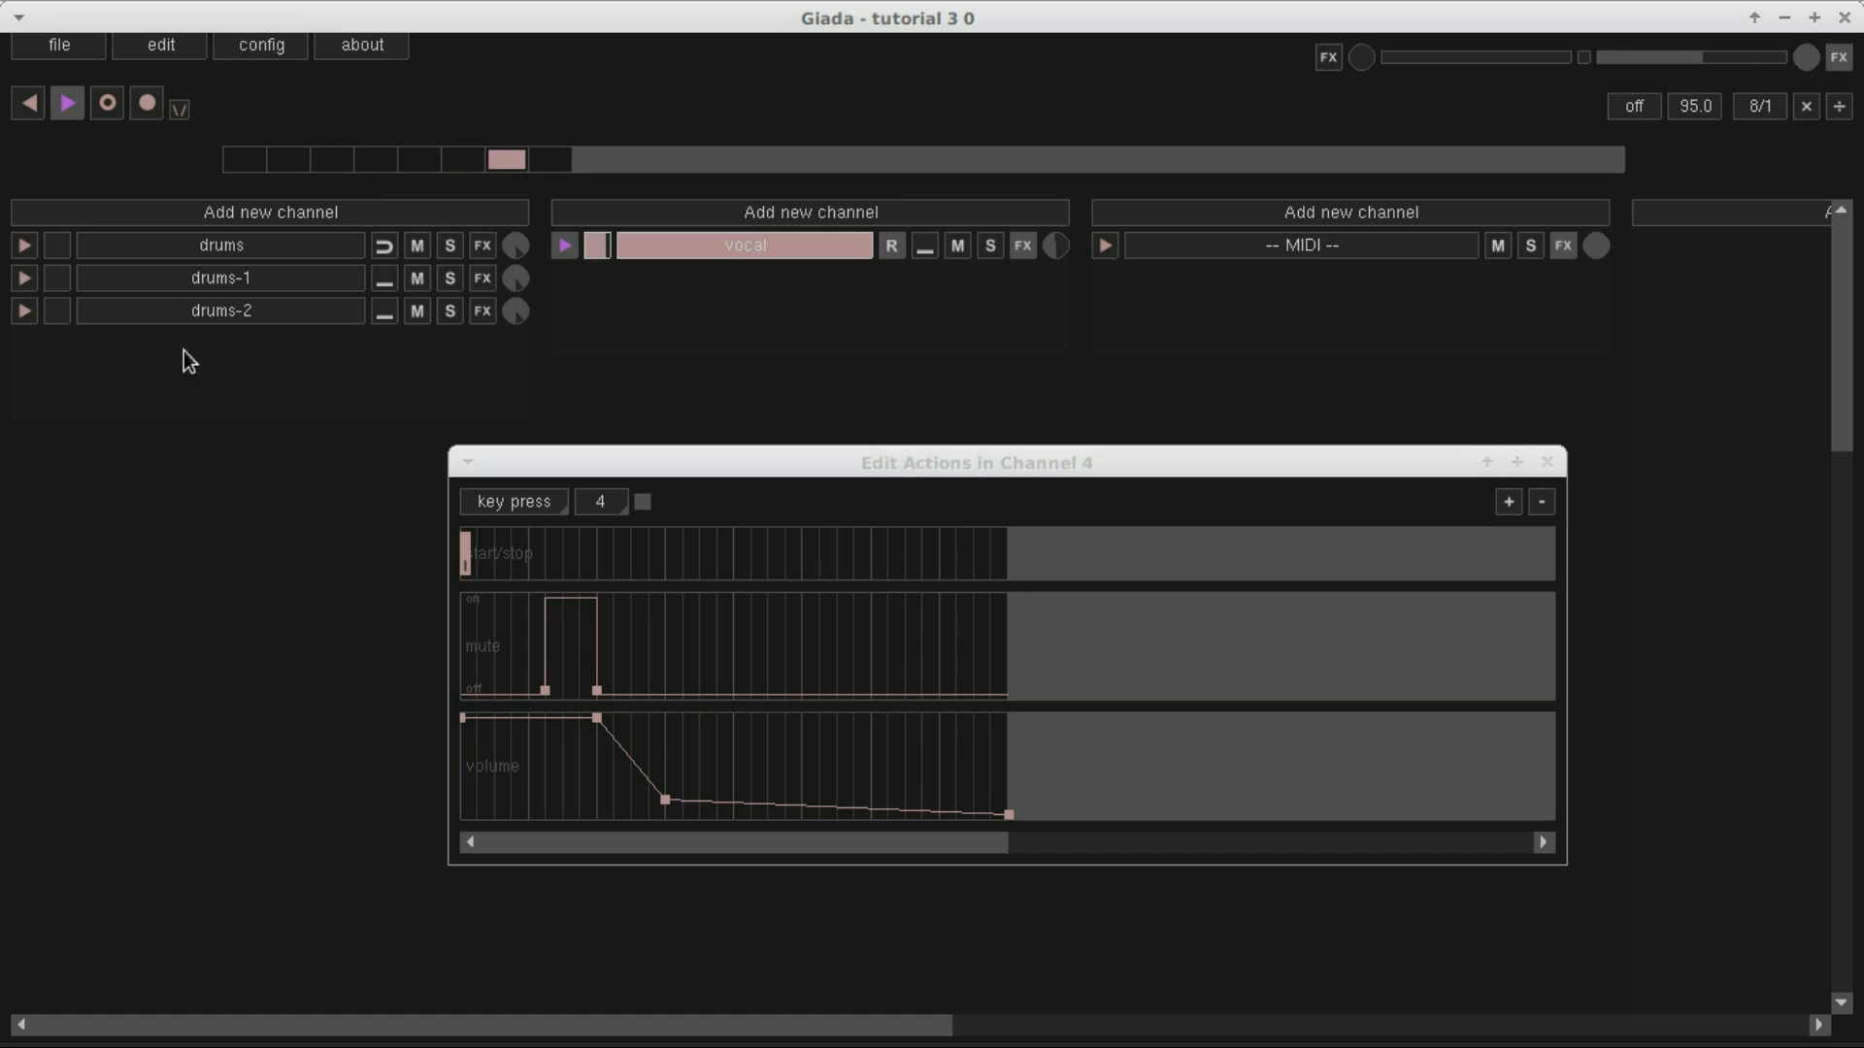
{"action": "left_click", "coordinate": [67, 104]}
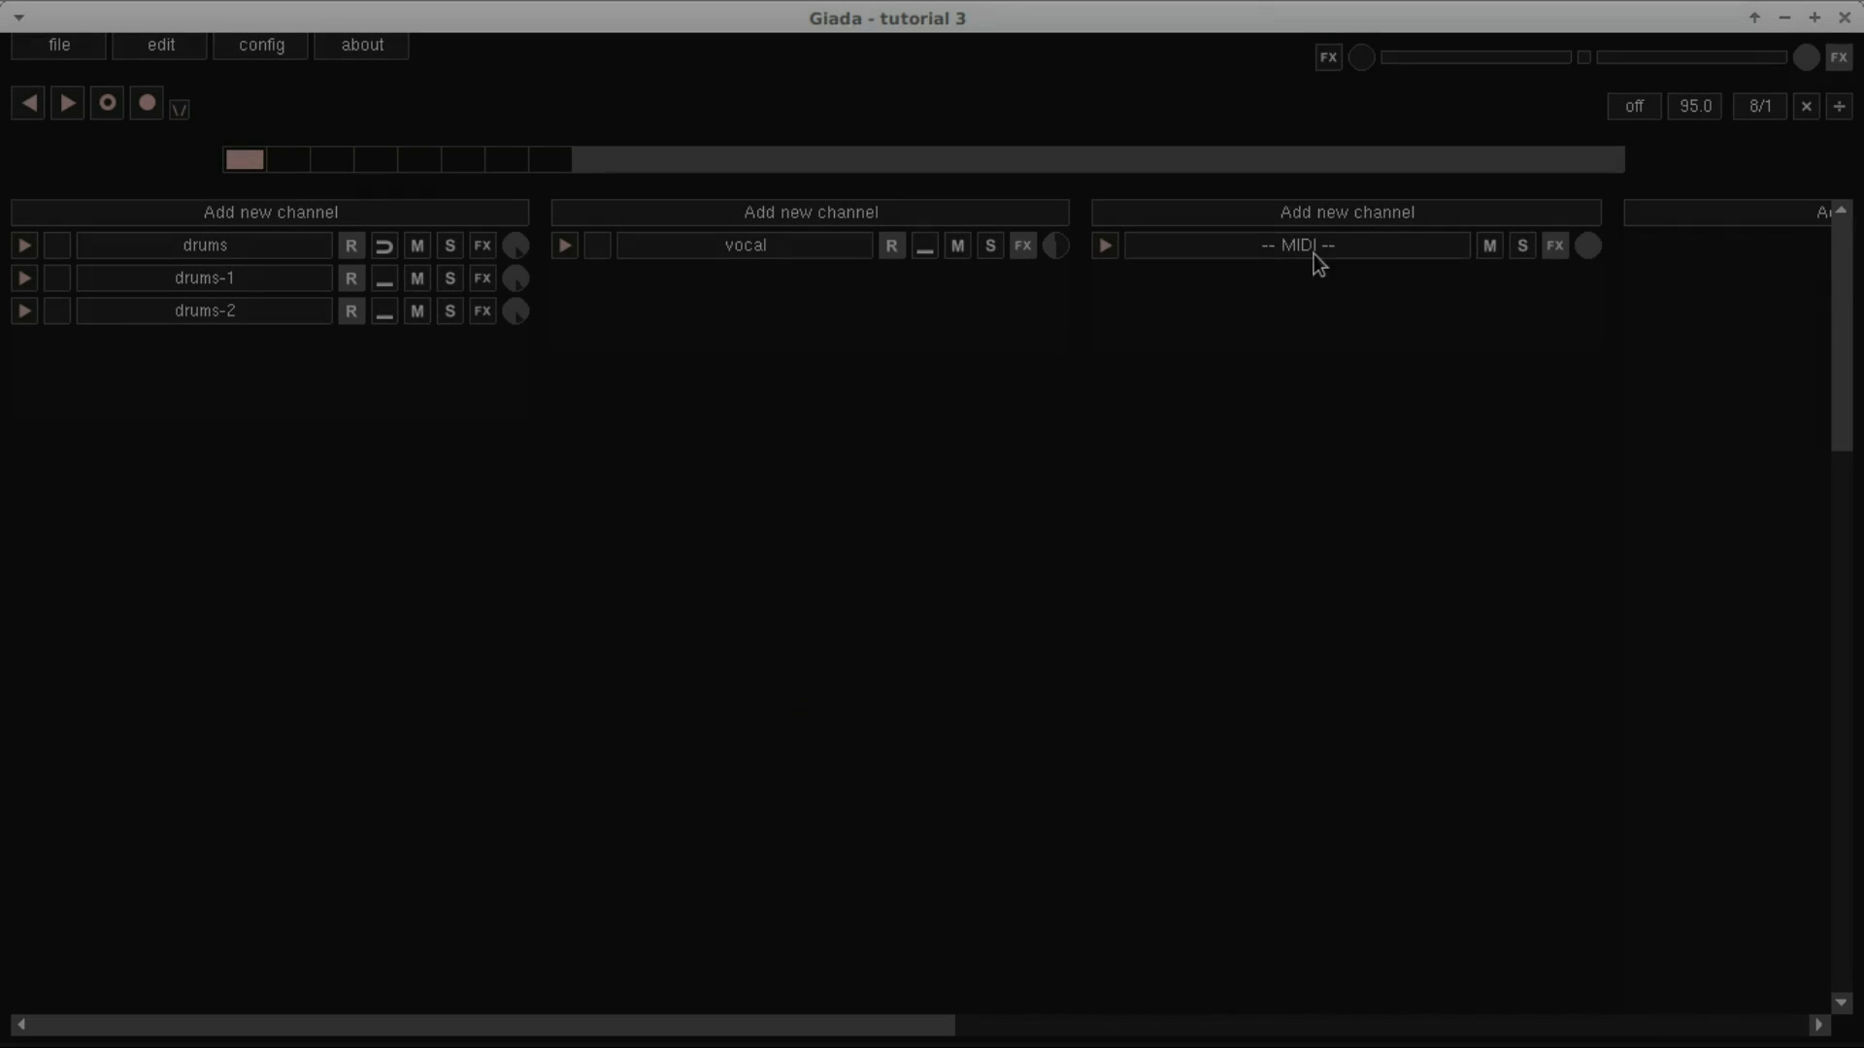
Draw four short descending notes in the MIDI channel's action editor, and stretch the lowest note's end into beat 8 and its start back to beat 3
{"action": "right_click", "coordinate": [1315, 254]}
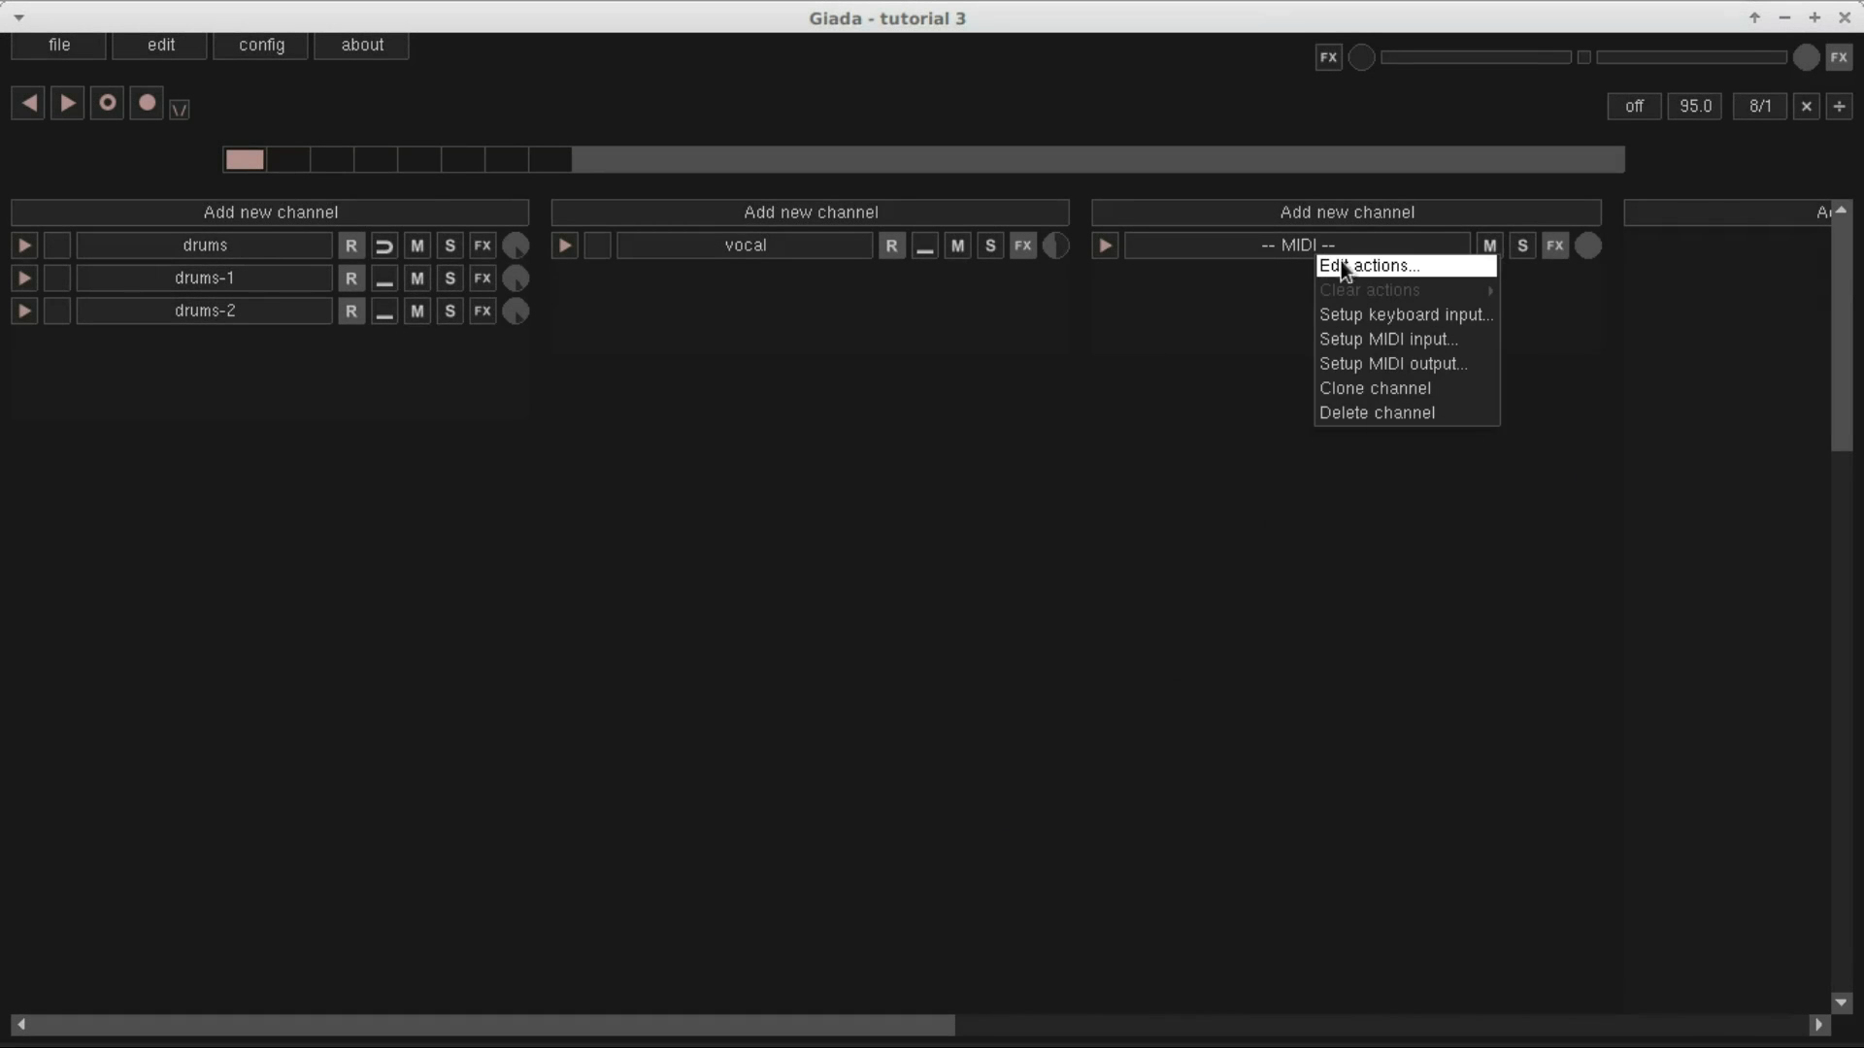
{"action": "left_click", "coordinate": [1388, 266]}
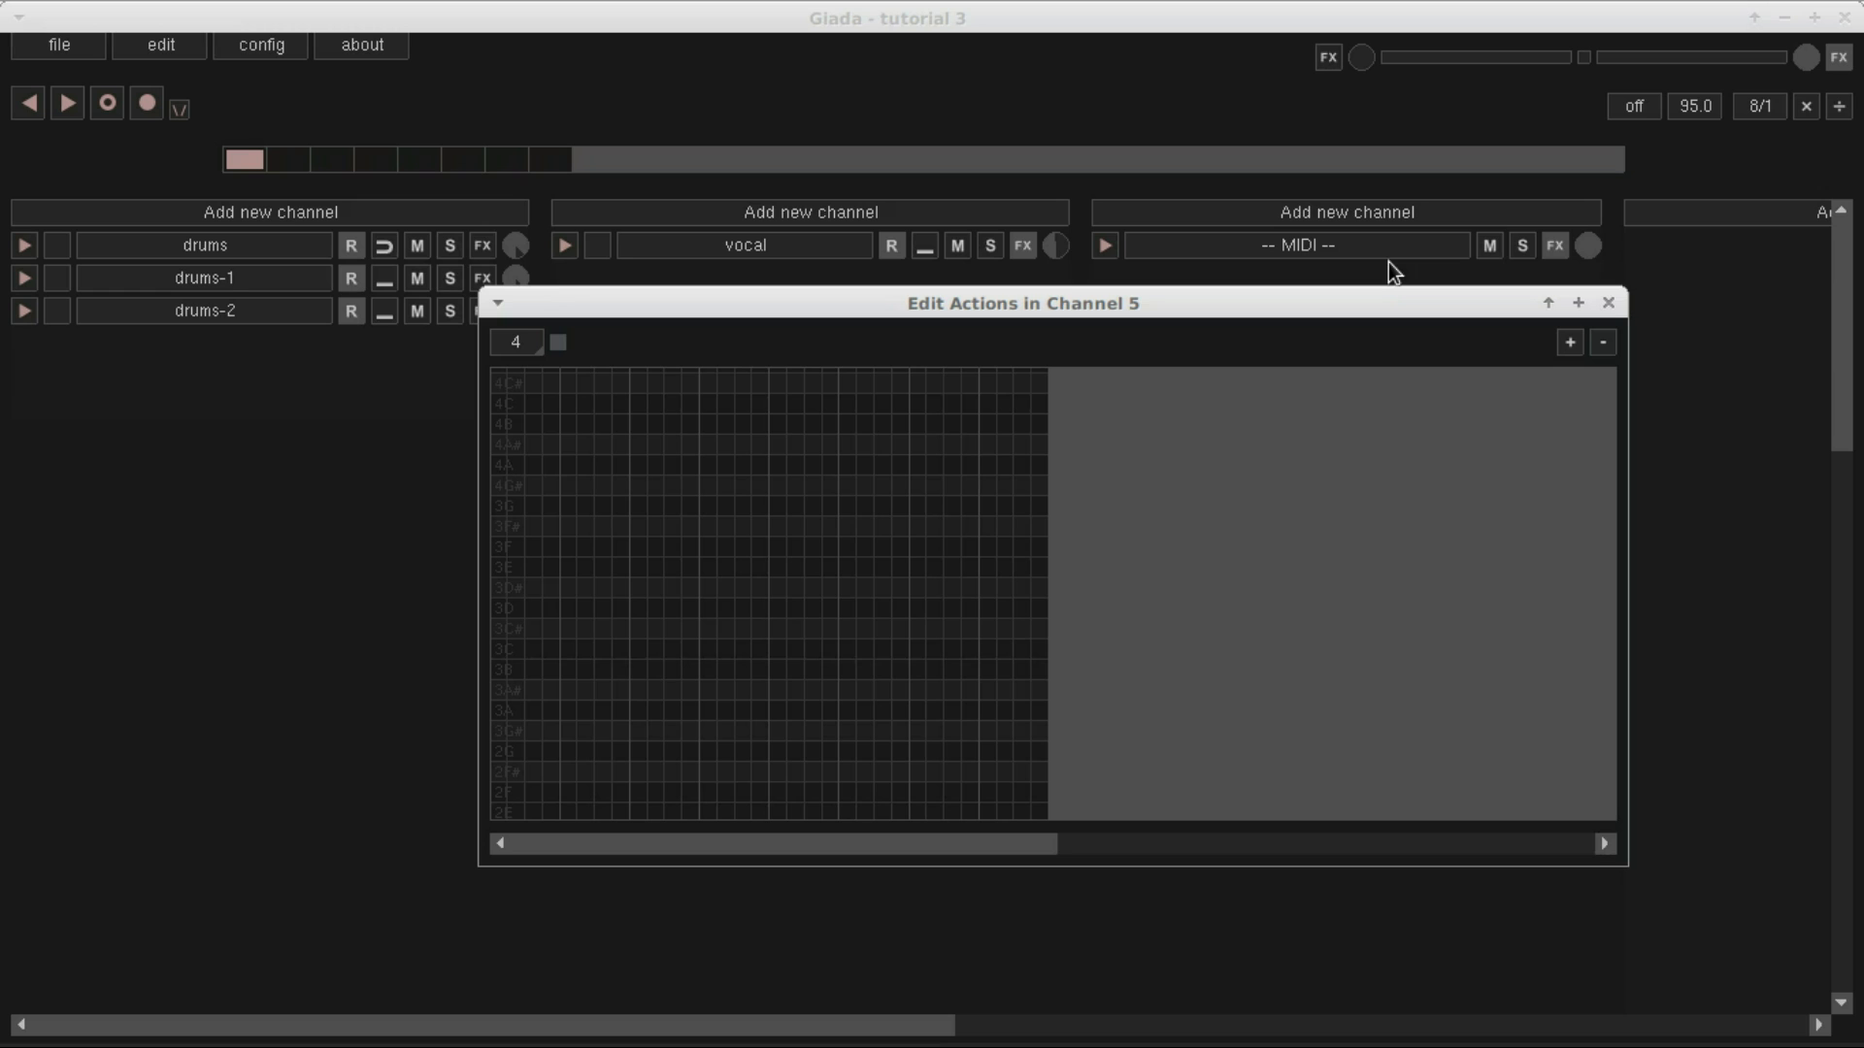
{"action": "mouse_move", "coordinate": [568, 821]}
{"action": "left_mouse_down"}
{"action": "mouse_move", "coordinate": [578, 446]}
{"action": "mouse_move", "coordinate": [587, 819]}
{"action": "left_mouse_up"}
{"action": "scroll", "coordinate": [834, 491], "scroll_direction": "down", "scroll_amount": 5}
{"action": "scroll", "coordinate": [866, 795], "scroll_direction": "up", "scroll_amount": 6}
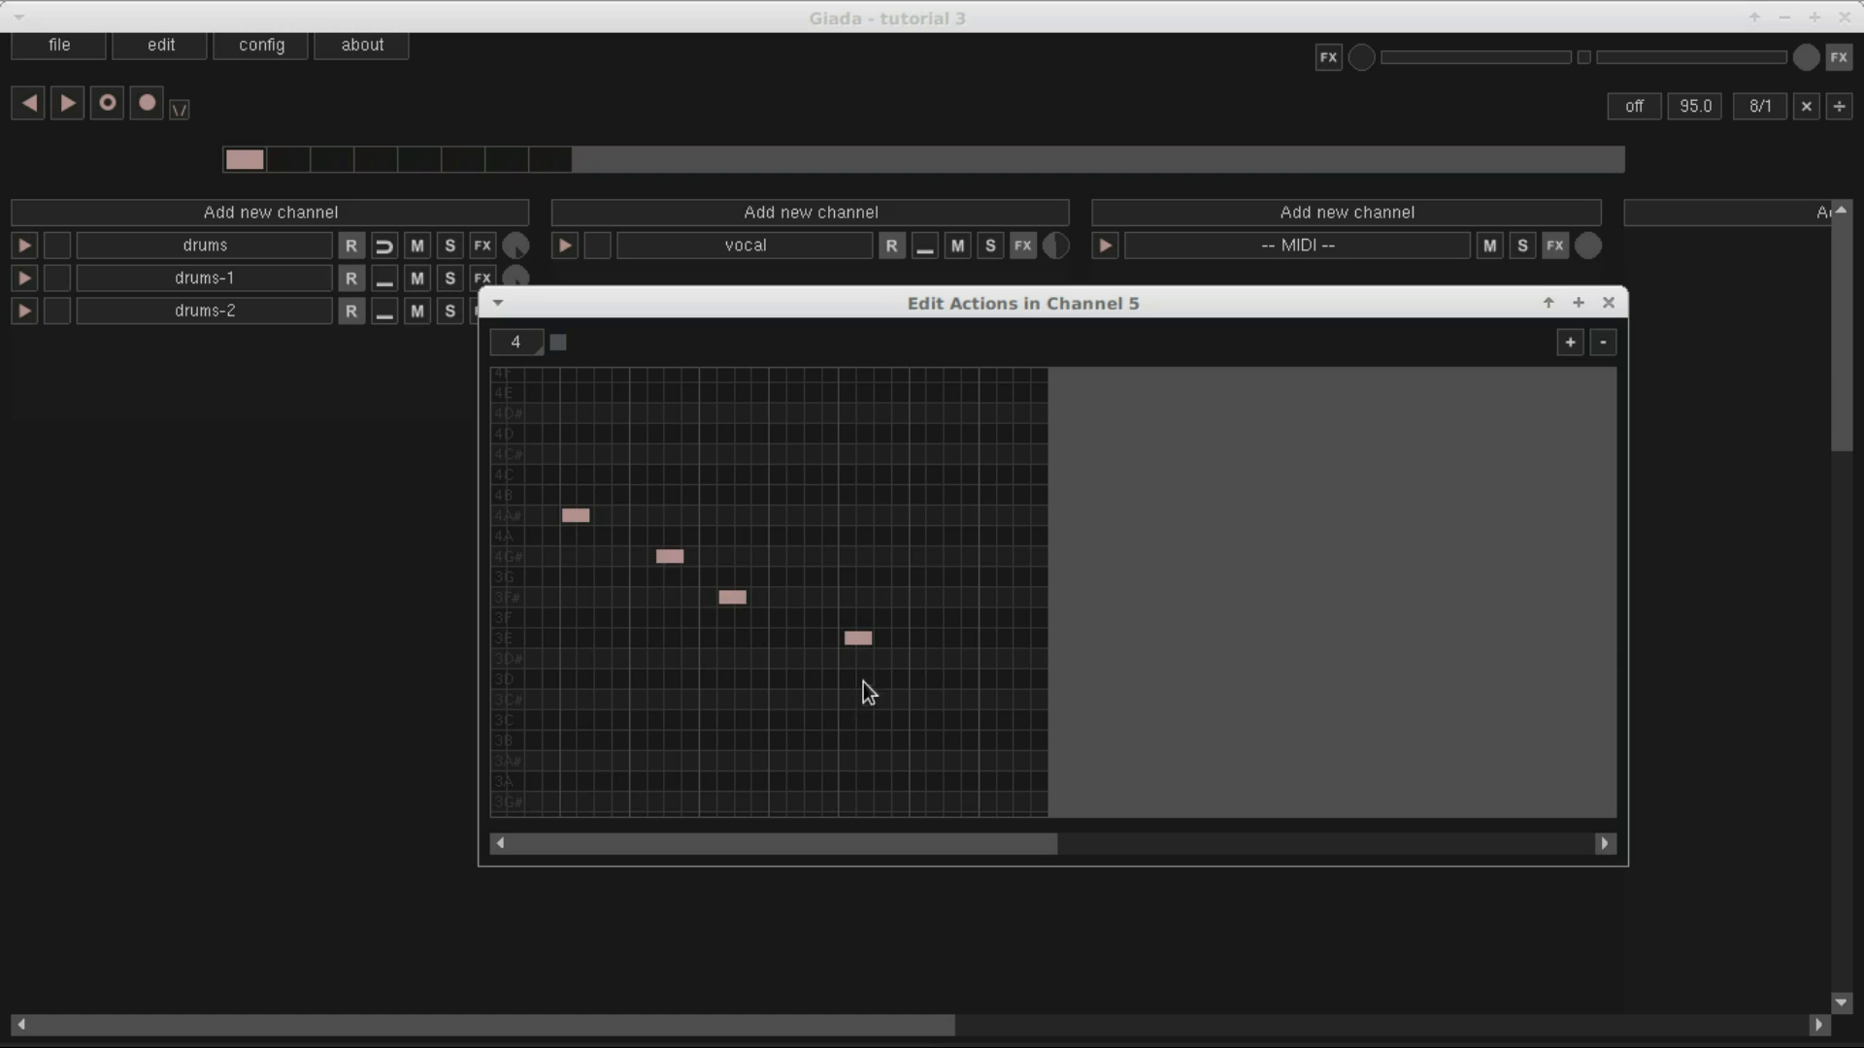
{"action": "left_click_drag", "start_coordinate": [871, 639], "coordinate": [992, 645]}
{"action": "left_click_drag", "start_coordinate": [850, 638], "coordinate": [663, 644]}
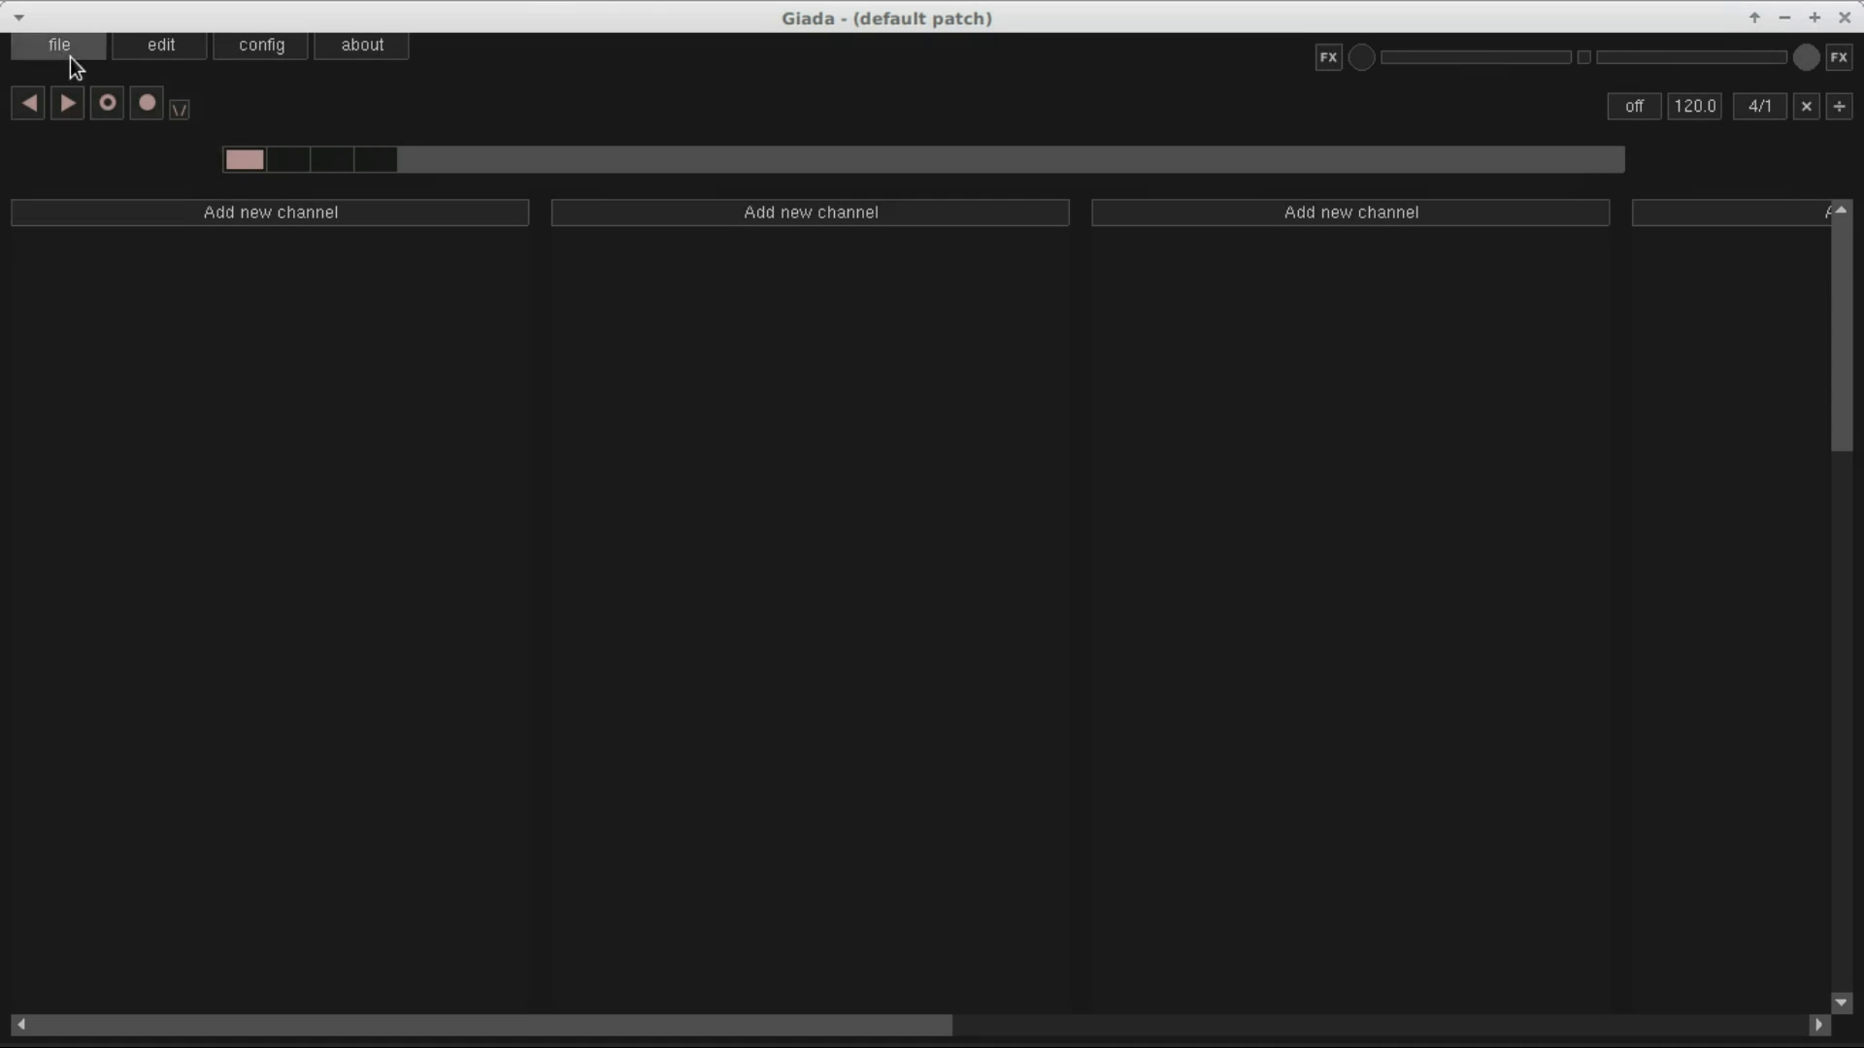
Load the tutorial 3.gprj project and play the full sequence with the MIDI channel enabled
{"action": "left_click", "coordinate": [70, 56]}
{"action": "left_click", "coordinate": [82, 66]}
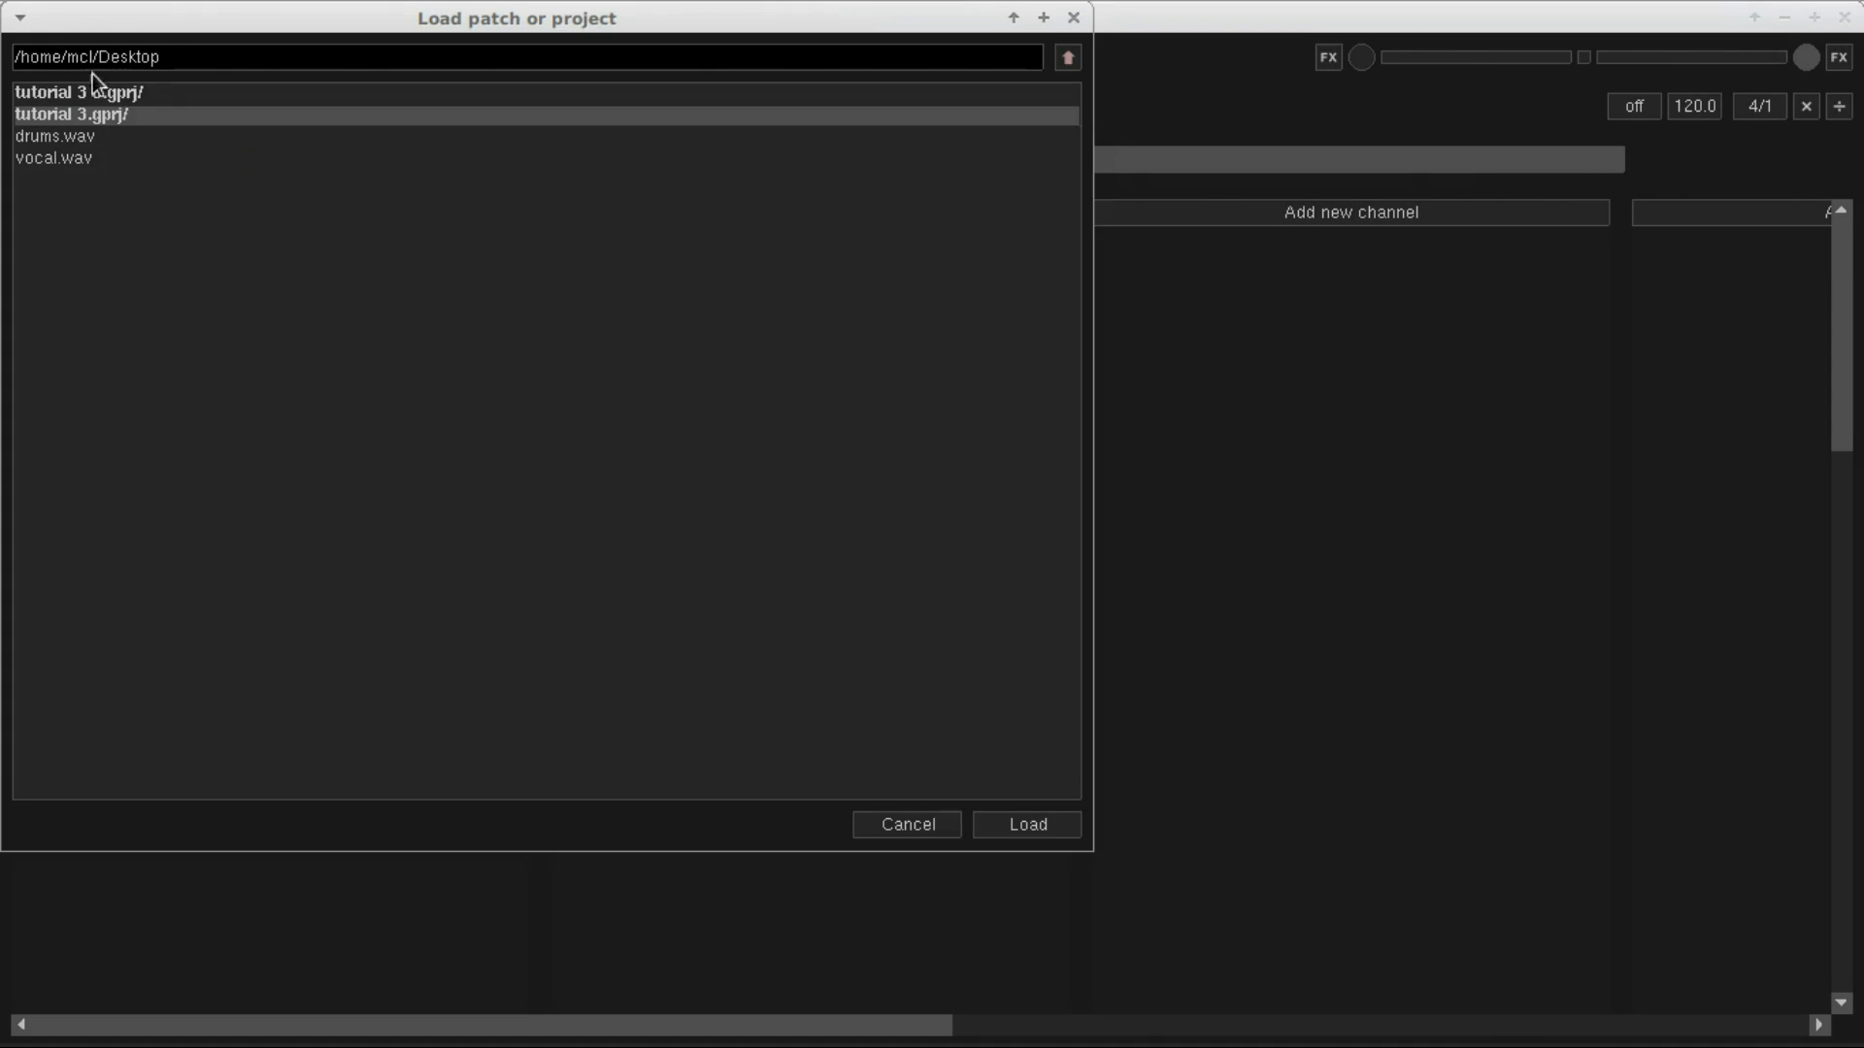
{"action": "left_click", "coordinate": [1009, 815]}
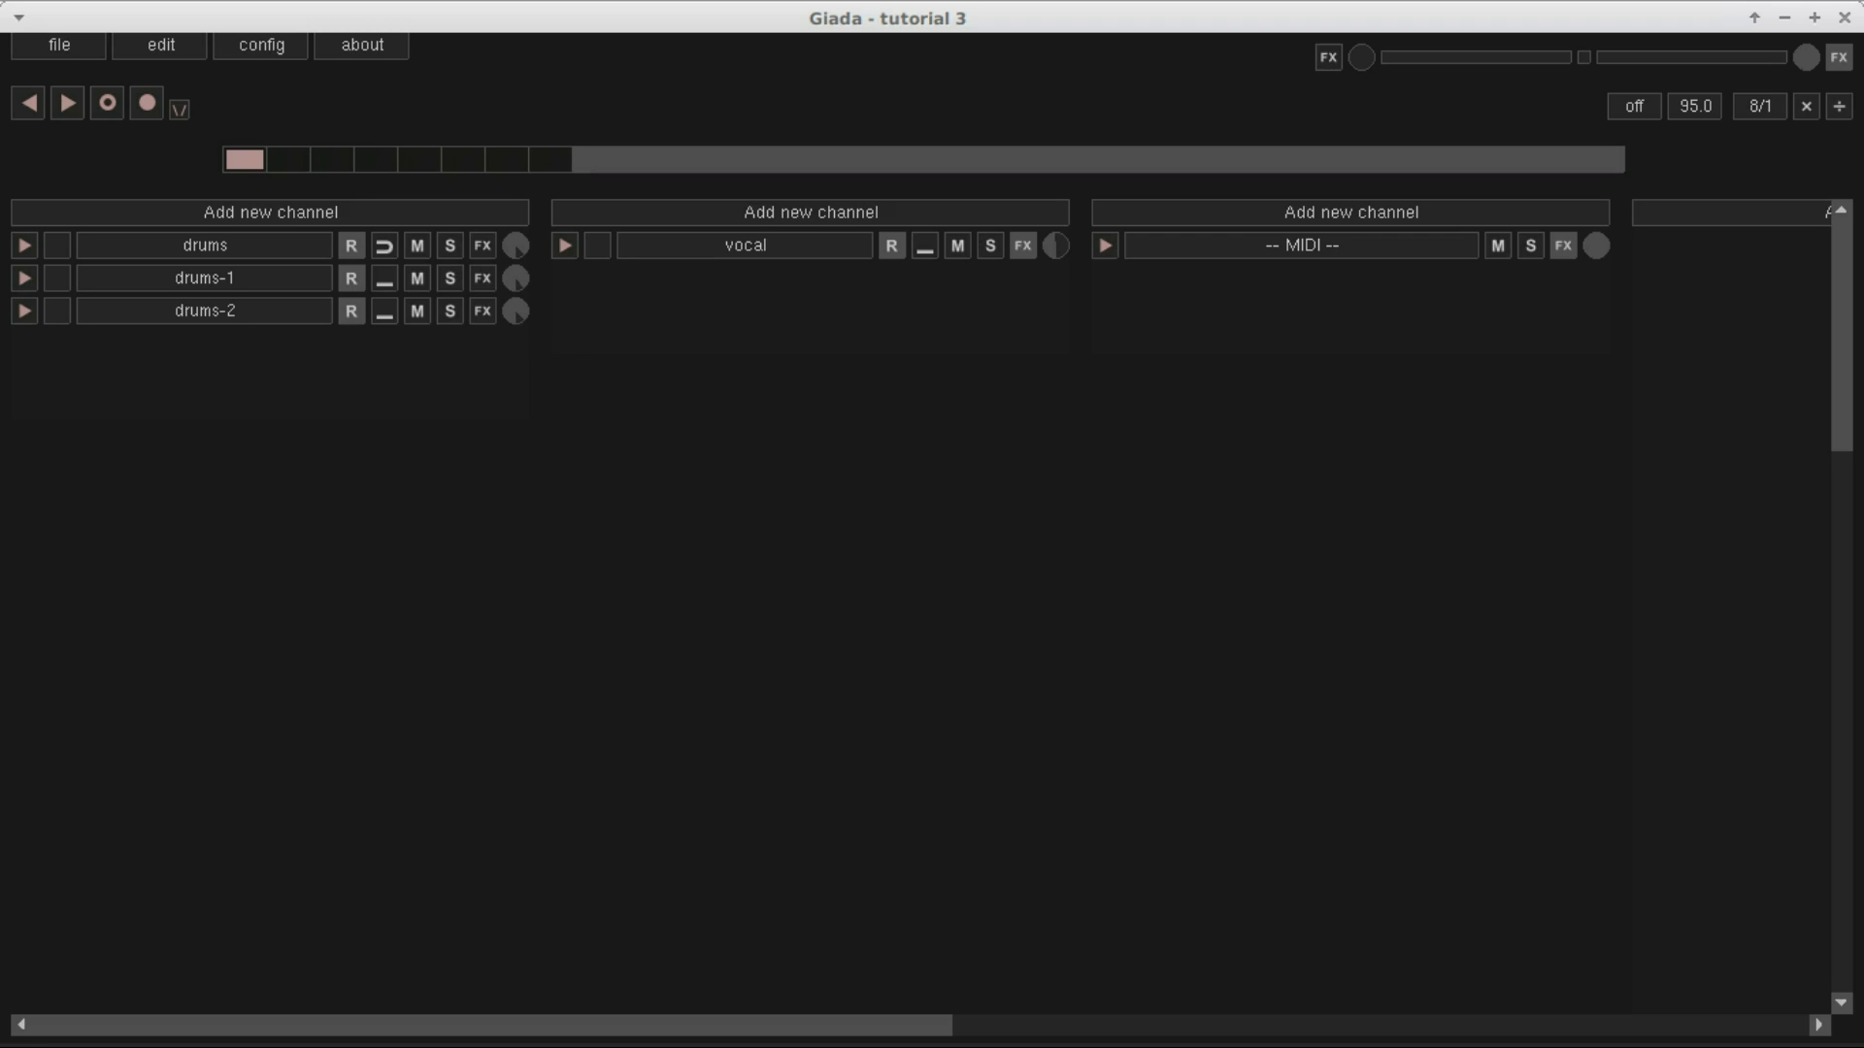
{"action": "left_click", "coordinate": [1107, 247]}
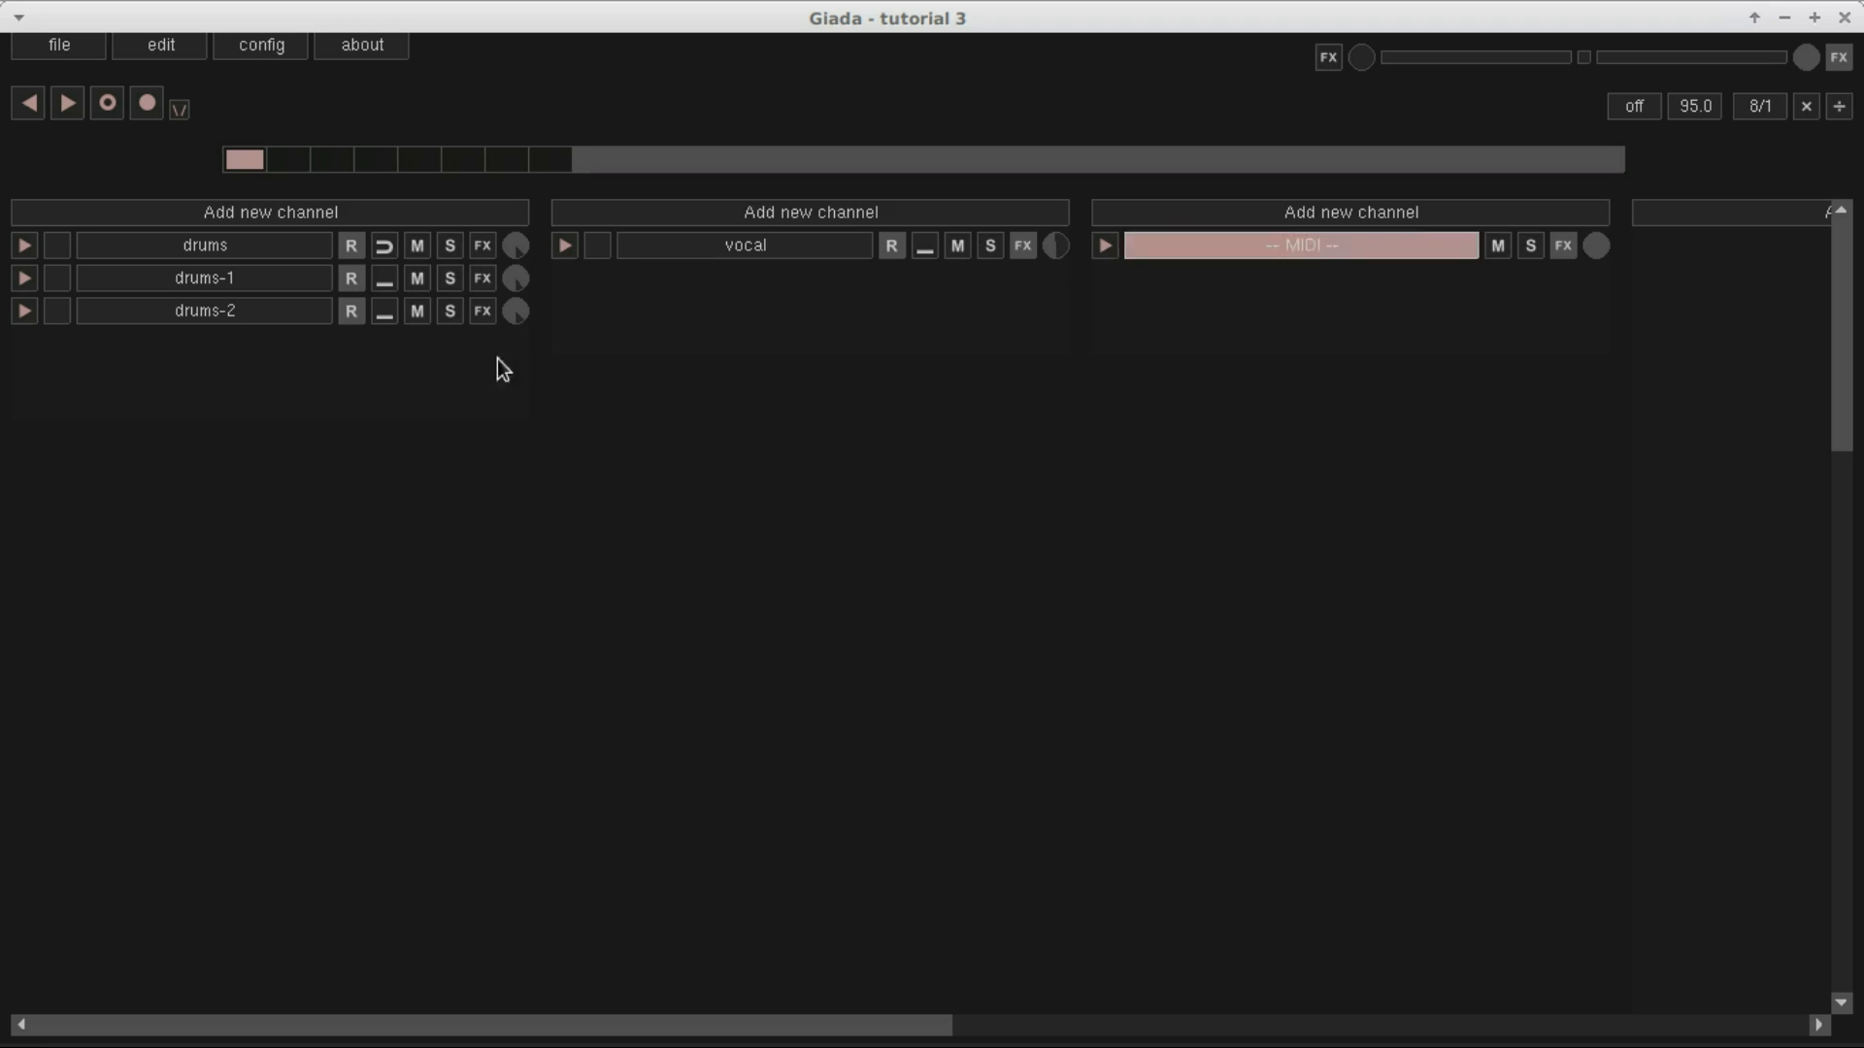
{"action": "left_click", "coordinate": [68, 104]}
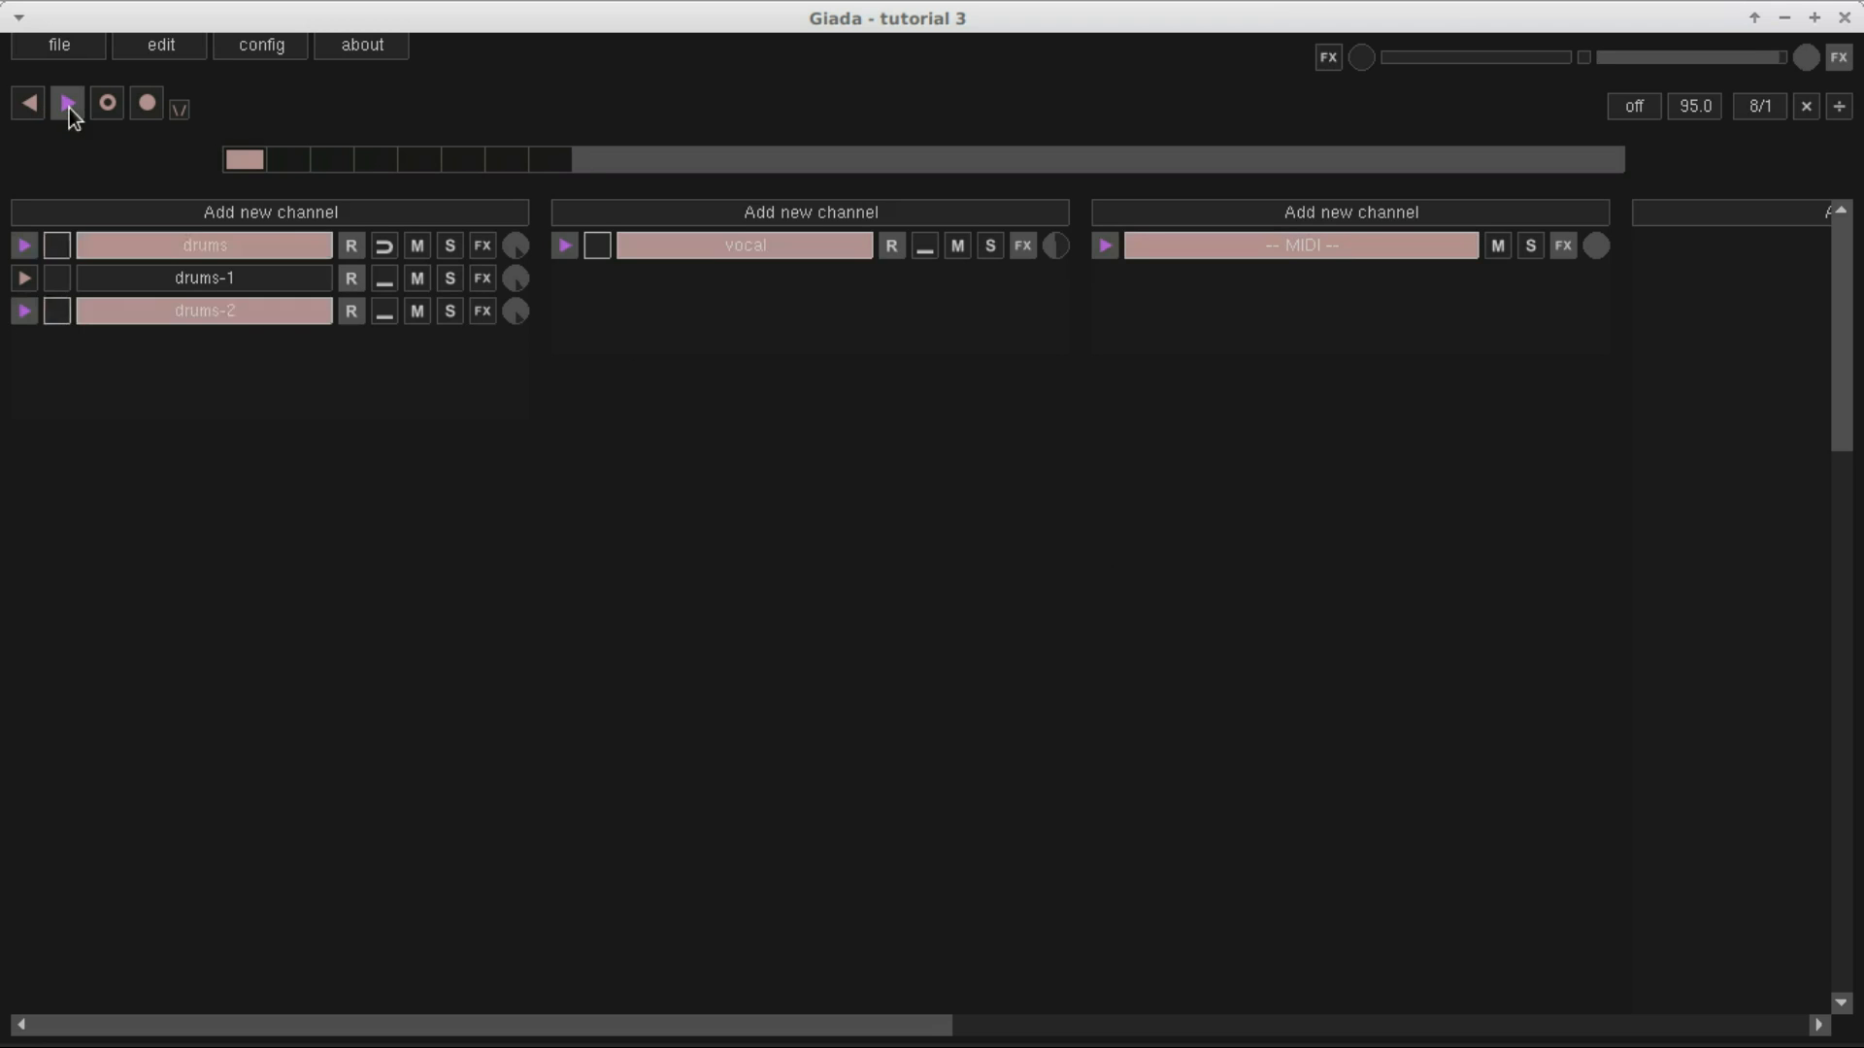